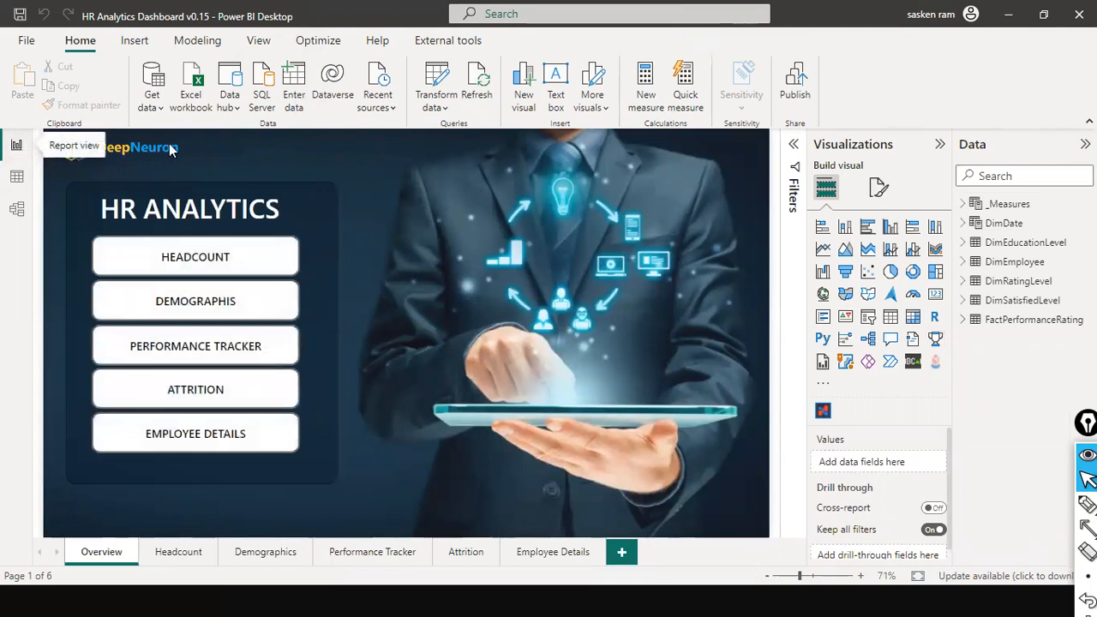
# Step: Examine the HR Analytics report pages, the imported tables, the model relationships and the available data transformation options
pyautogui.click(176, 554)
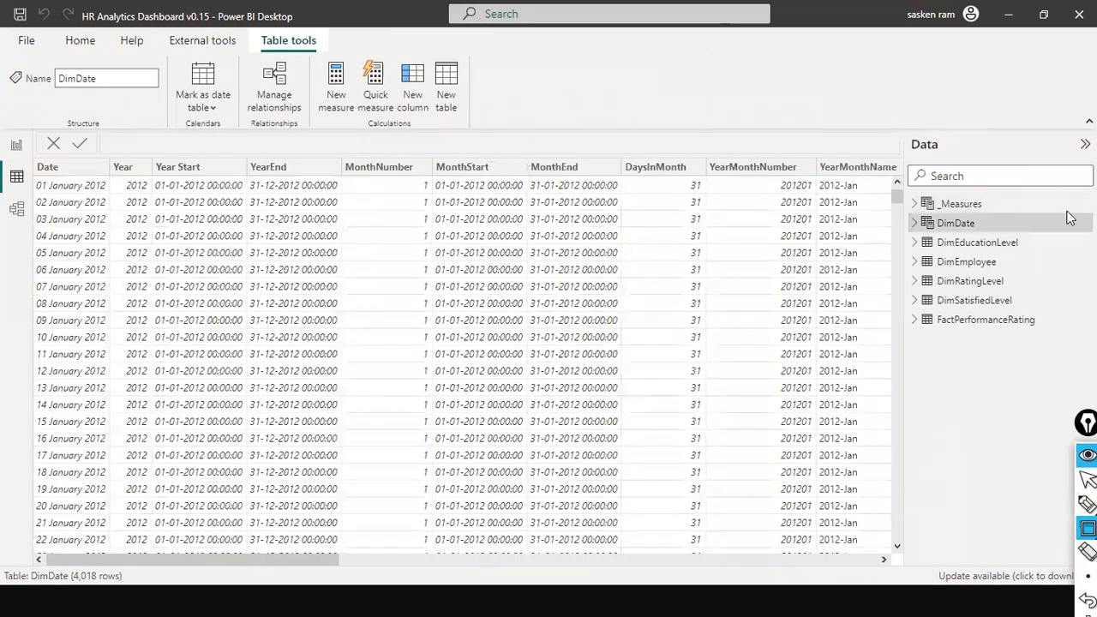
pyautogui.moveTo(1067, 212)
pyautogui.mouseDown()
pyautogui.moveTo(924, 361)
pyautogui.moveTo(906, 360)
pyautogui.mouseUp()
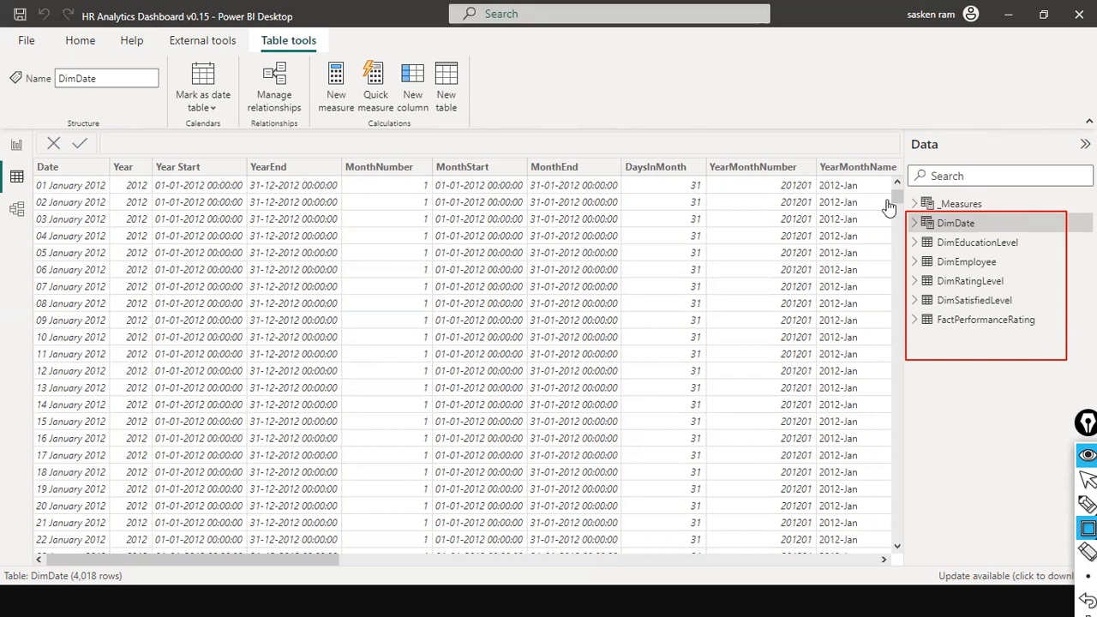
pyautogui.click(19, 214)
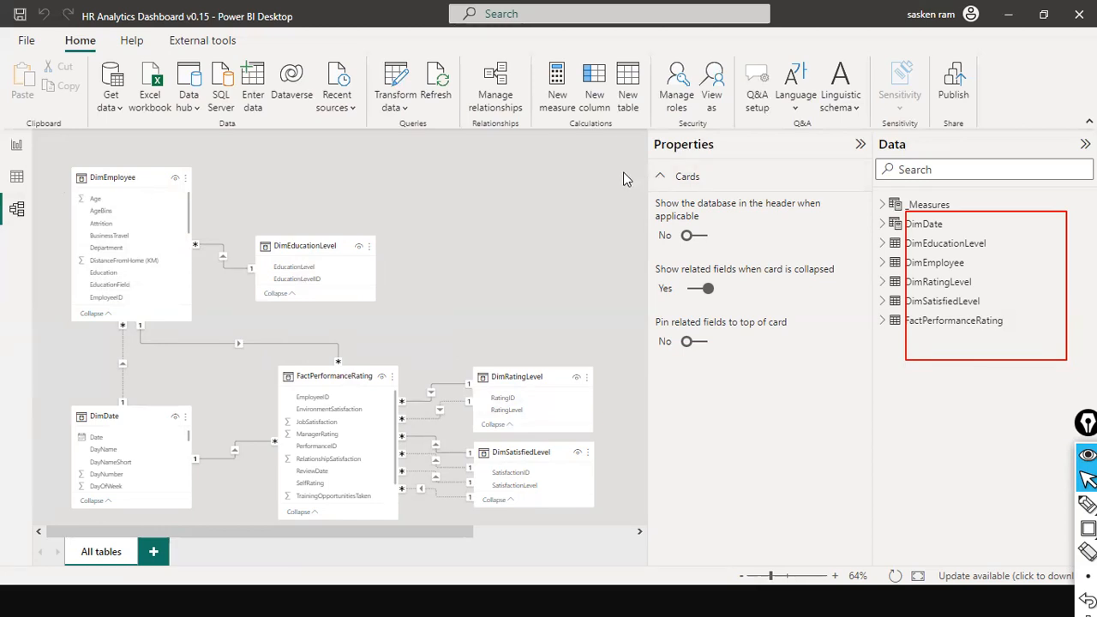
pyautogui.click(419, 111)
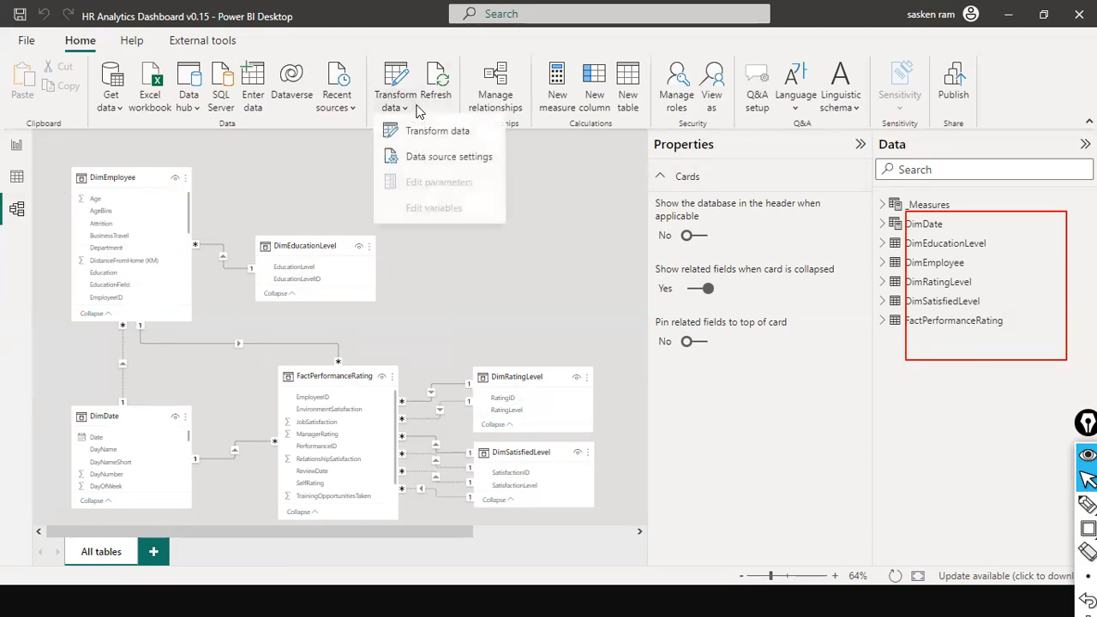
pyautogui.click(520, 240)
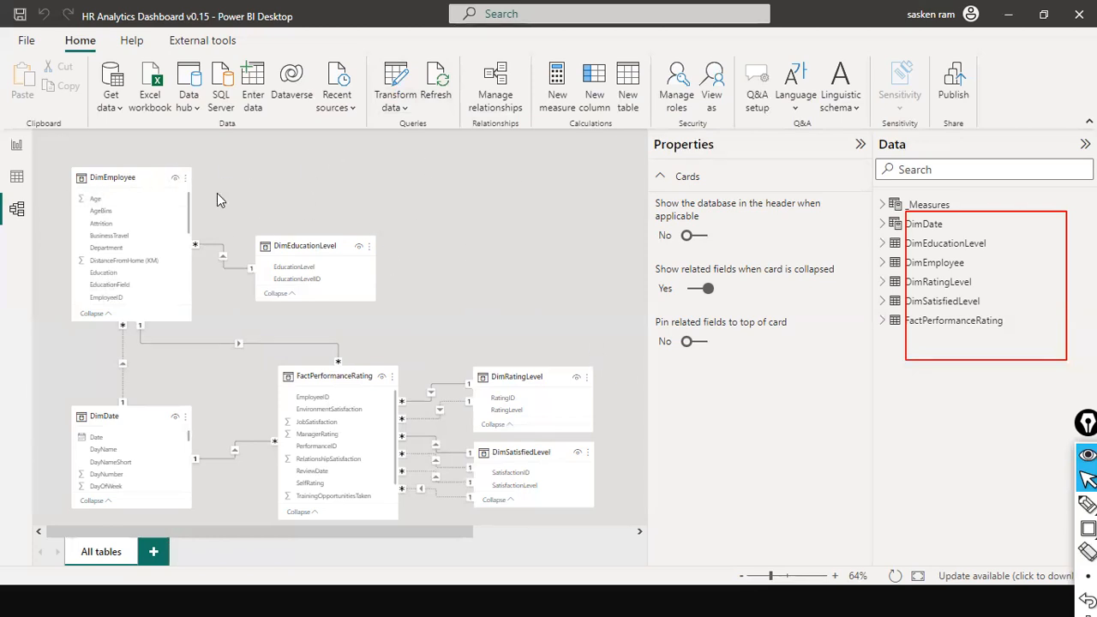
pyautogui.click(17, 146)
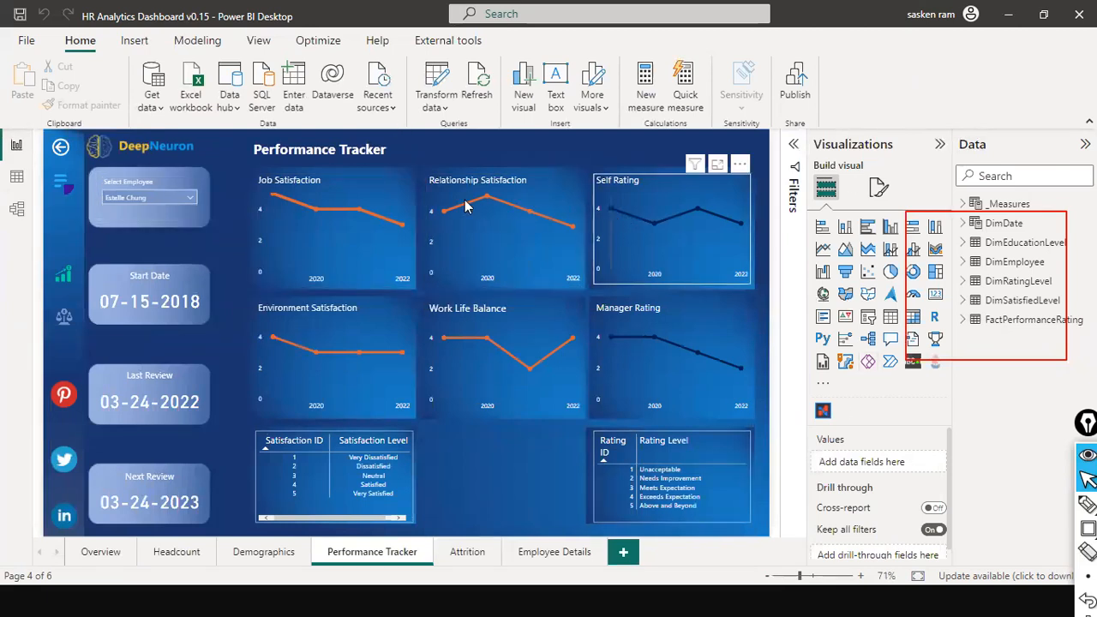
pyautogui.click(17, 210)
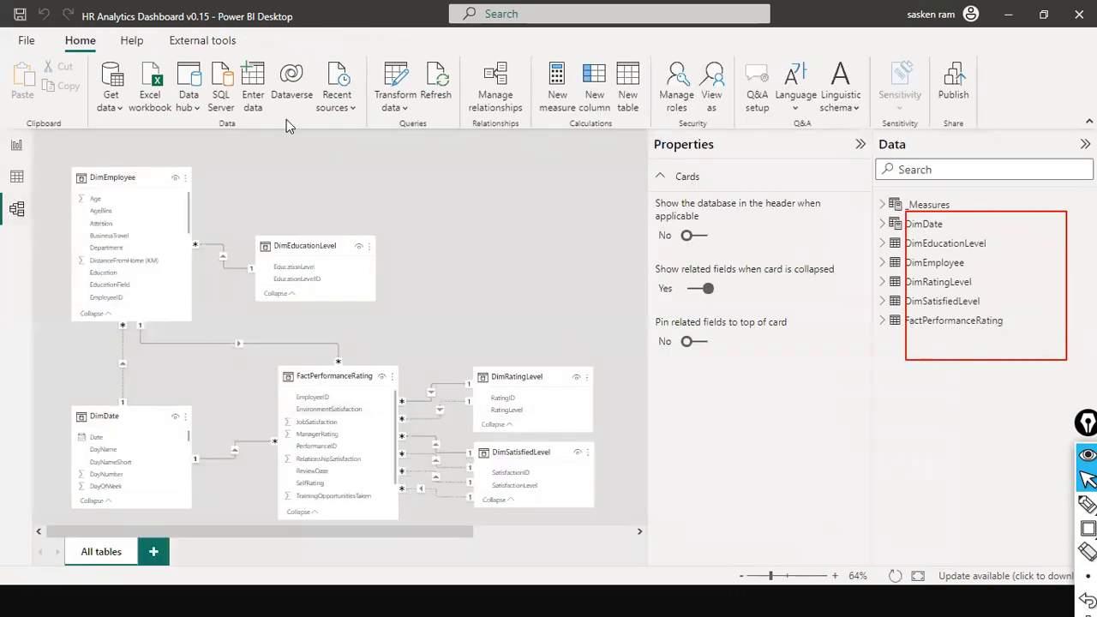
pyautogui.click(407, 106)
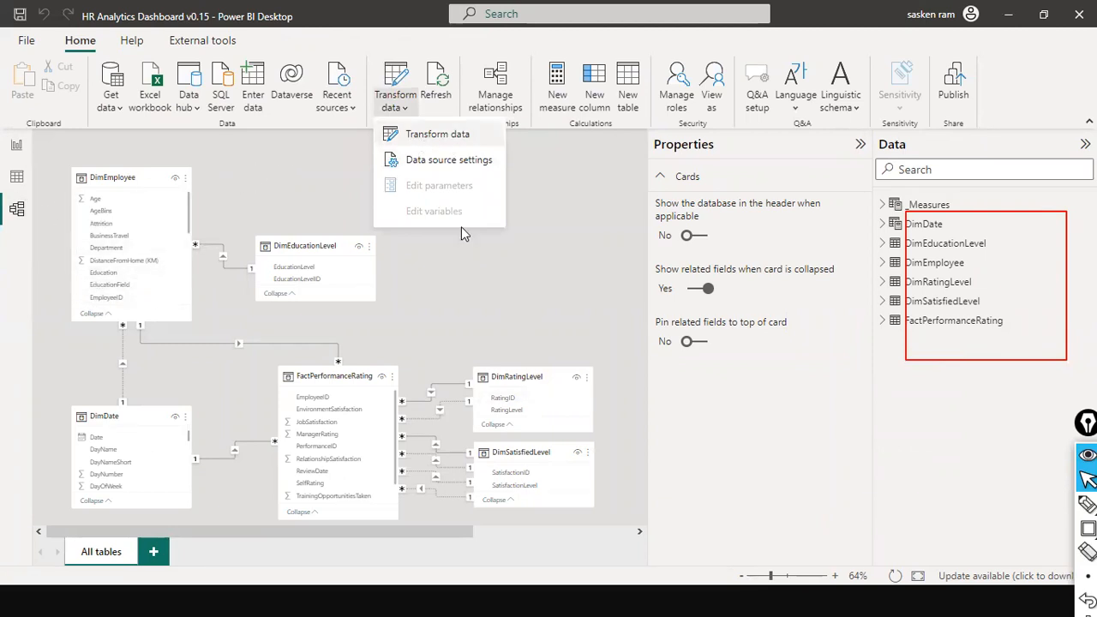
pyautogui.click(626, 215)
pyautogui.click(16, 147)
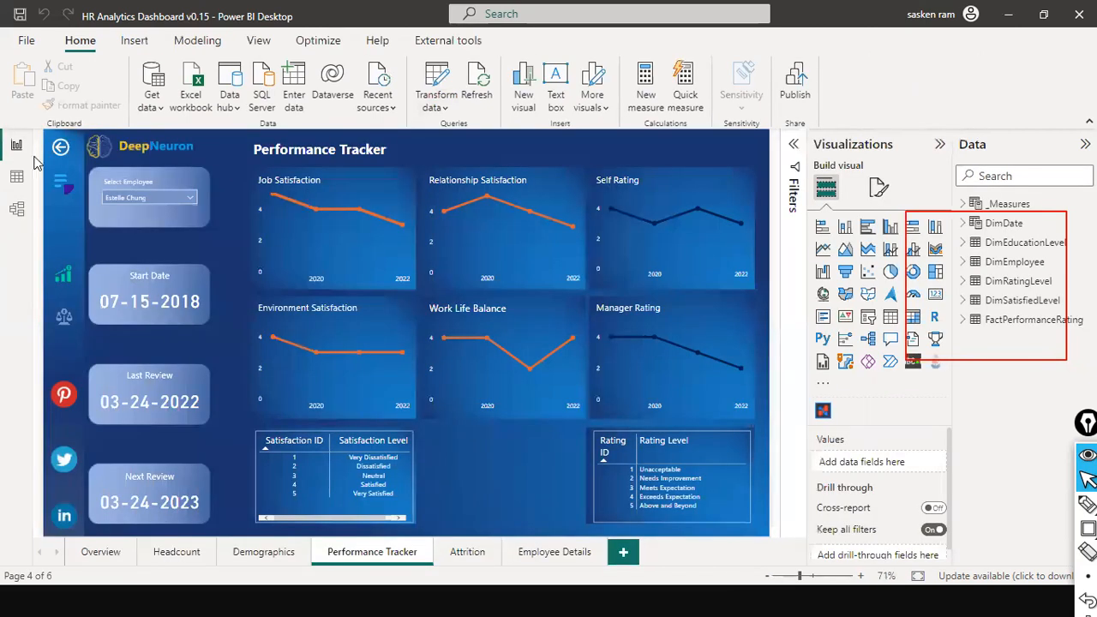
pyautogui.click(15, 207)
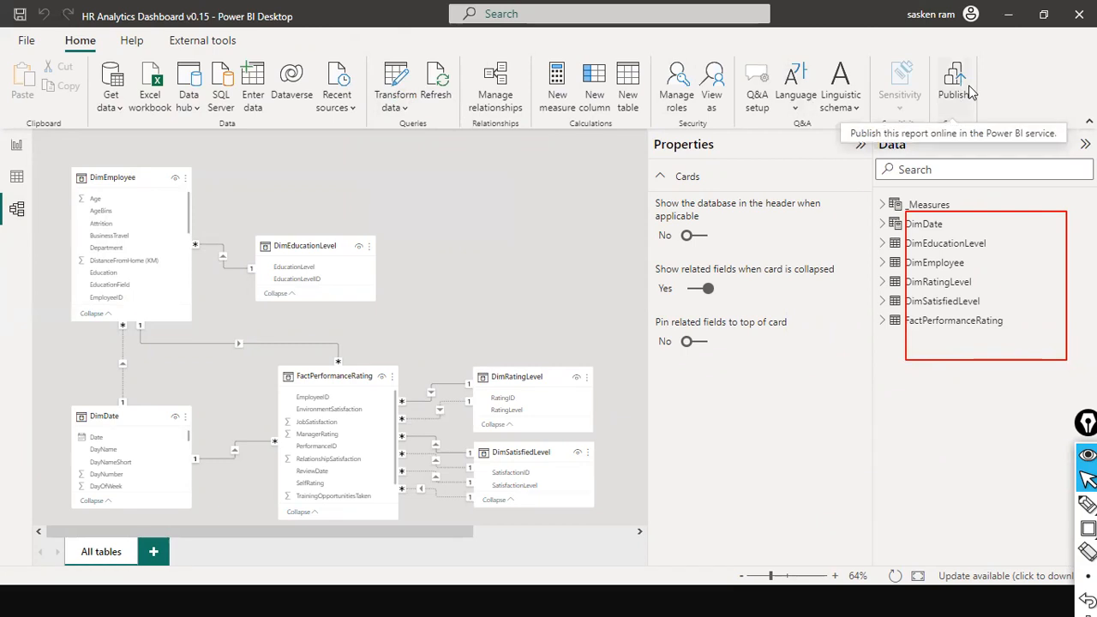
pyautogui.moveTo(1061, 101); pyautogui.dragTo(986, 92)
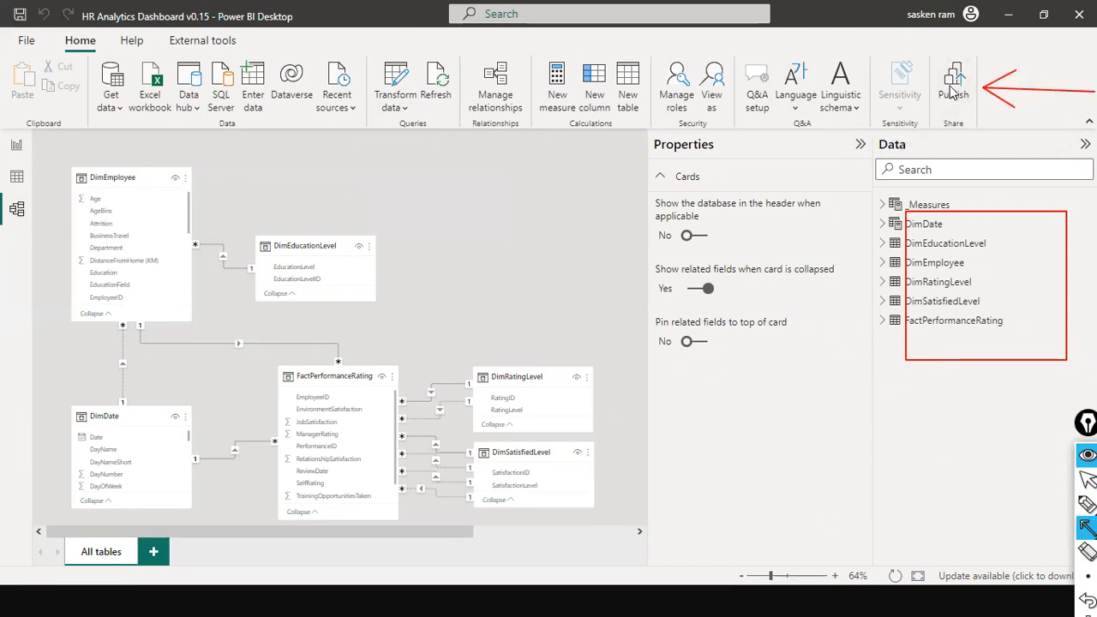
pyautogui.hotkey('ctrl', 'shift', '2')
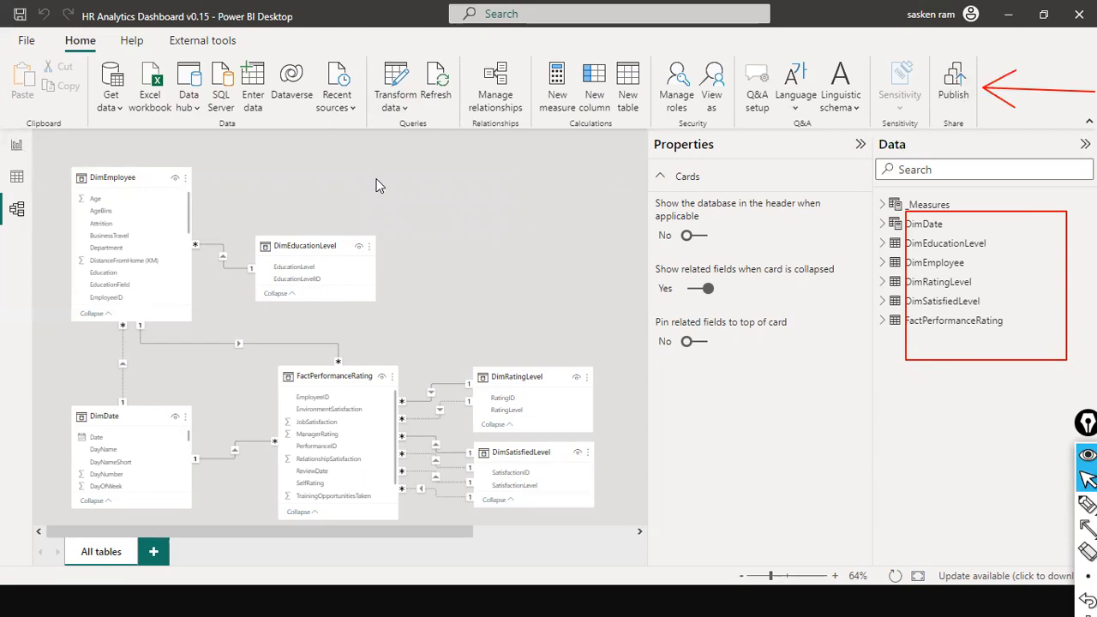
pyautogui.hotkey('alt', 'Tab')
pyautogui.hotkey('alt', 'Tab')
pyautogui.hotkey('alt', 'Tab')
pyautogui.hotkey('alt', 'Tab')
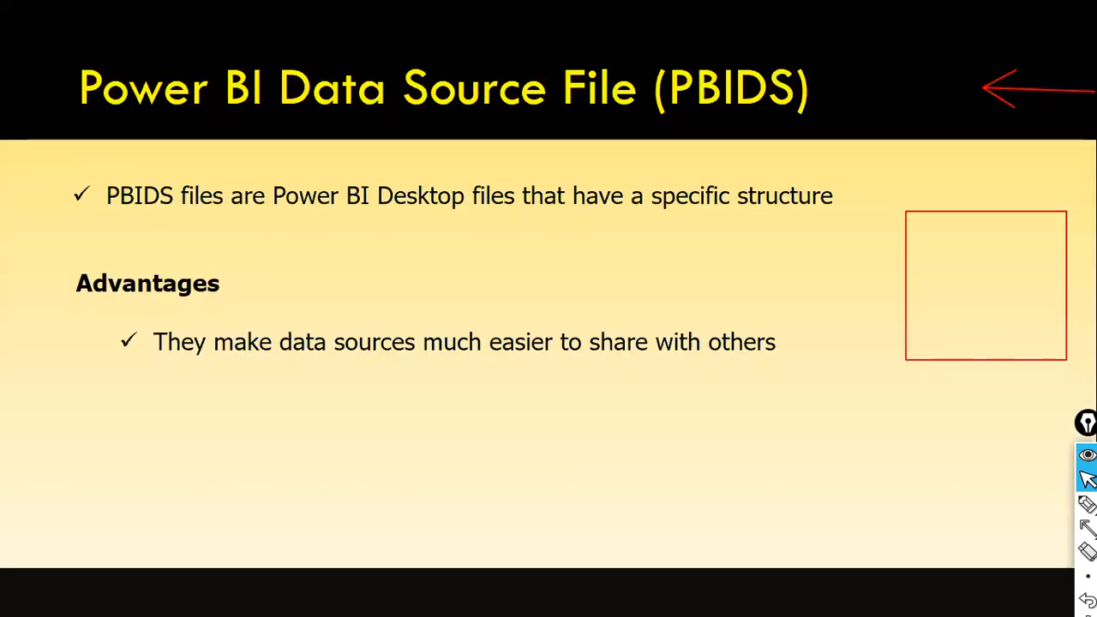
pyautogui.press('Left')
pyautogui.press('Left')
pyautogui.press('Right')
pyautogui.press('Right')
pyautogui.press('Right')
pyautogui.press('Left')
pyautogui.press('Left')
pyautogui.press('Left')
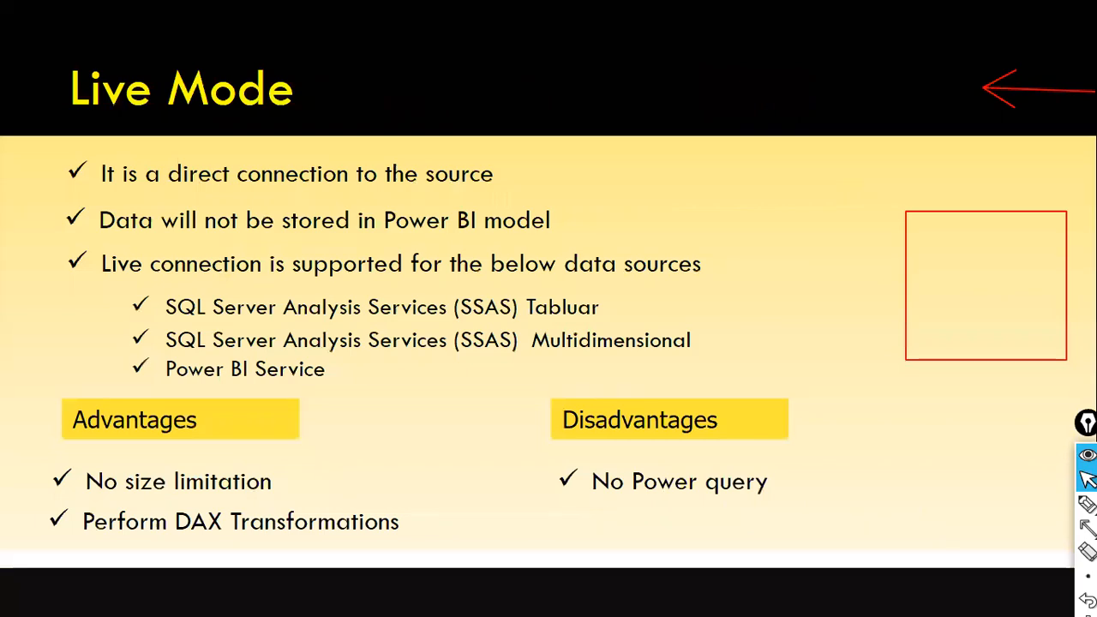
pyautogui.press('Right')
pyautogui.hotkey('alt', 'Tab')
pyautogui.hotkey('alt', 'Tab')
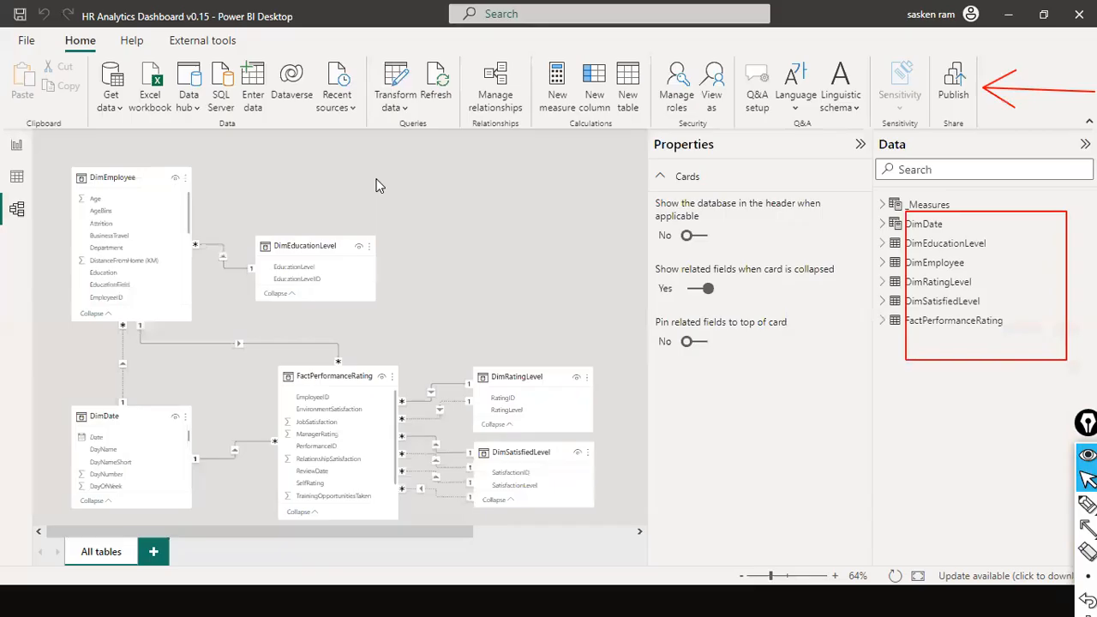
# Step: Bring up the report's publish destinations, and switch to Google Chrome to load app.powerbi.com in a maximized window
pyautogui.click(957, 86)
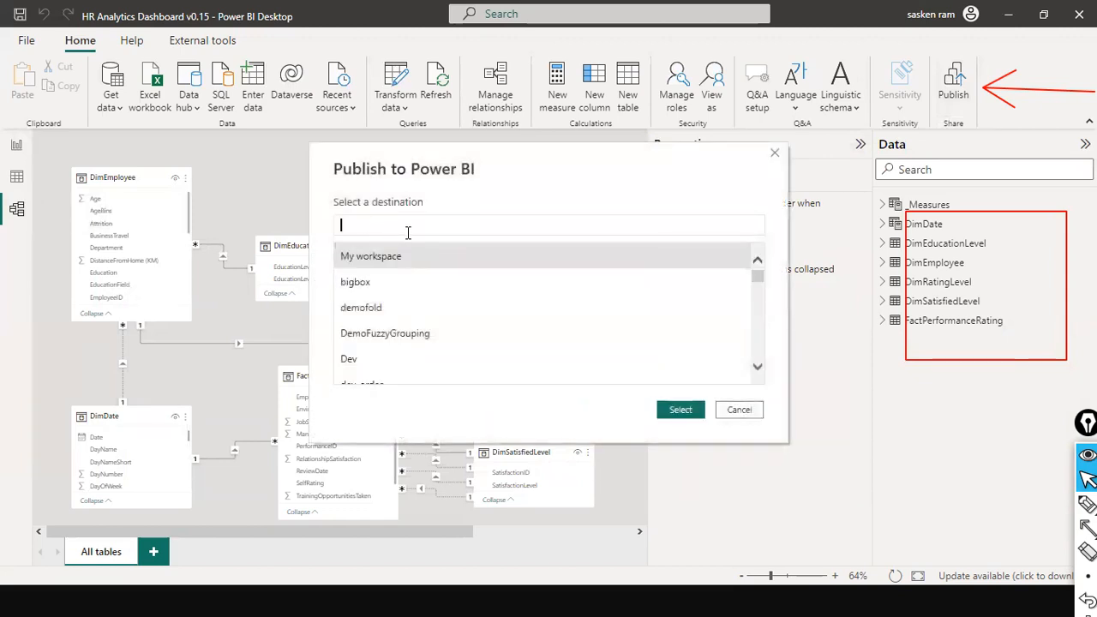
pyautogui.press('super')
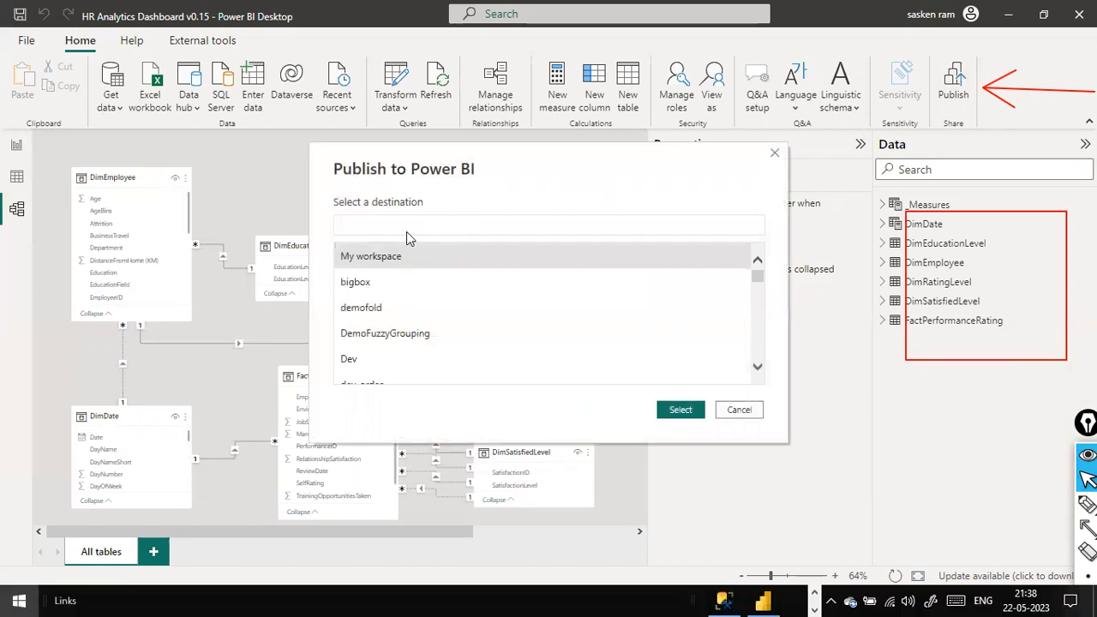
pyautogui.write('chrome')
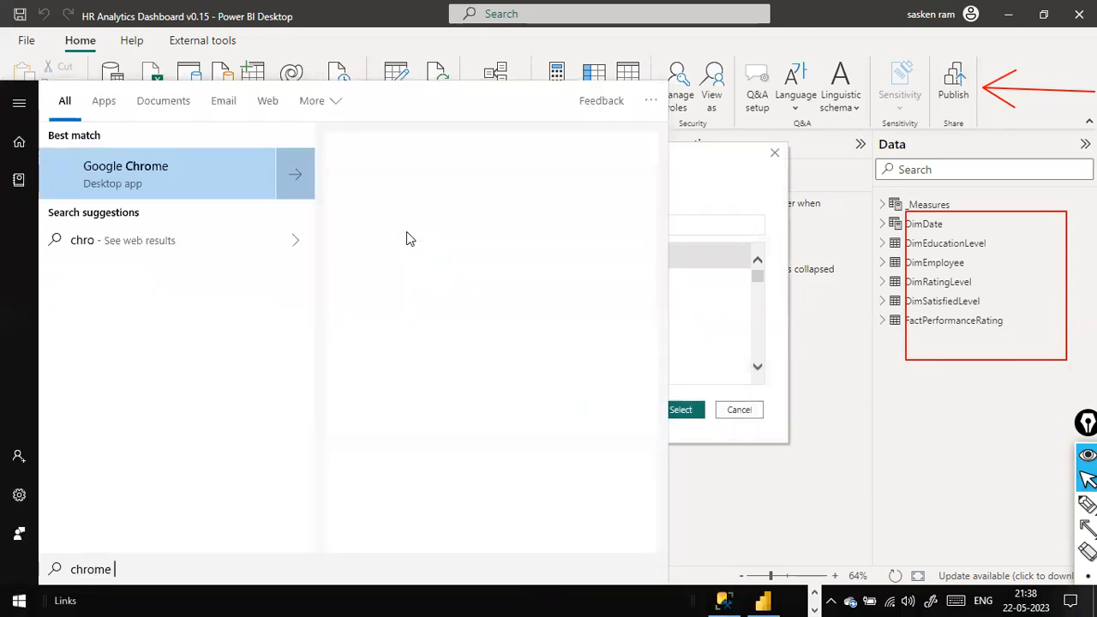
pyautogui.press('Return')
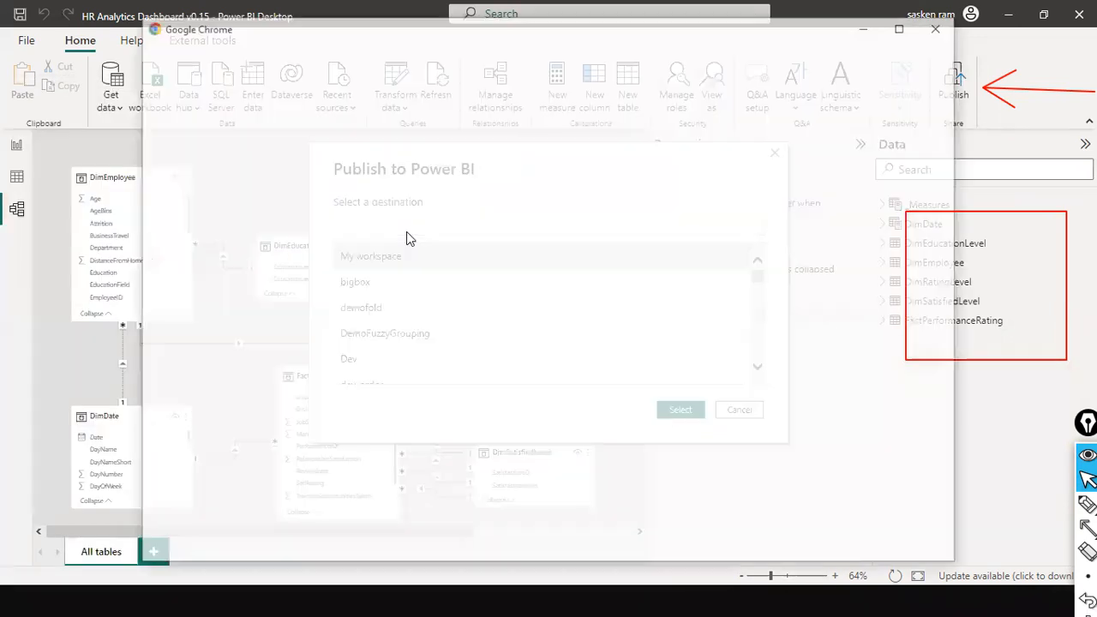
pyautogui.click(345, 397)
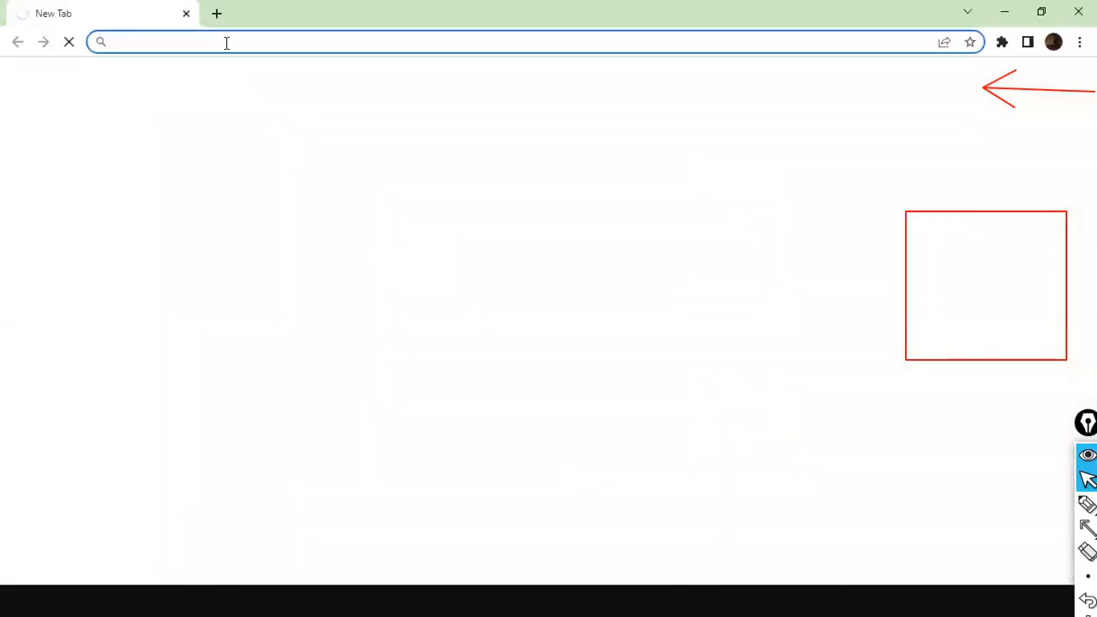
pyautogui.write('app')
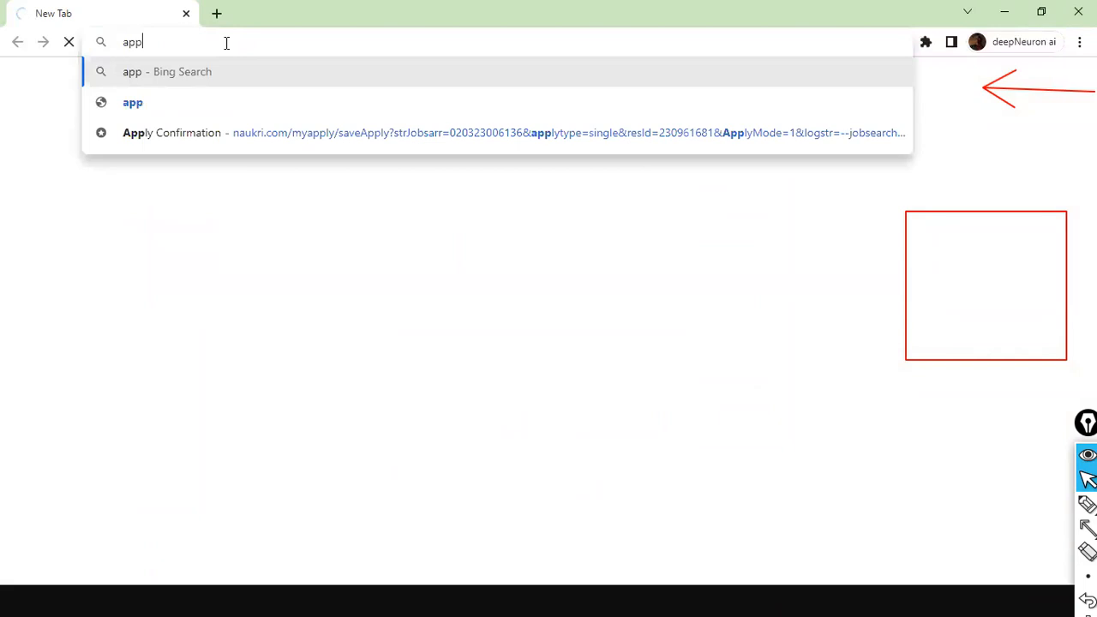
pyautogui.write('.powerbi.com')
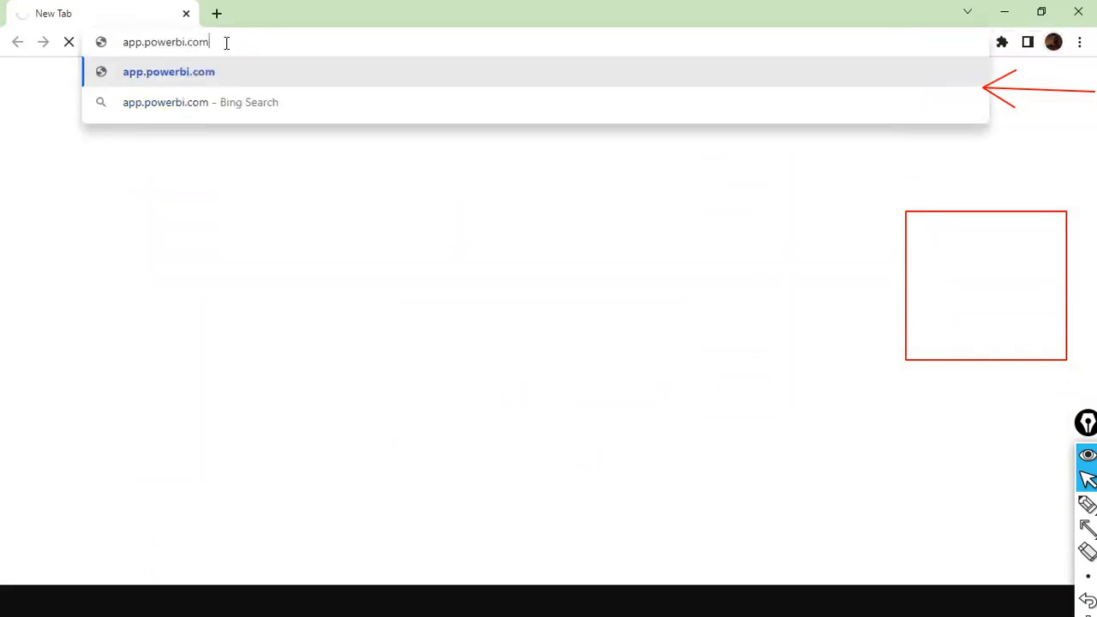
pyautogui.press('Return')
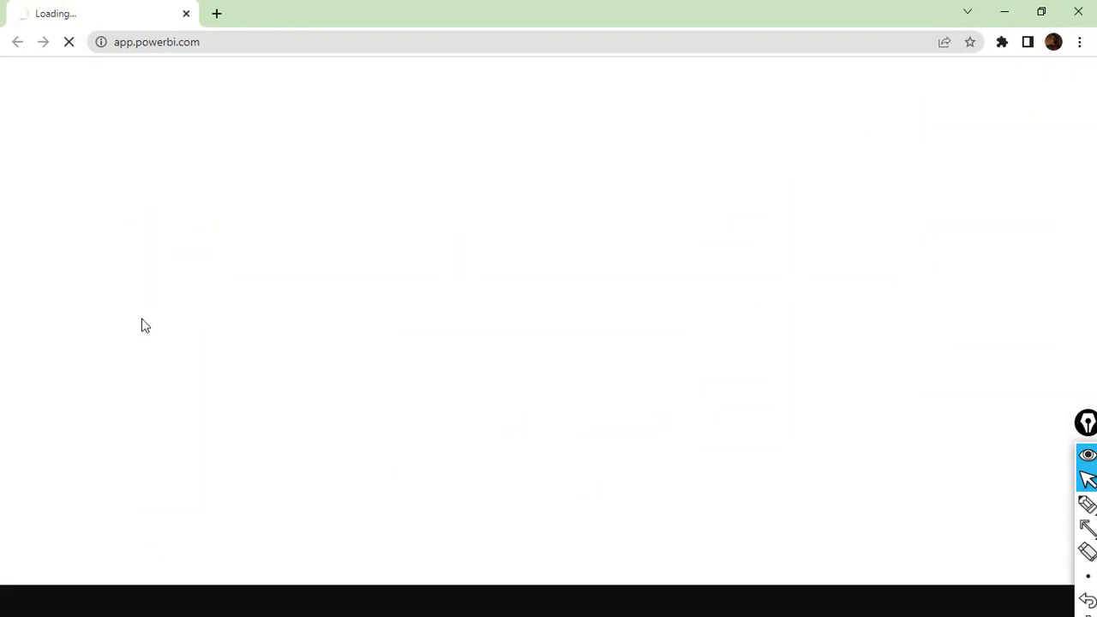
pyautogui.doubleClick(439, 6)
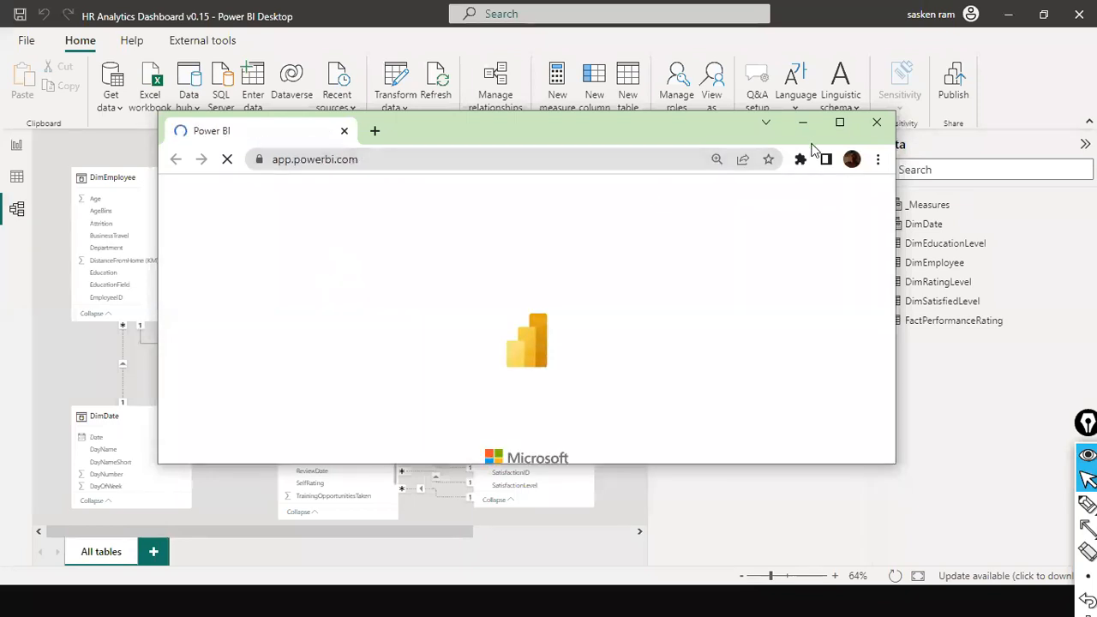
pyautogui.click(831, 129)
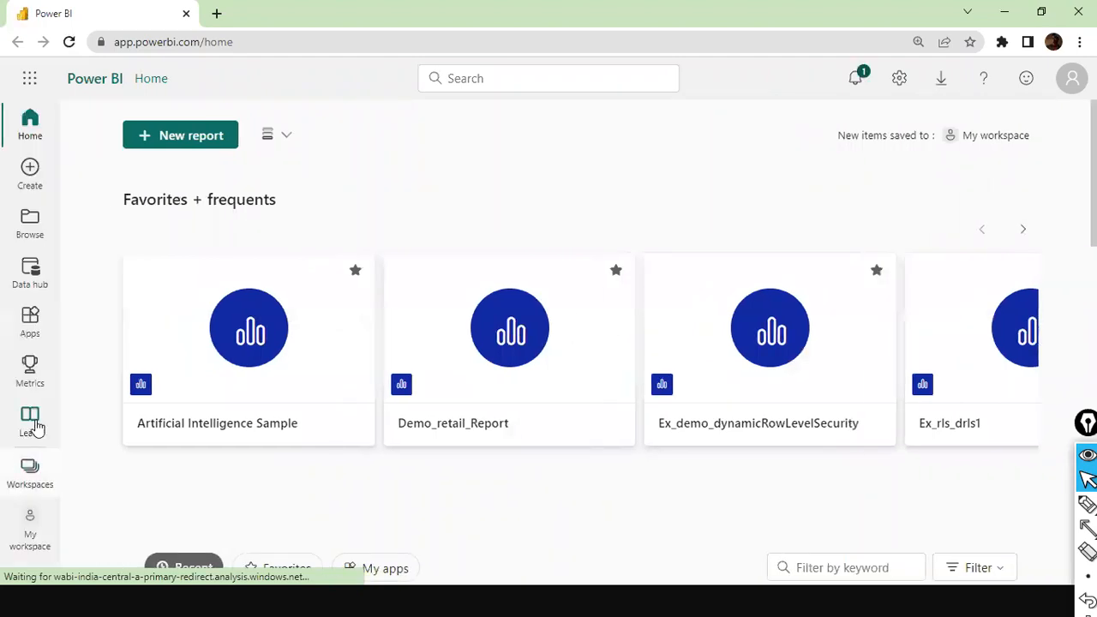
# Step: Create a new workspace named Dev_Sandbox_TX03 in the Power BI service
pyautogui.scroll(-1, 94, 439)
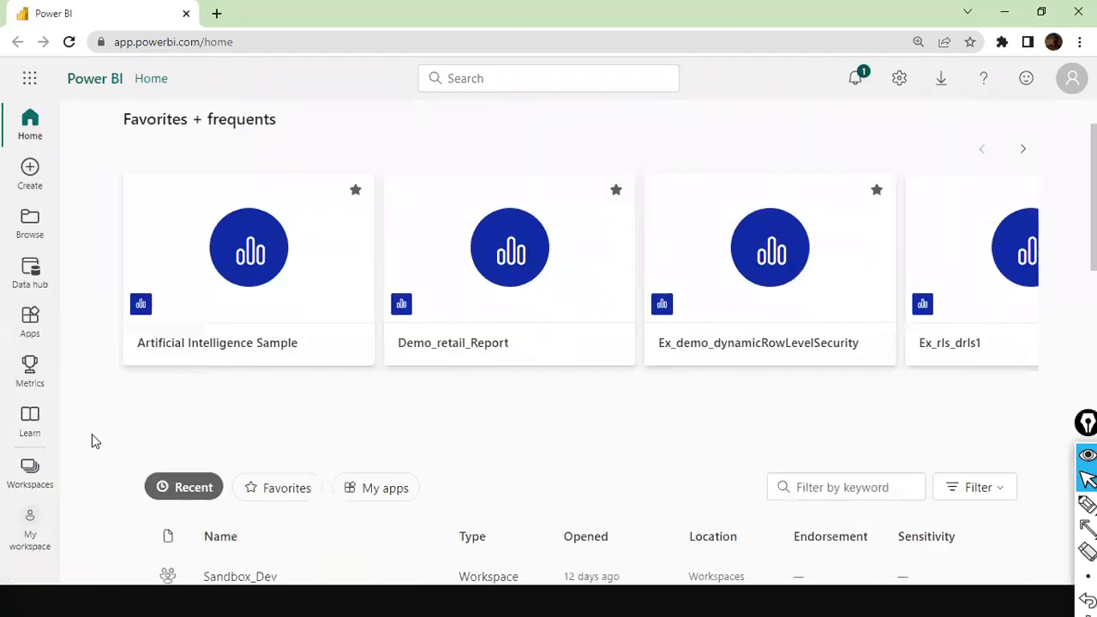
pyautogui.click(24, 485)
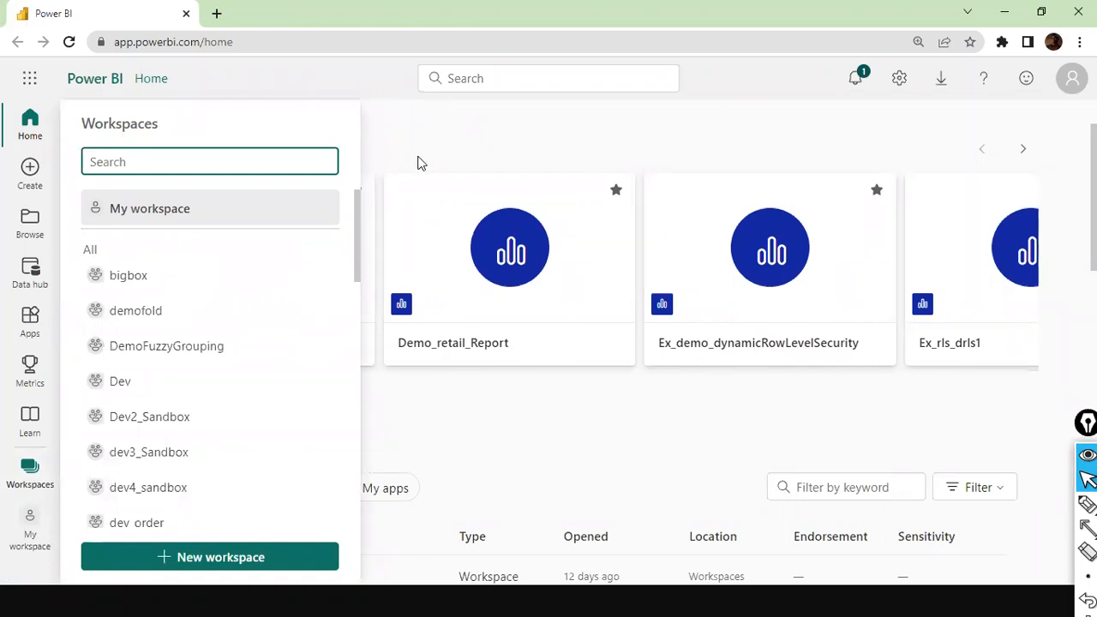
pyautogui.click(218, 559)
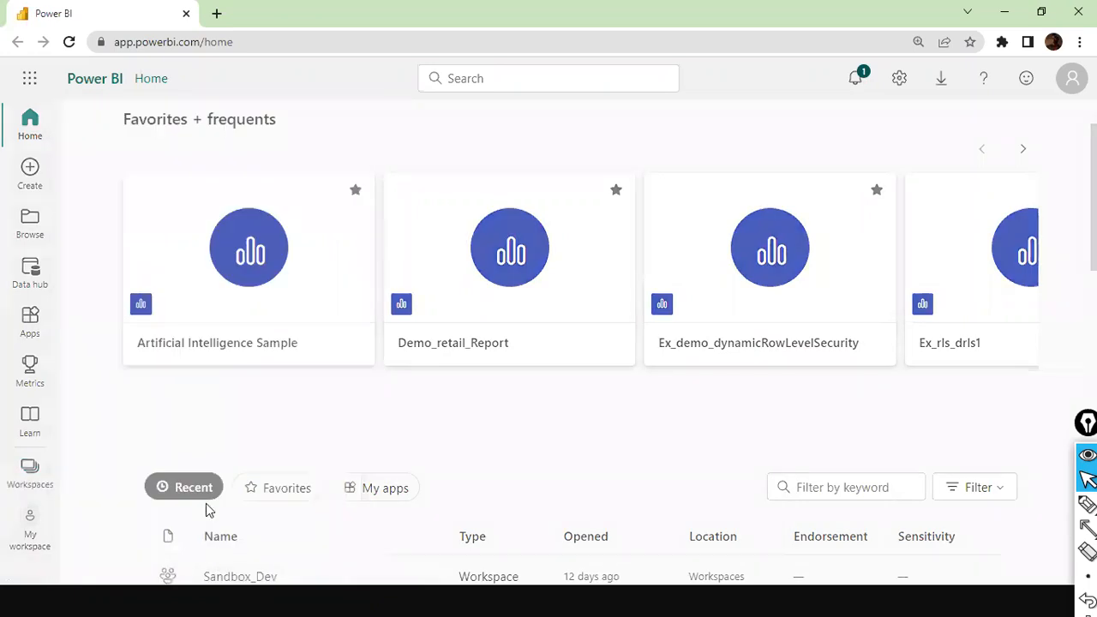
pyautogui.click(686, 365)
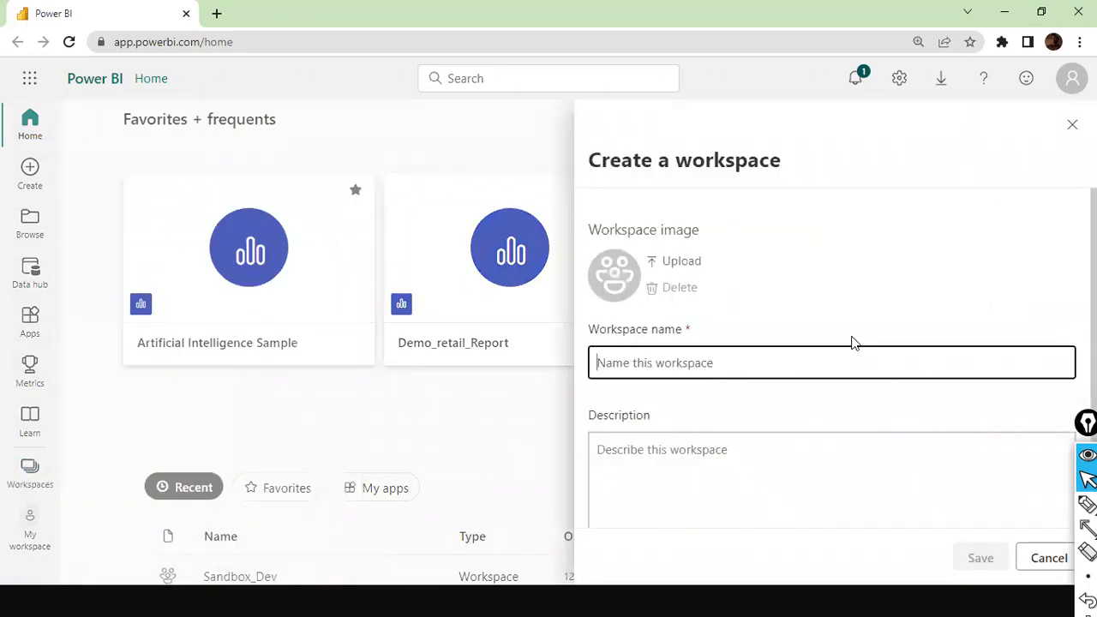
pyautogui.write('Dev')
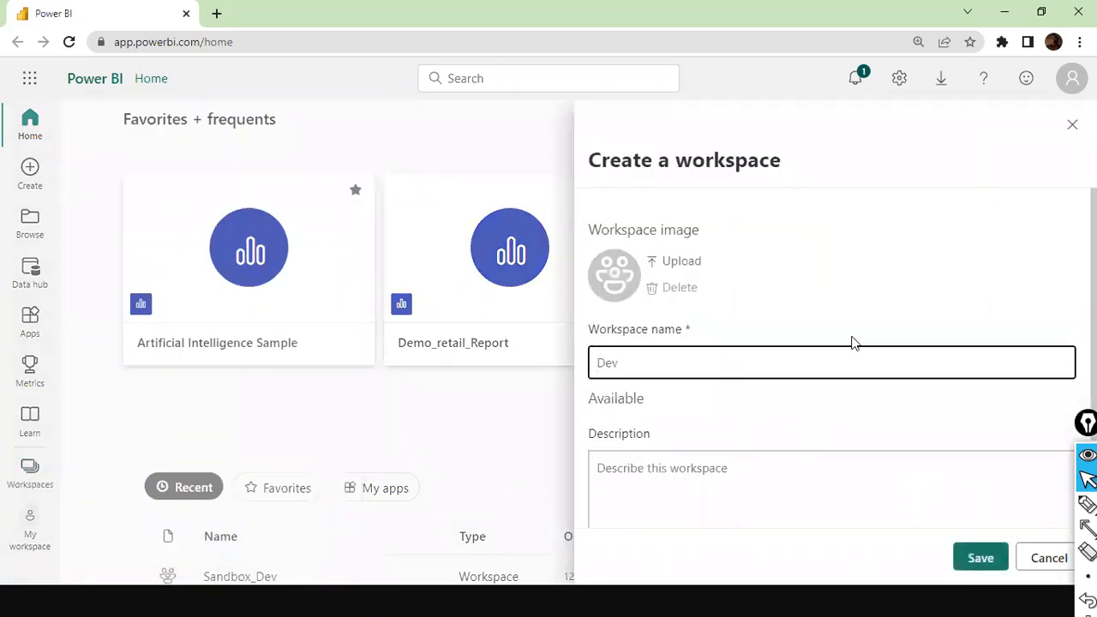
pyautogui.write('_San')
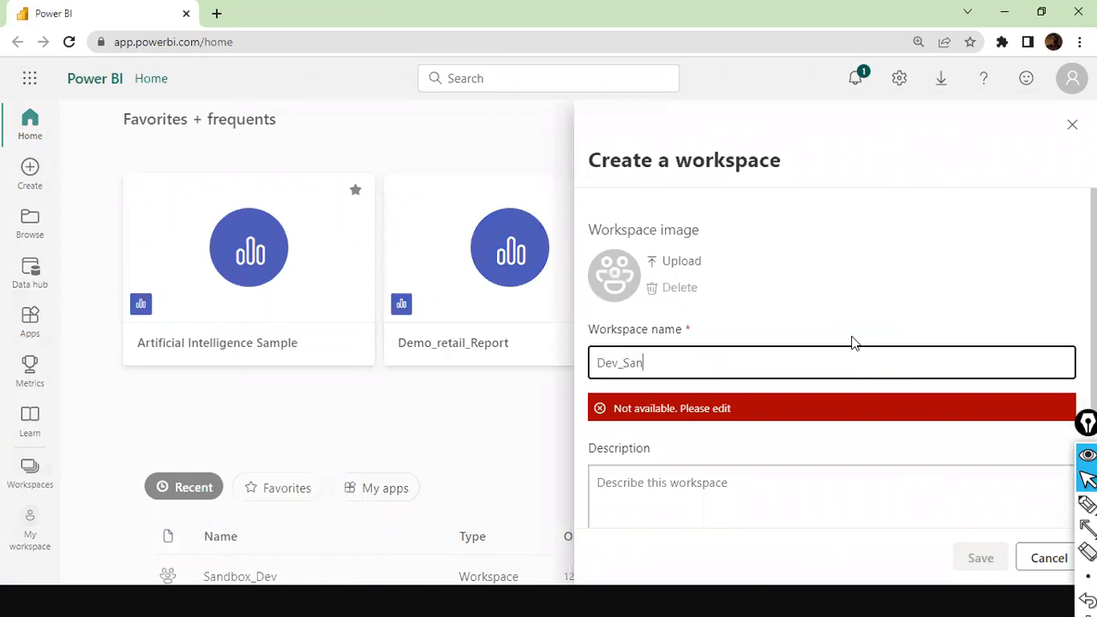
pyautogui.write('dbox_')
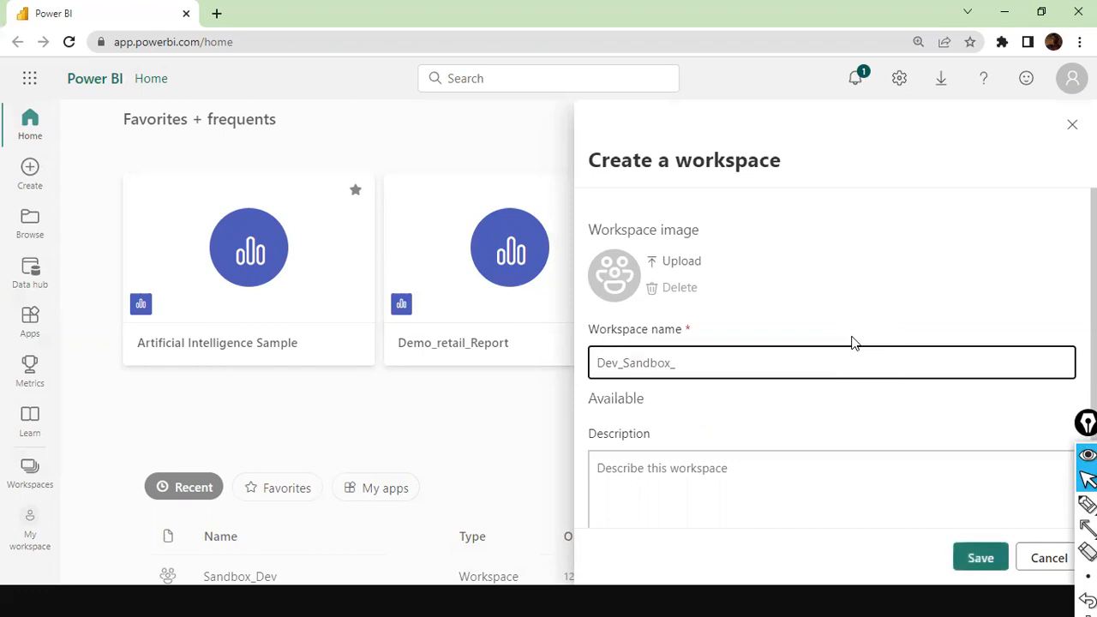
pyautogui.write('TX')
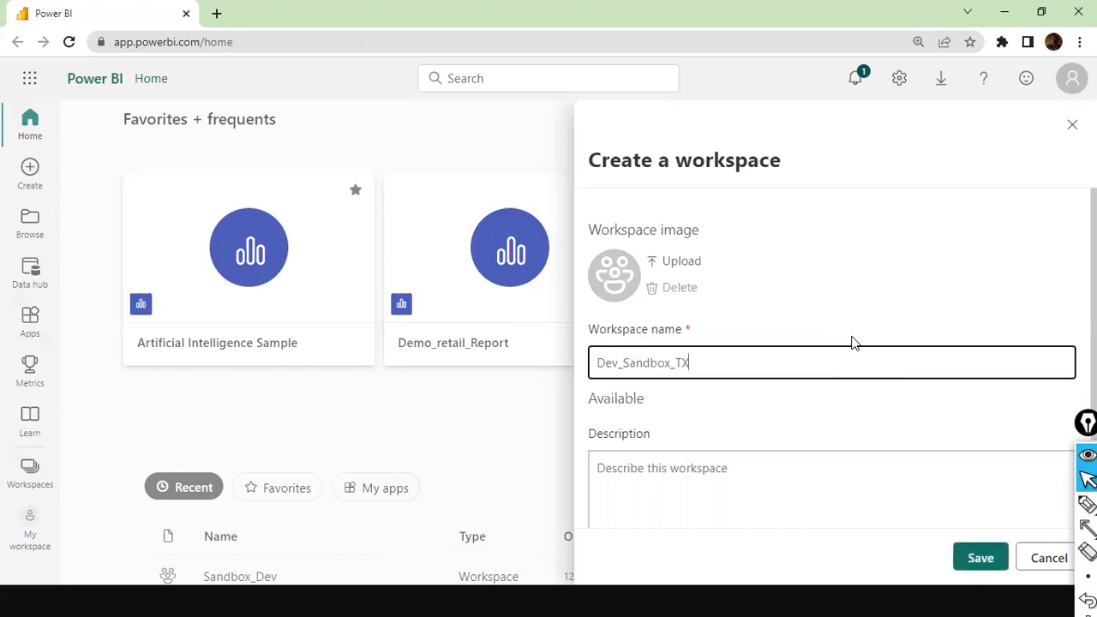
pyautogui.write('03')
pyautogui.doubleClick(782, 371)
pyautogui.click(965, 568)
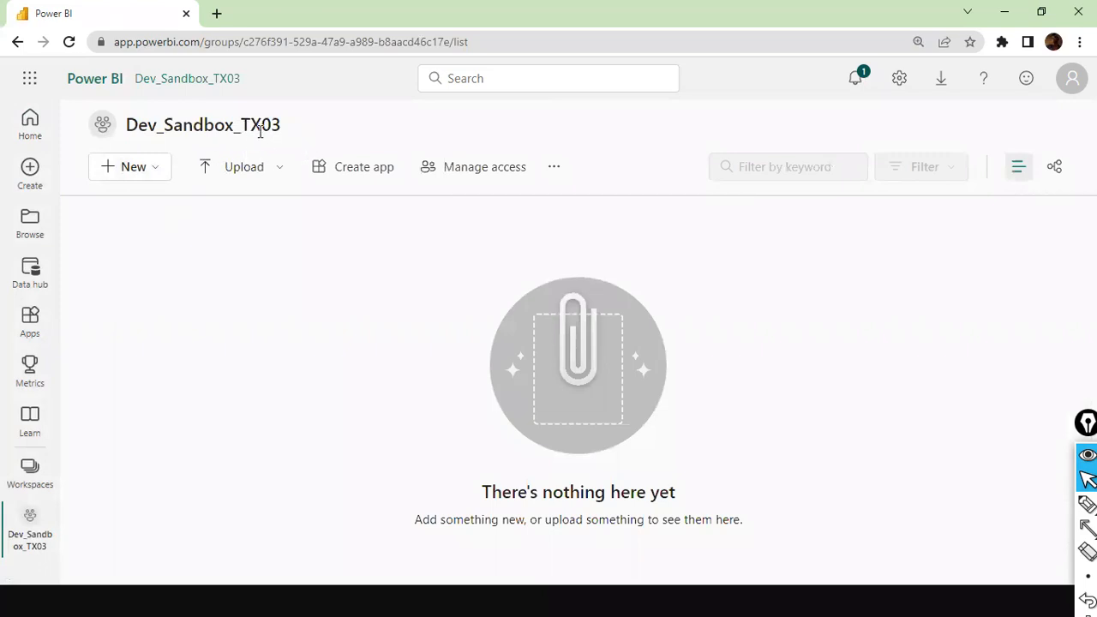
pyautogui.moveTo(240, 125); pyautogui.dragTo(322, 130)
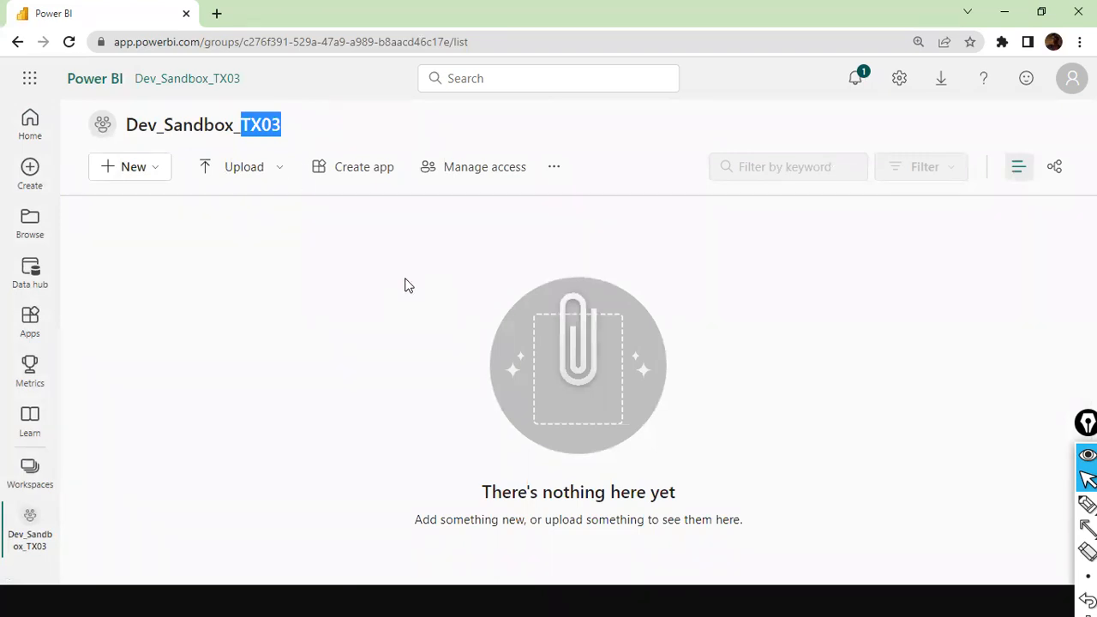
# Step: Switch to Power BI Desktop and publish the HR Analytics Dashboard v0.15 report to the Dev_Sandbox_TX03 workspace
pyautogui.hotkey('alt', 'Tab')
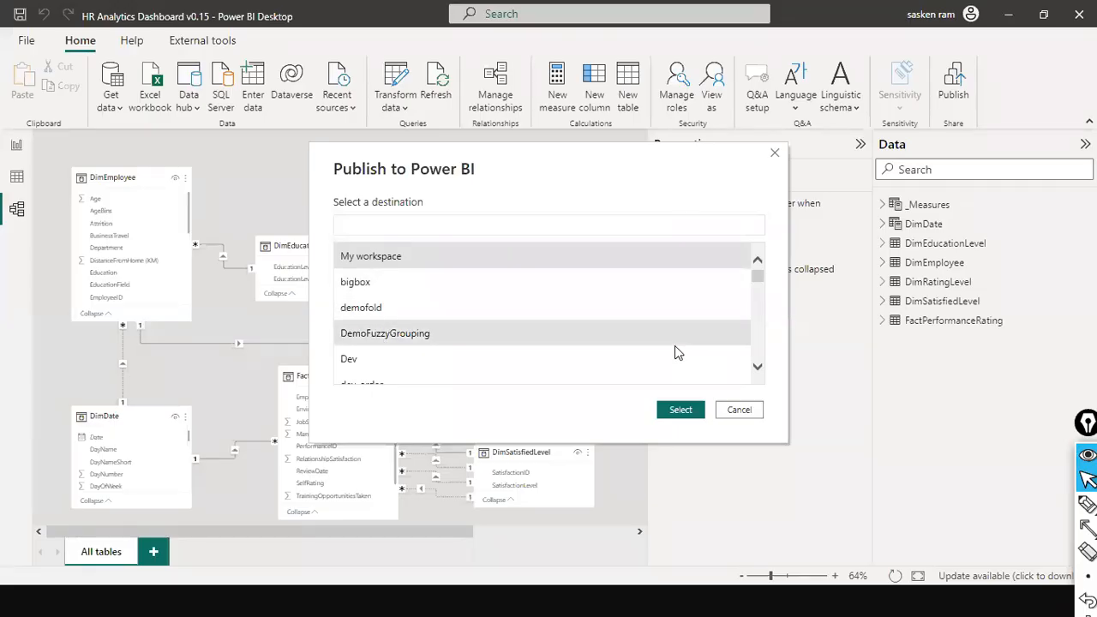
pyautogui.click(774, 155)
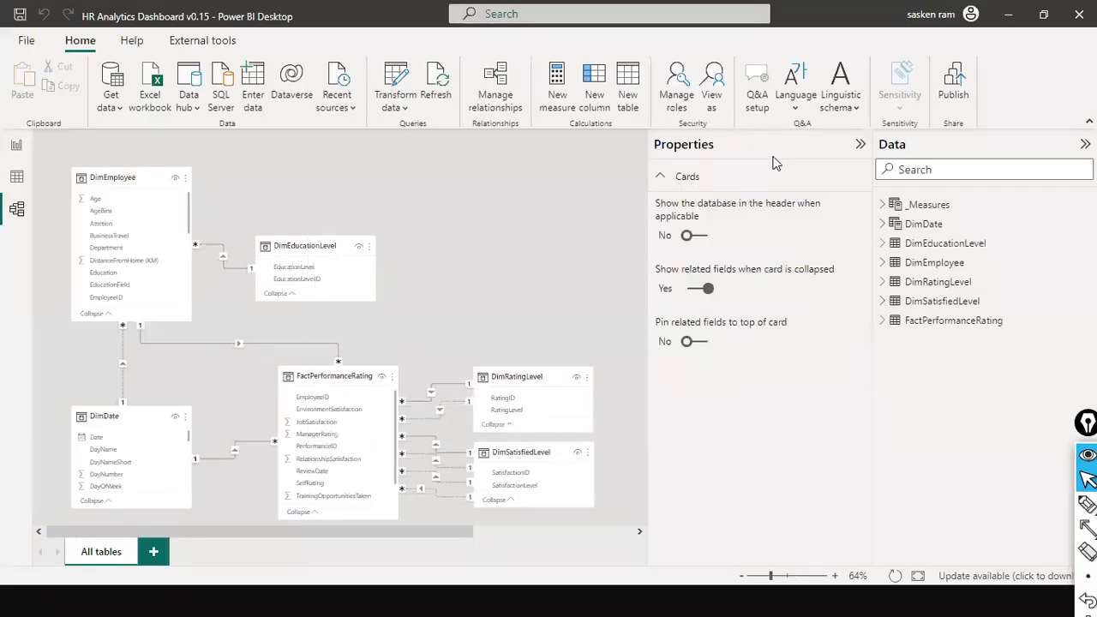
pyautogui.click(965, 83)
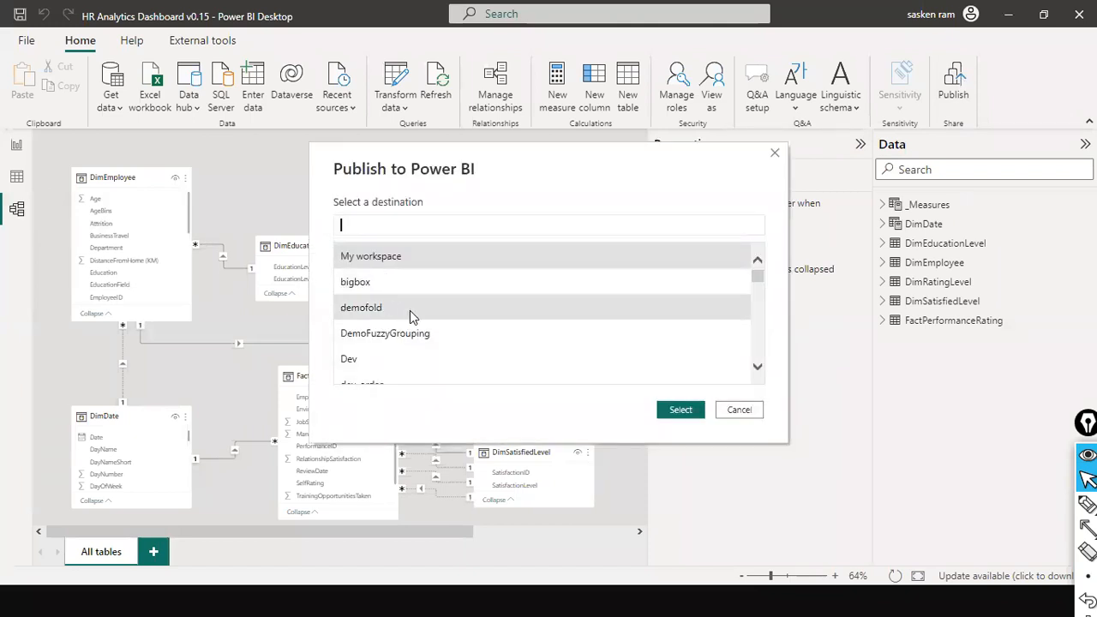
pyautogui.scroll(-1, 493, 324)
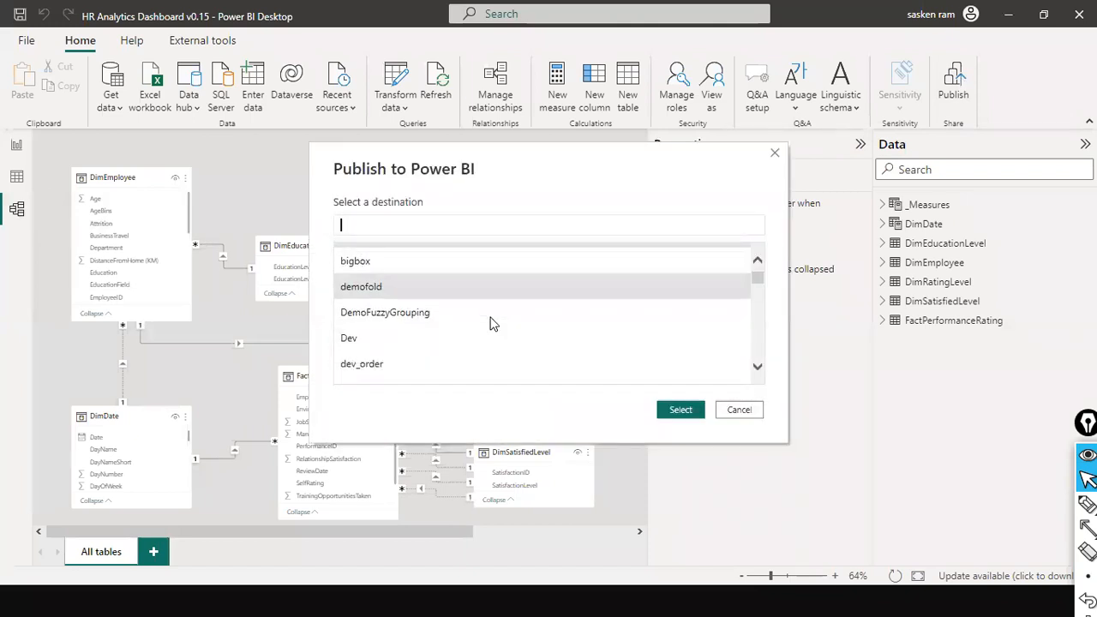
pyautogui.scroll(-1, 493, 324)
pyautogui.scroll(-3, 493, 324)
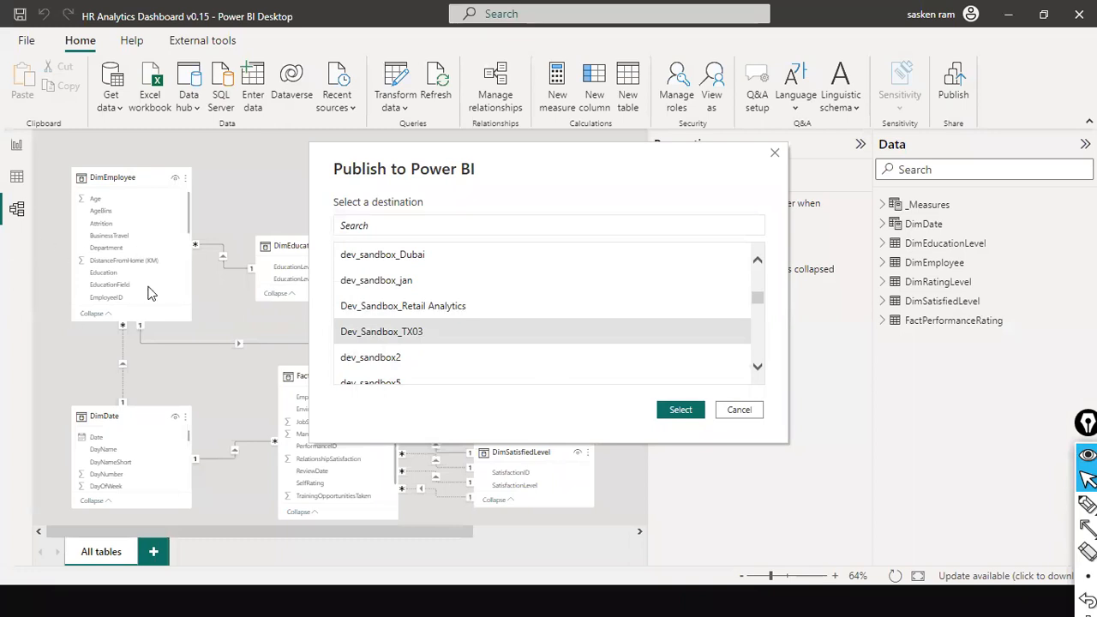
pyautogui.click(681, 410)
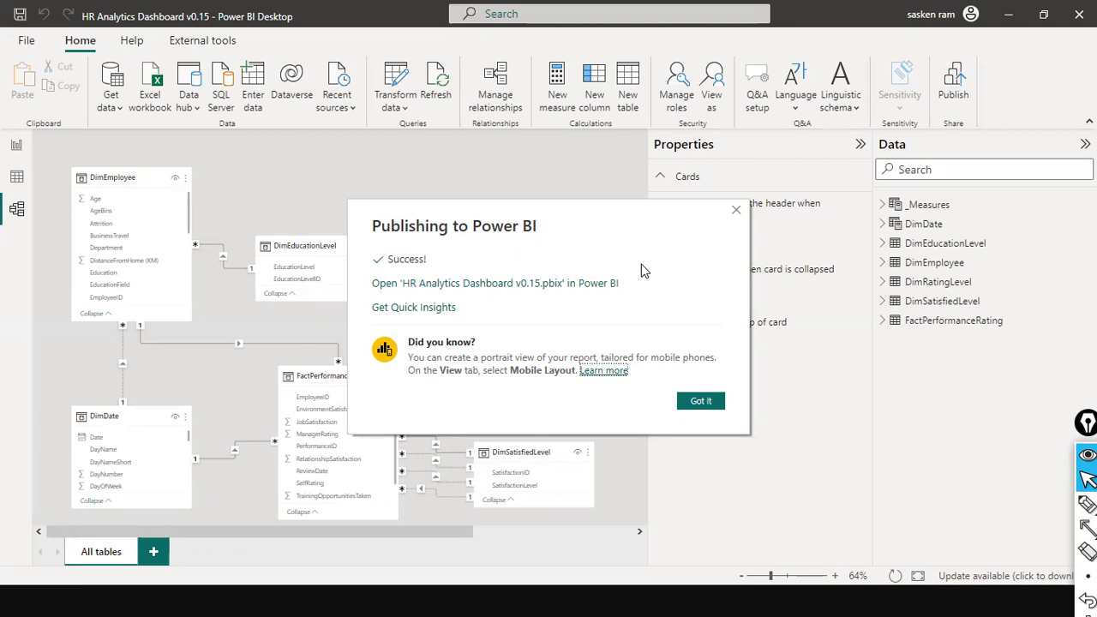
pyautogui.click(707, 406)
# Step: Save the report changes and republish to Dev_Sandbox_TX03, replacing the existing HR Analytics Dashboard v0.15 dataset
pyautogui.click(954, 86)
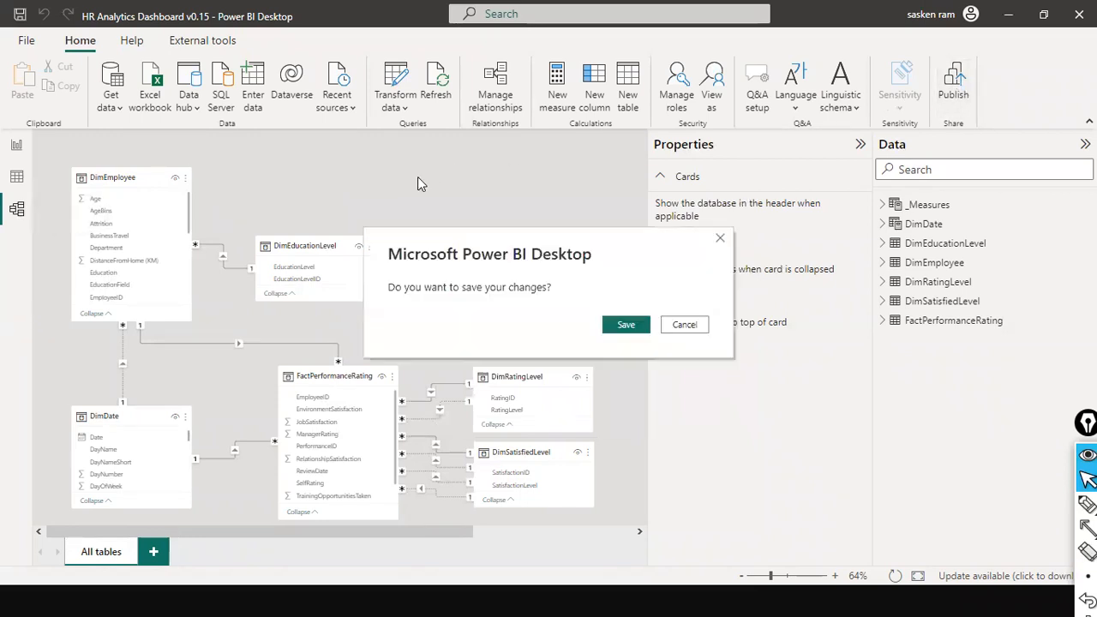
pyautogui.click(623, 326)
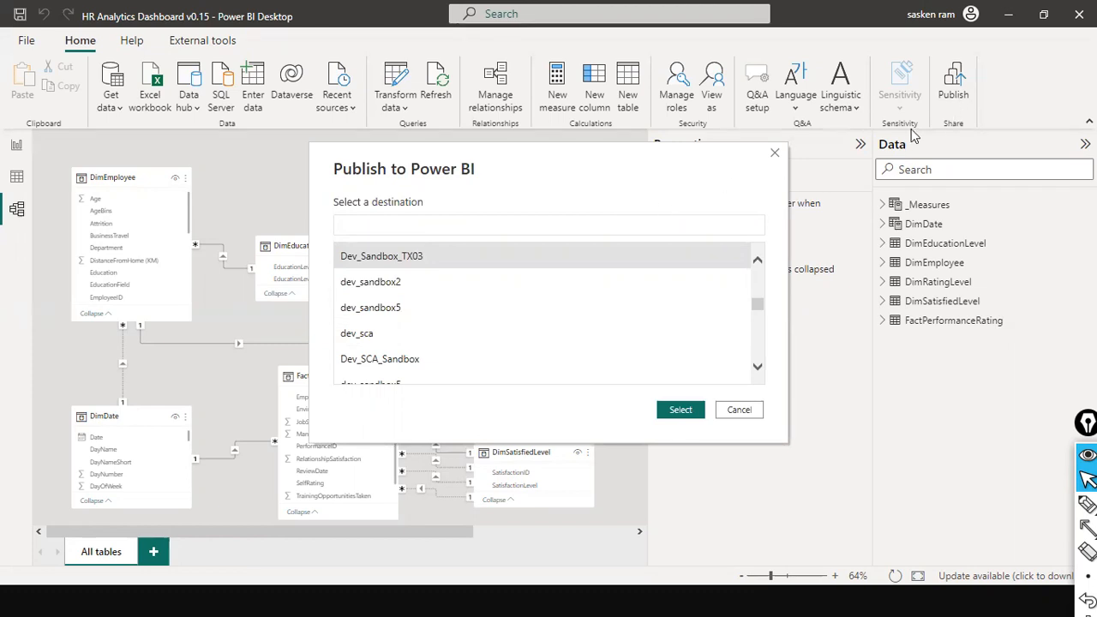
pyautogui.hotkey('alt', 'Tab')
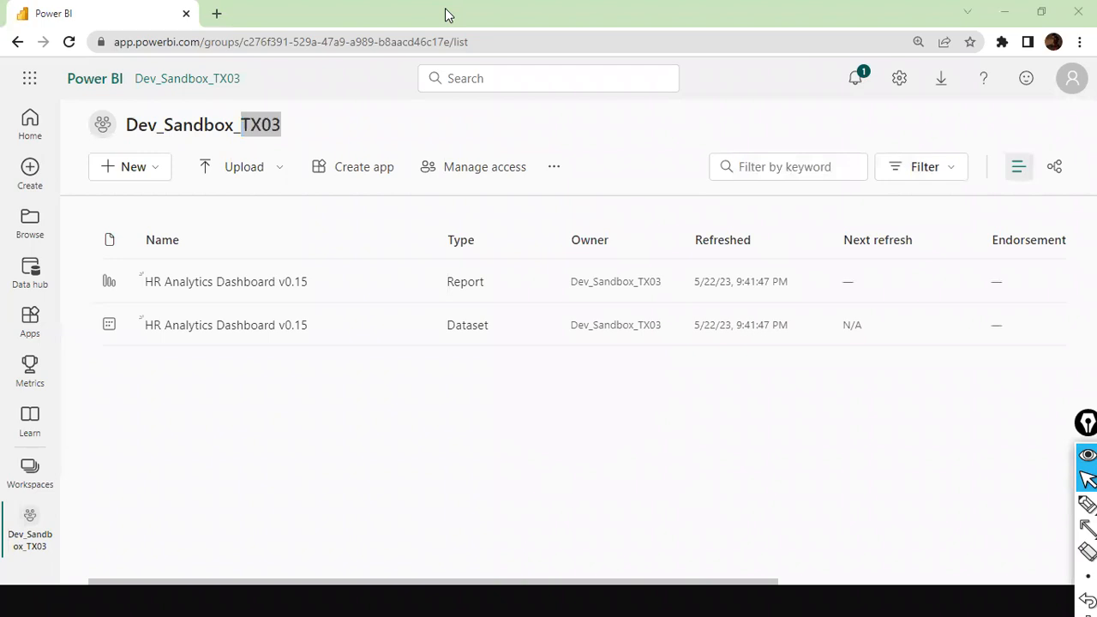
pyautogui.hotkey('alt', 'Tab')
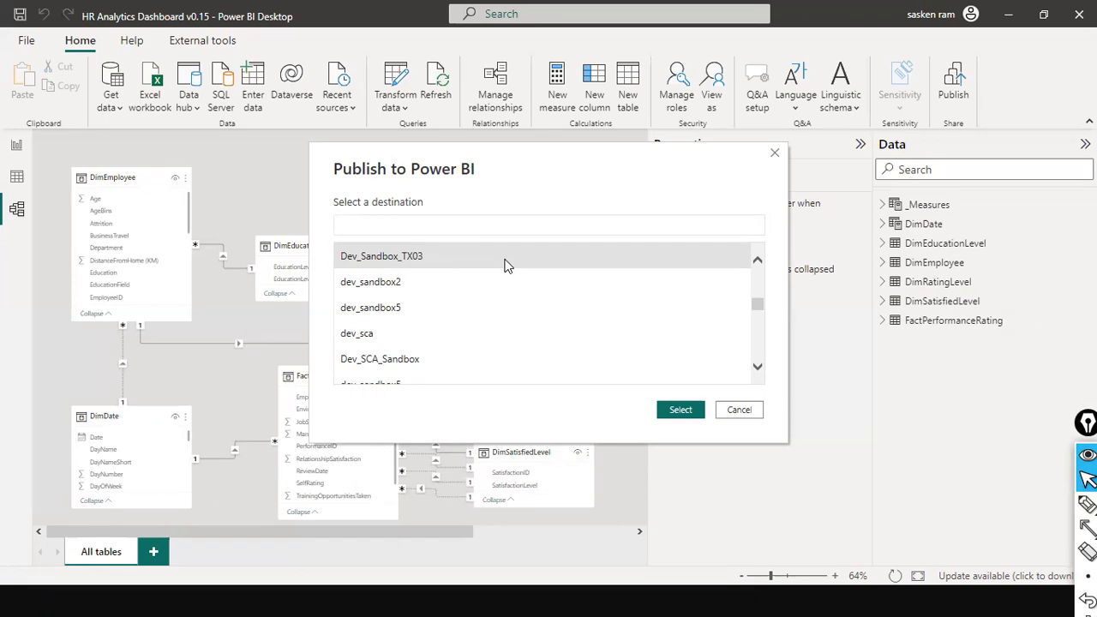
pyautogui.click(680, 411)
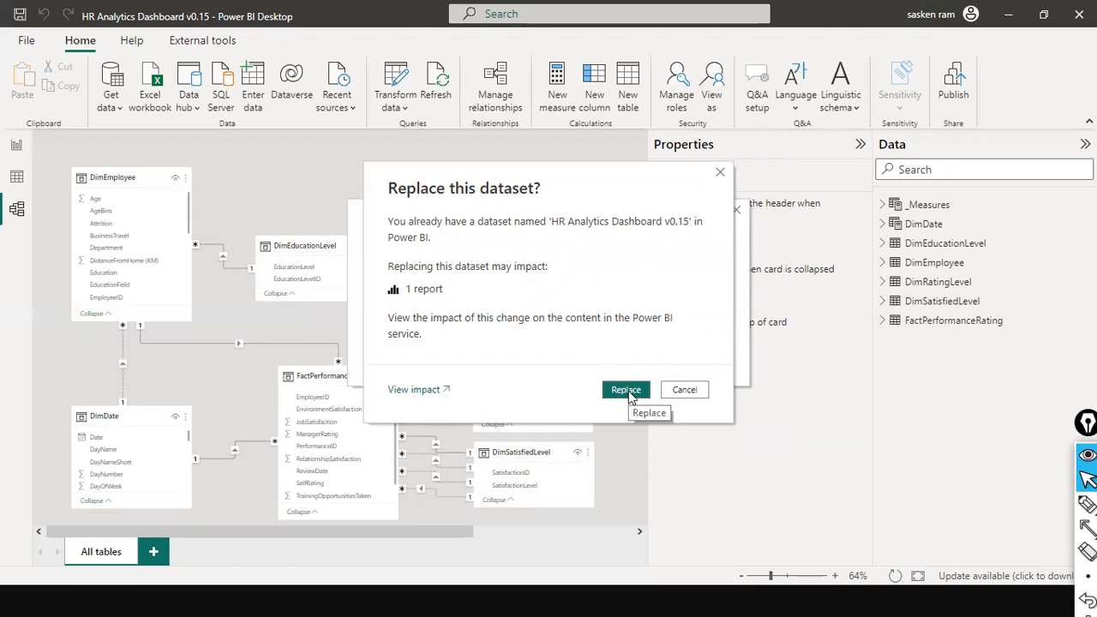
pyautogui.click(626, 390)
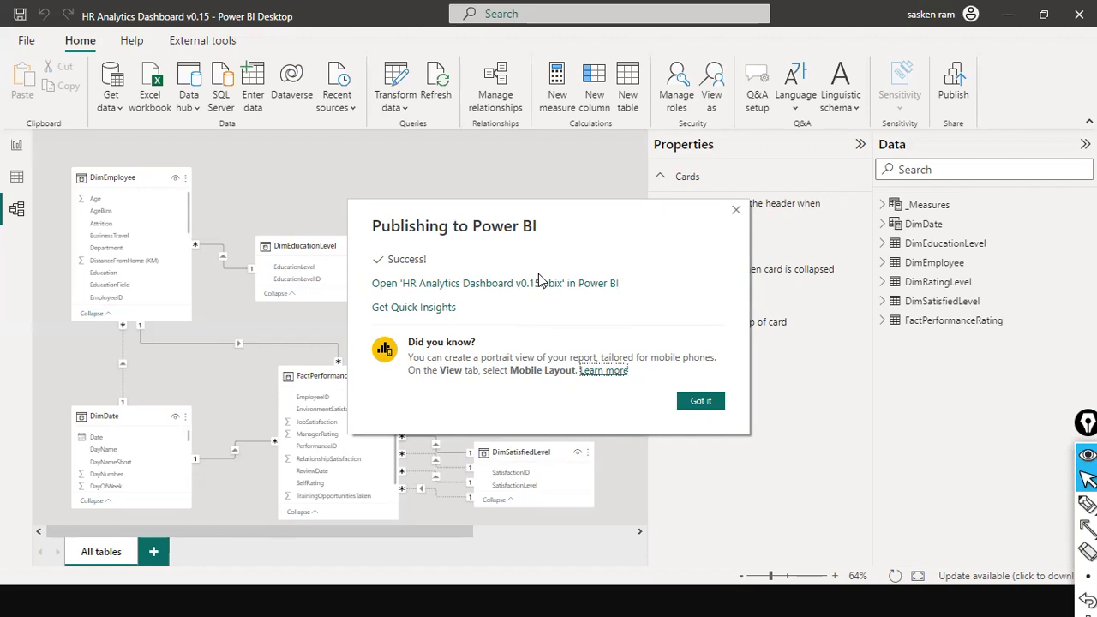
# Step: Search Windows for "data ga" to bring up the On-premises data gateway app, and dismiss the publishing dialog
pyautogui.press('super')
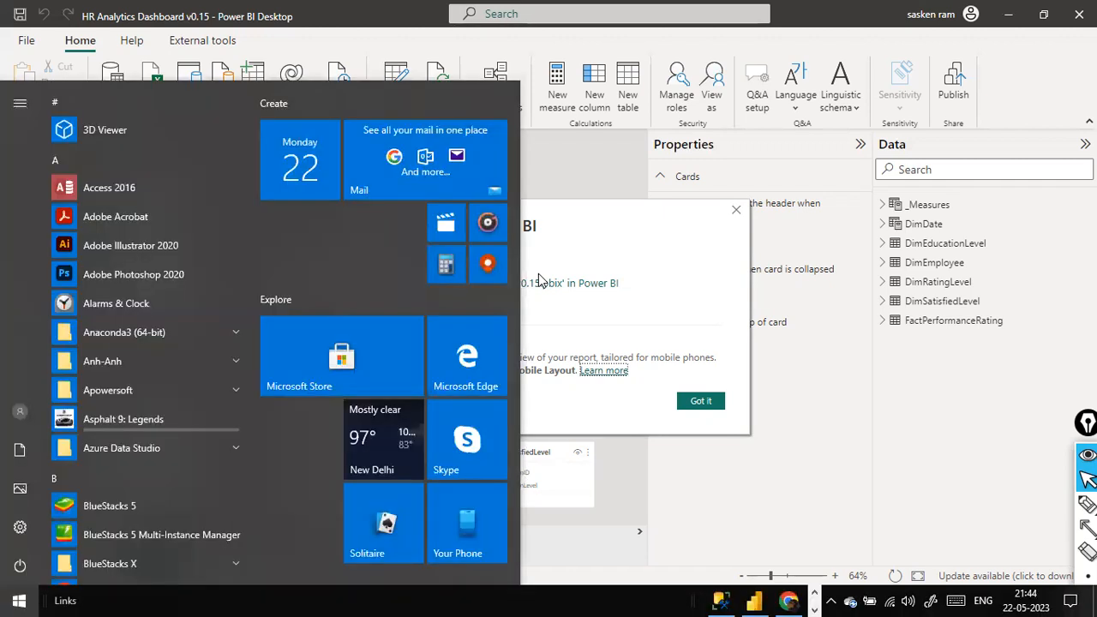
pyautogui.write('data ga')
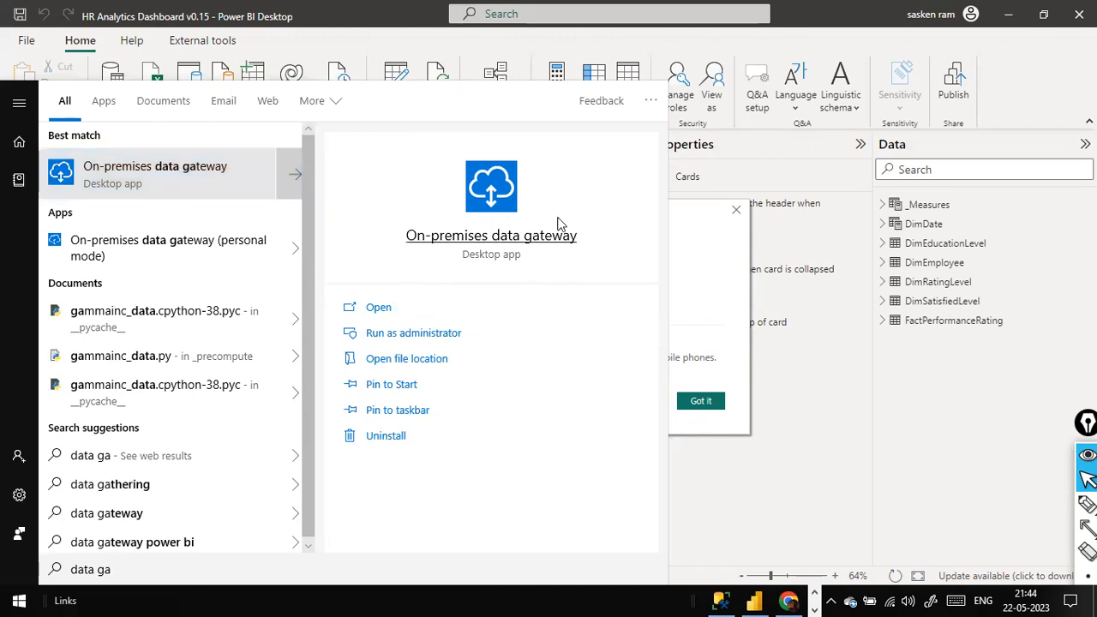
pyautogui.click(720, 299)
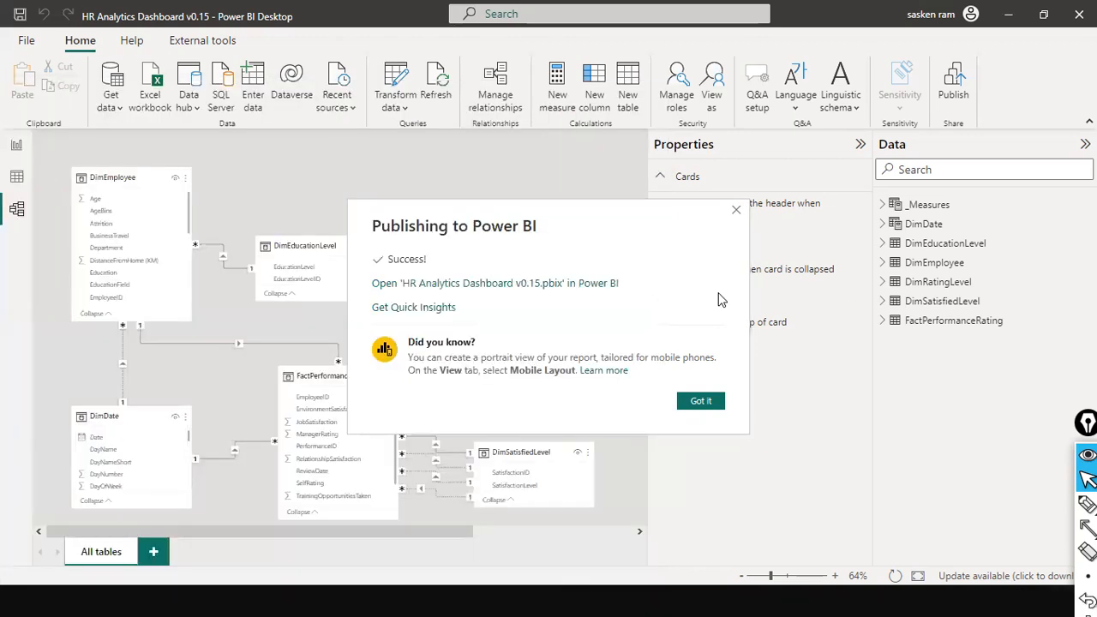
pyautogui.click(709, 403)
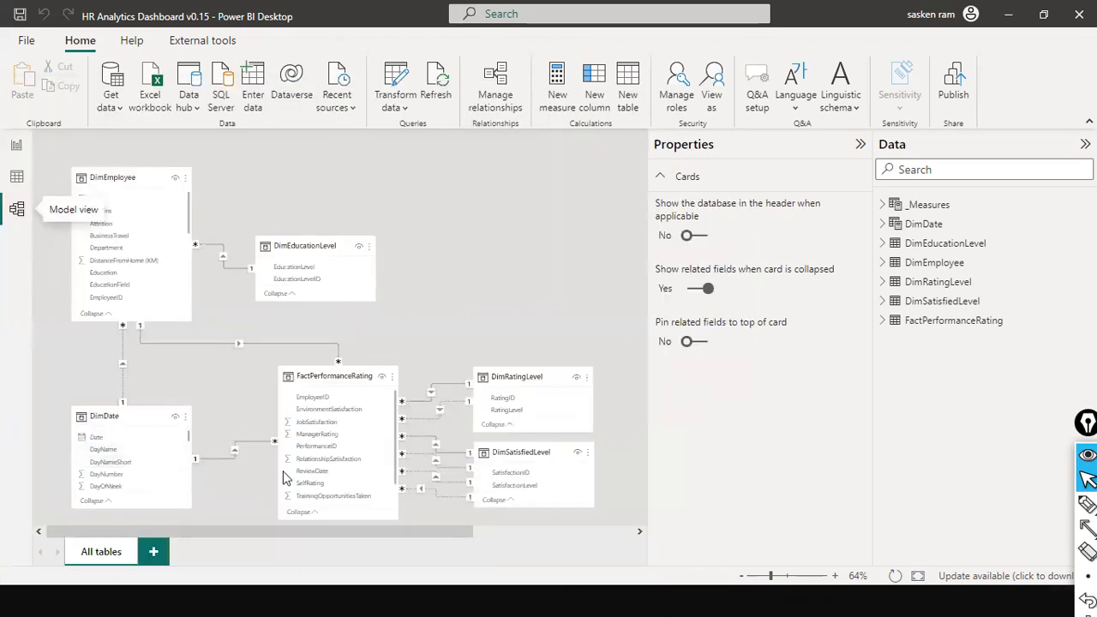
pyautogui.moveTo(555, 367)
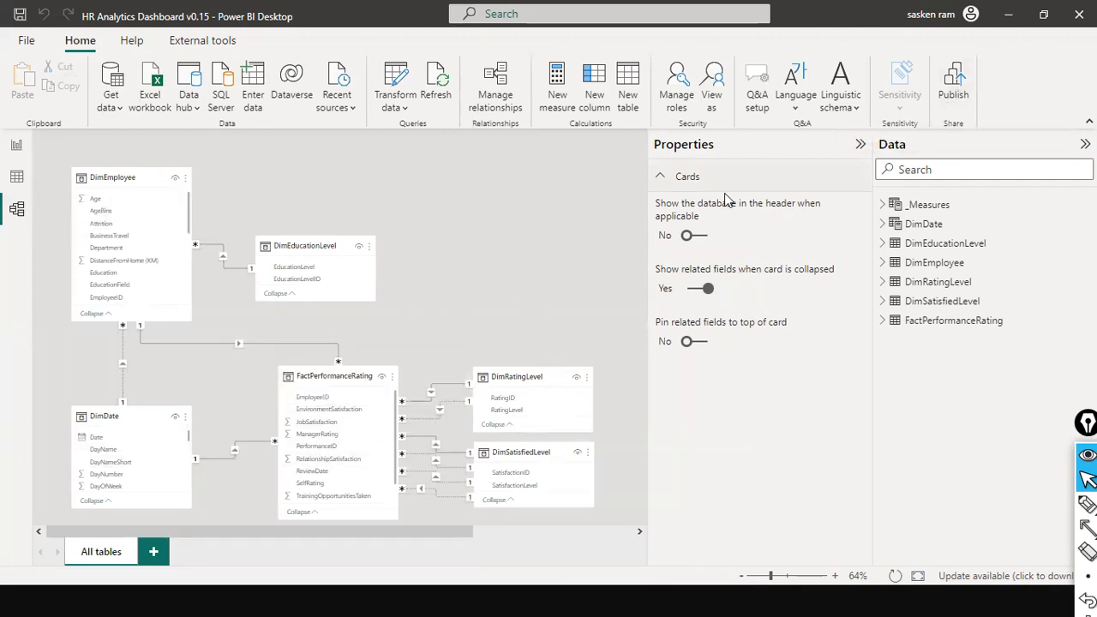
# Step: Switch to Google Chrome and mark the published HR Analytics Dashboard v0.15 report and dataset in Dev_Sandbox_TX03 with arrows
pyautogui.hotkey('alt', 'Tab')
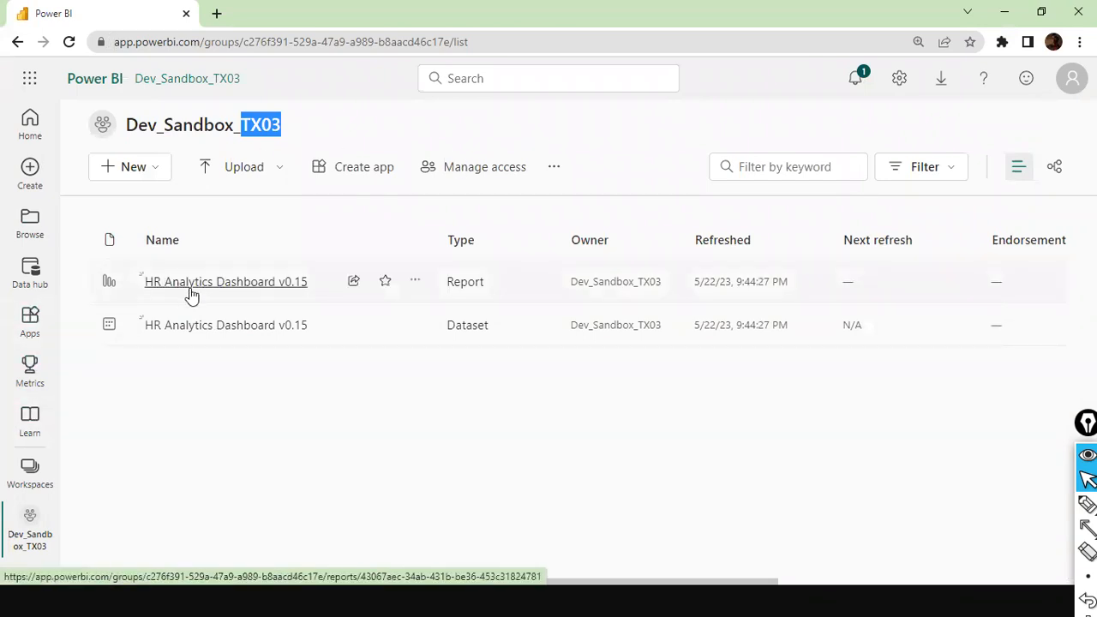
pyautogui.hotkey('alt', 'Tab')
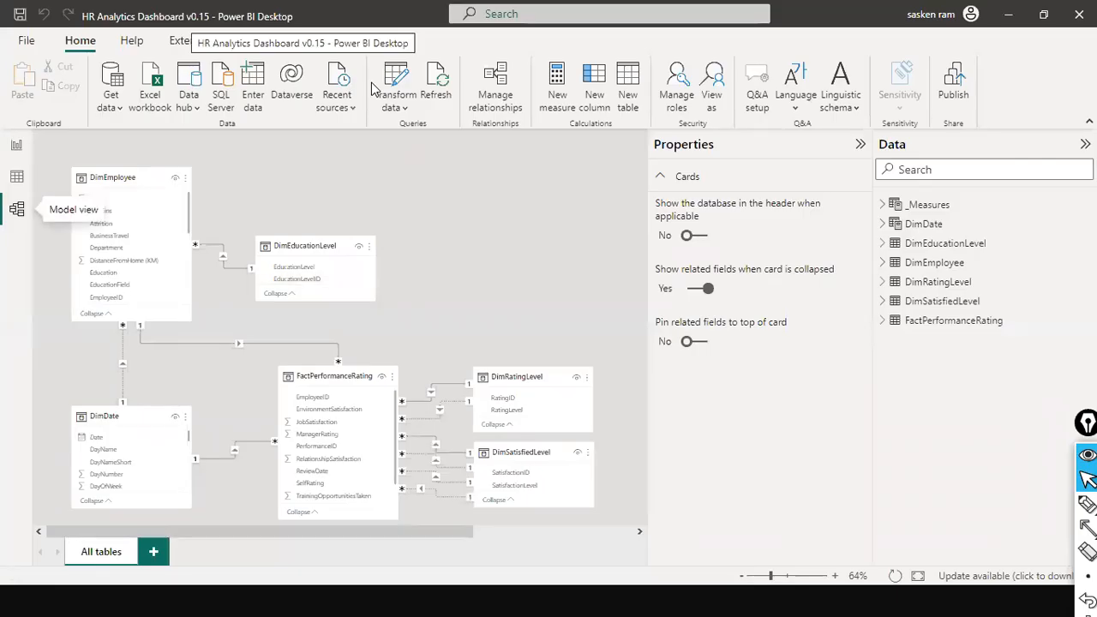
pyautogui.hotkey('alt', 'Tab')
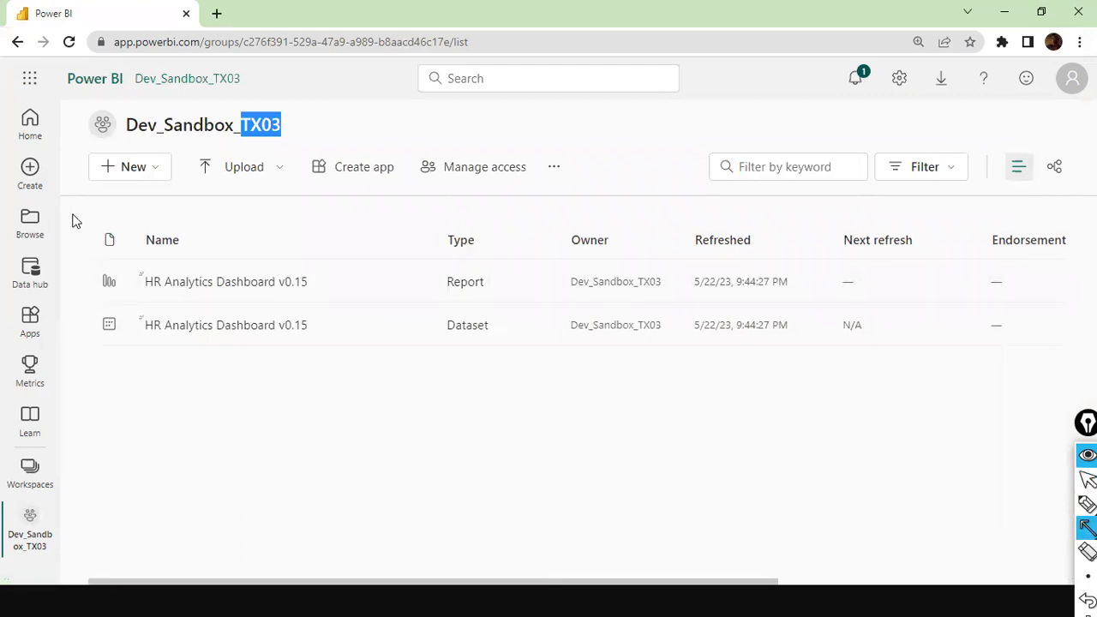
pyautogui.moveTo(402, 218); pyautogui.dragTo(335, 267)
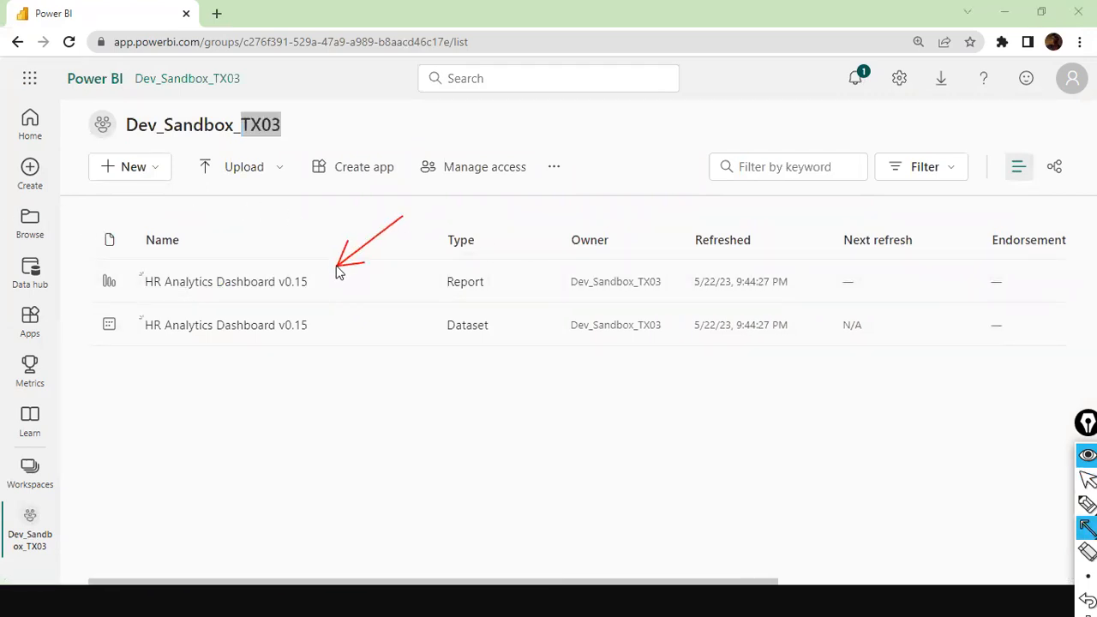
pyautogui.moveTo(402, 304); pyautogui.dragTo(311, 335)
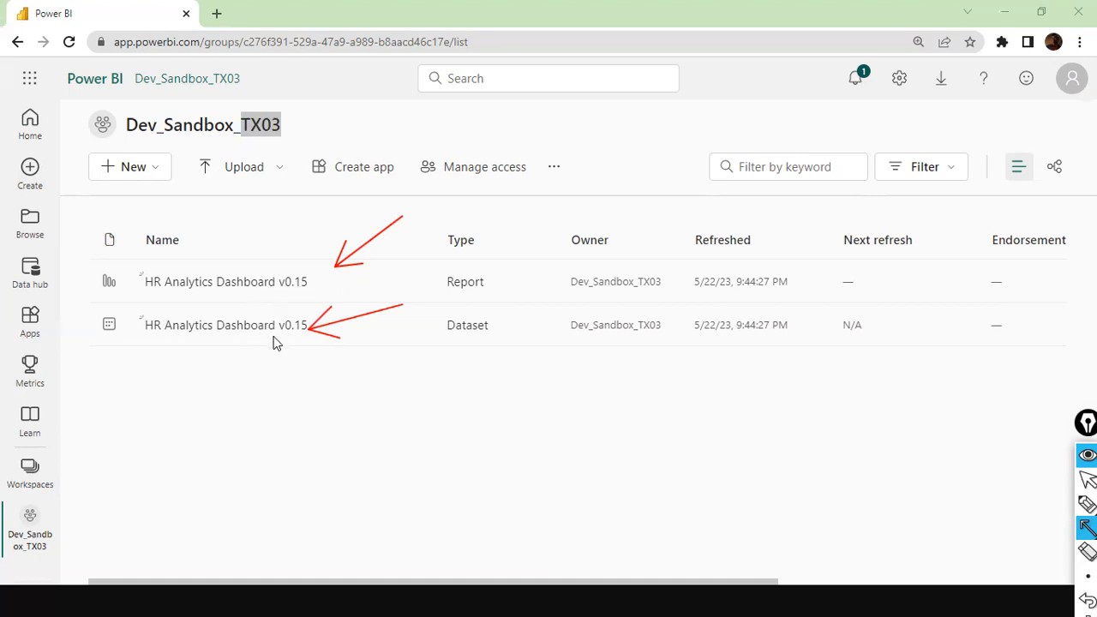
pyautogui.moveTo(62, 254); pyautogui.dragTo(93, 271)
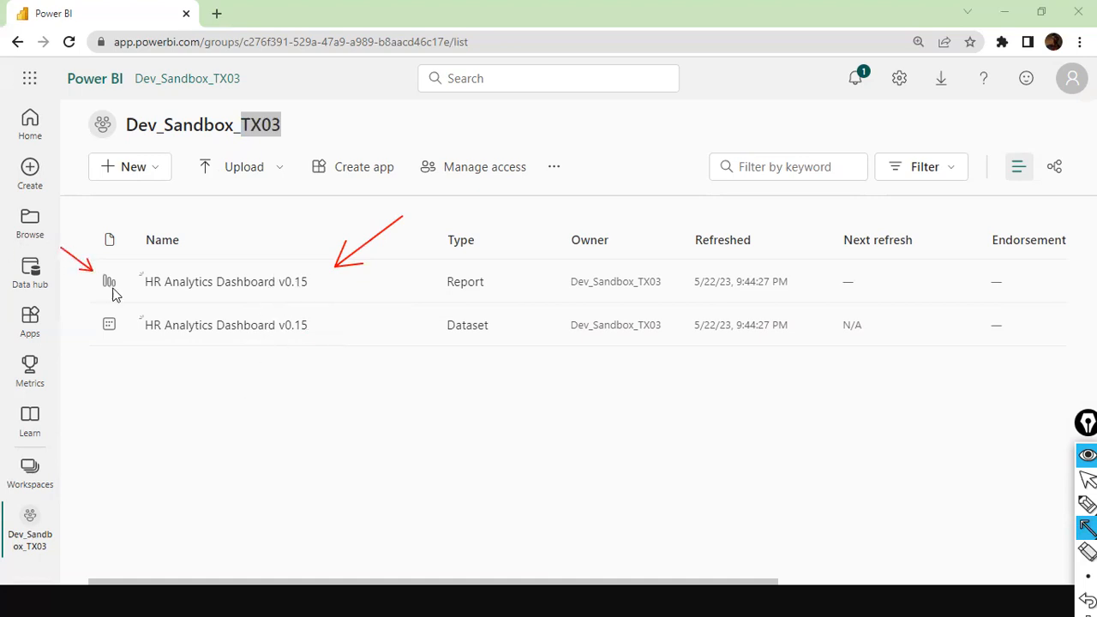
pyautogui.moveTo(68, 375); pyautogui.dragTo(109, 340)
# Step: Switch to the On-premises data gateway window, shift it off the workspace list to review its status, and close it
pyautogui.hotkey('alt', 'Tab')
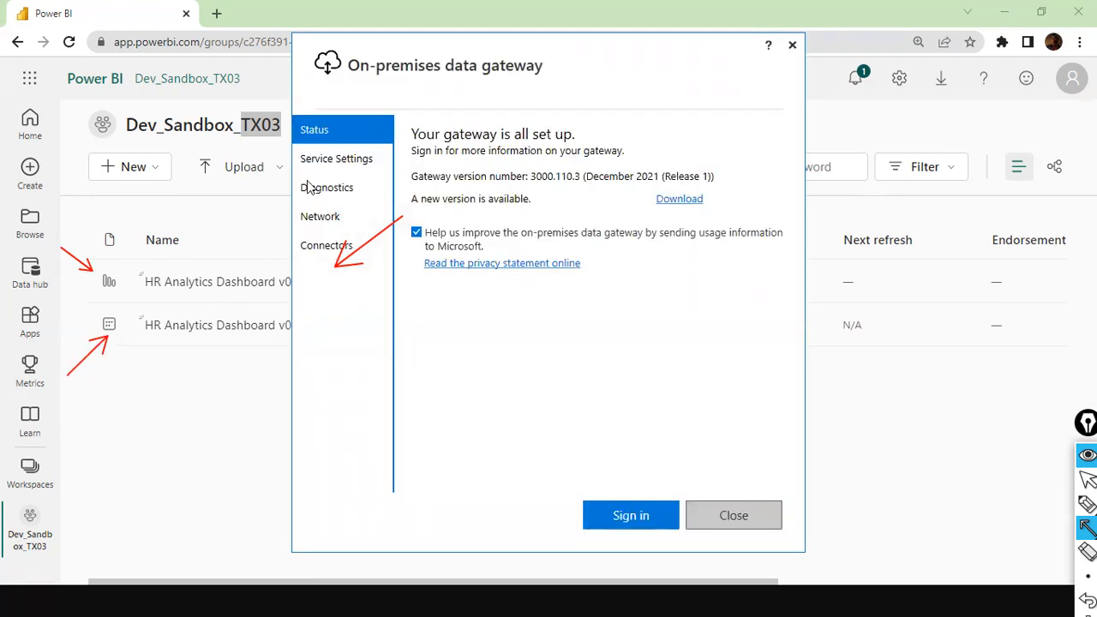
pyautogui.hotkey('ctrl', 'shift', '2')
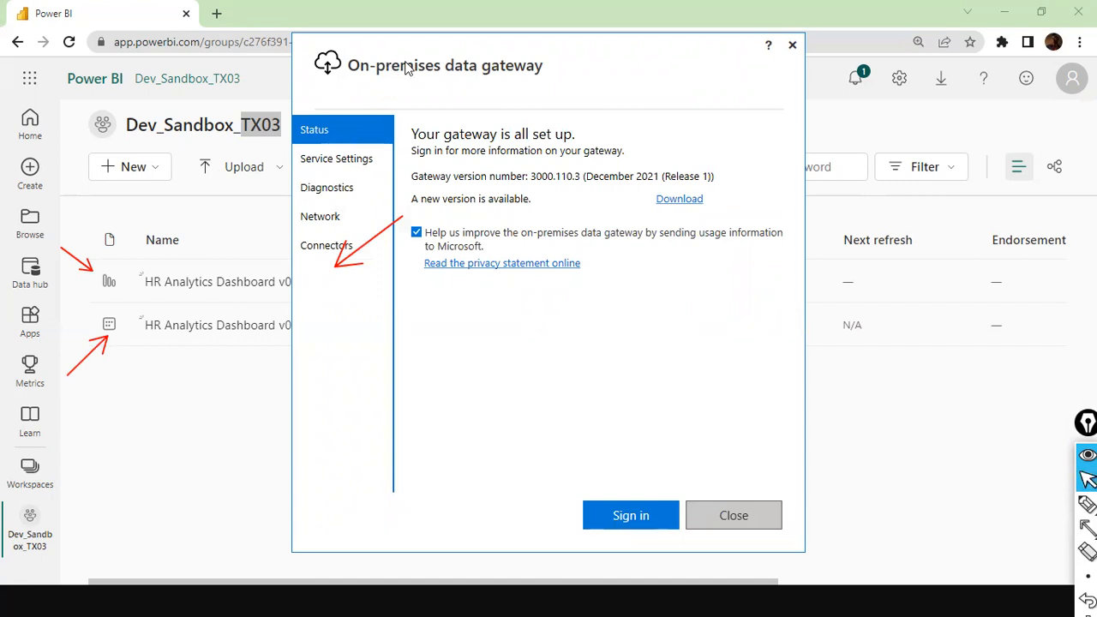
pyautogui.moveTo(408, 69); pyautogui.dragTo(789, 163)
pyautogui.moveTo(837, 137); pyautogui.dragTo(693, 183)
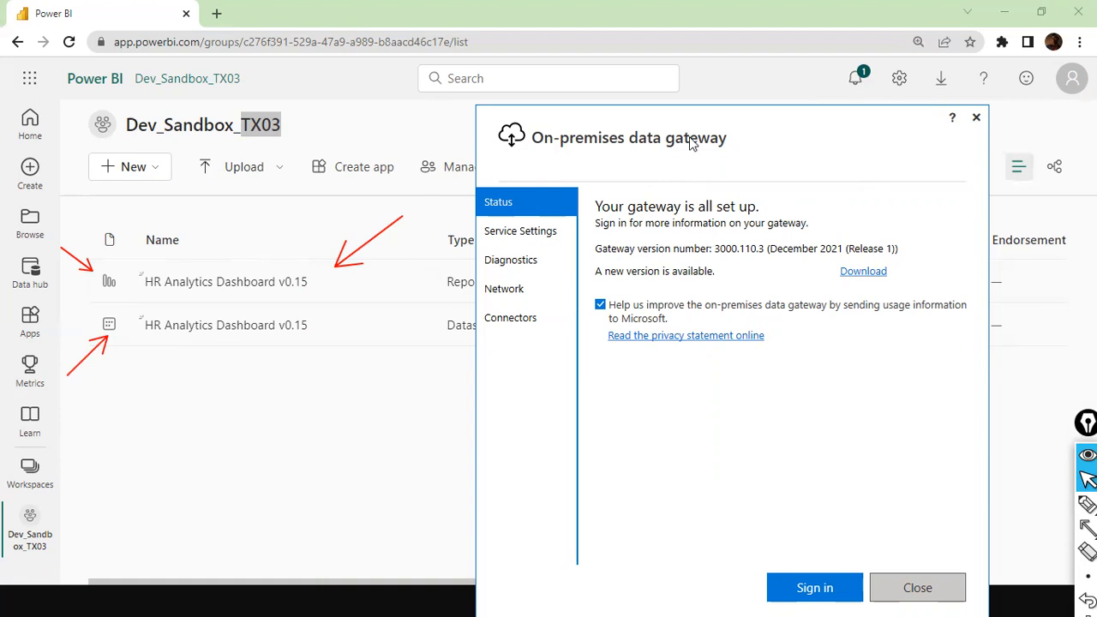
pyautogui.click(911, 589)
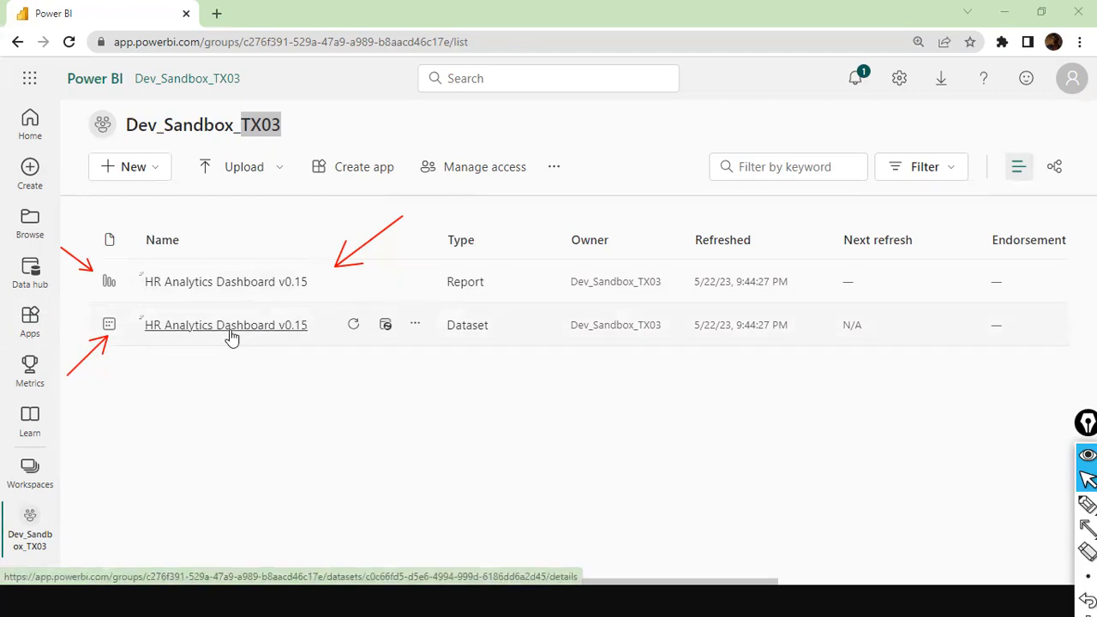
# Step: Switch to Power BI Desktop and examine the Headcount, Demographics, Performance Tracker and Attrition pages and the table relationships
pyautogui.hotkey('alt', 'Tab')
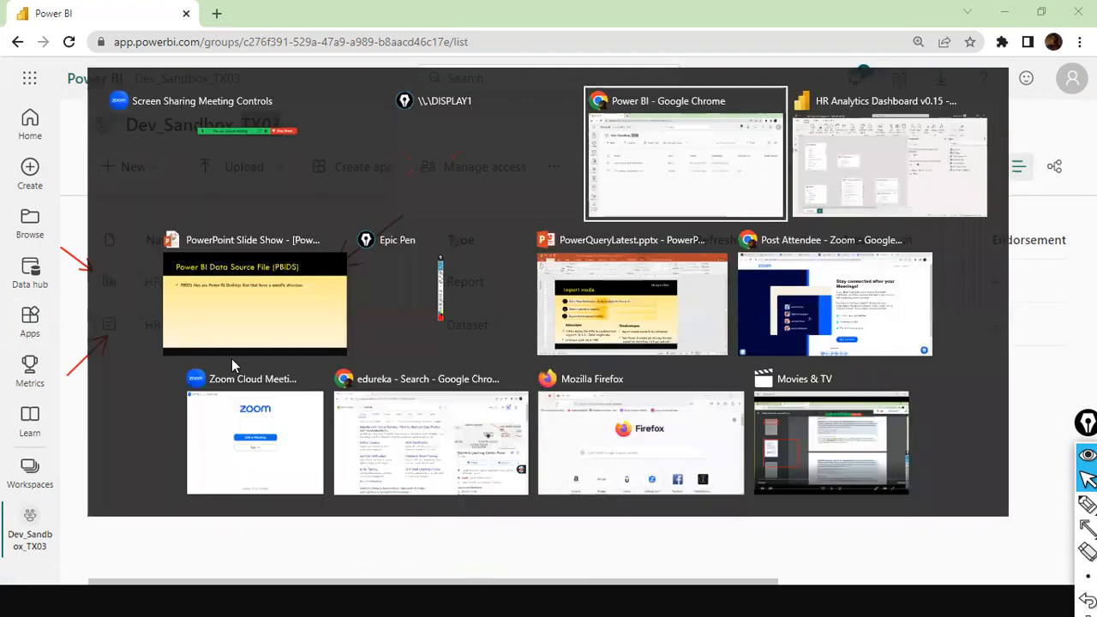
pyautogui.hotkey('alt', 'Tab')
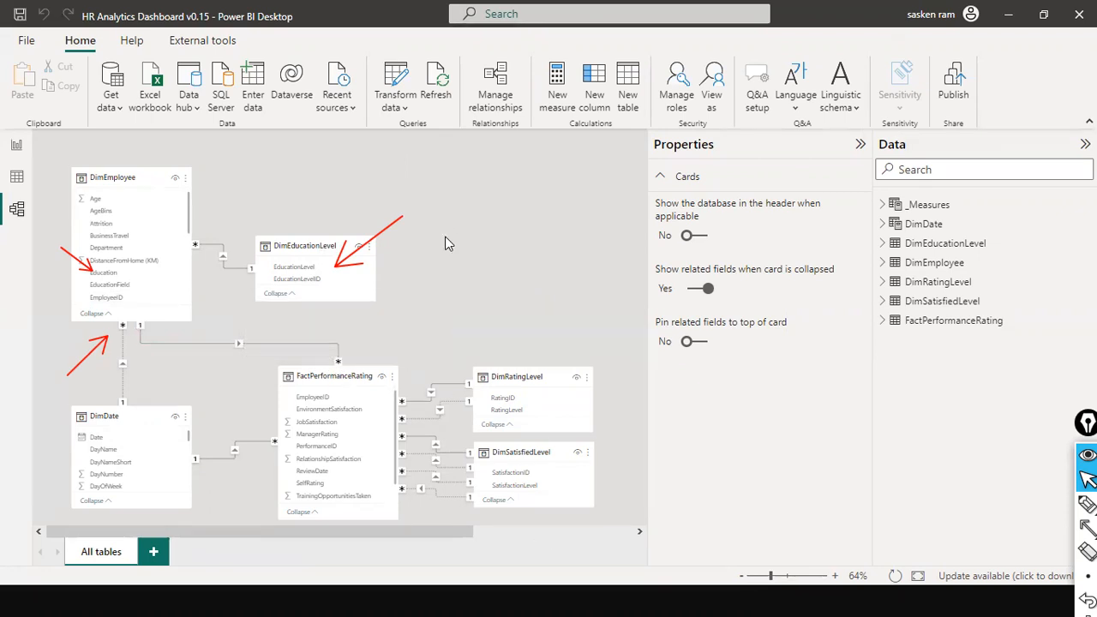
pyautogui.click(16, 146)
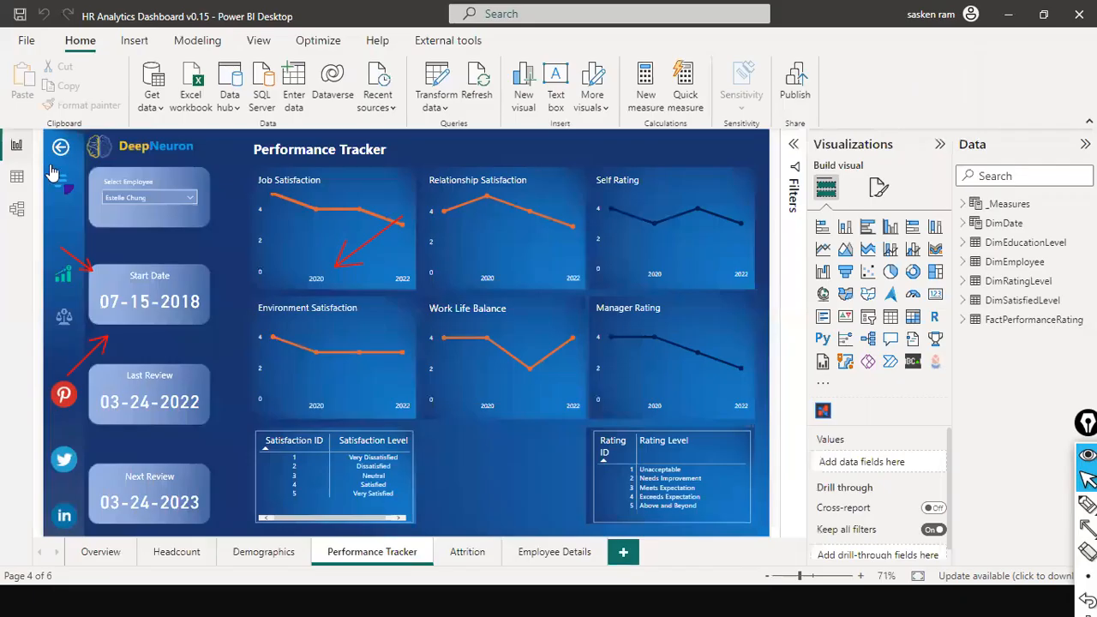
pyautogui.click(185, 554)
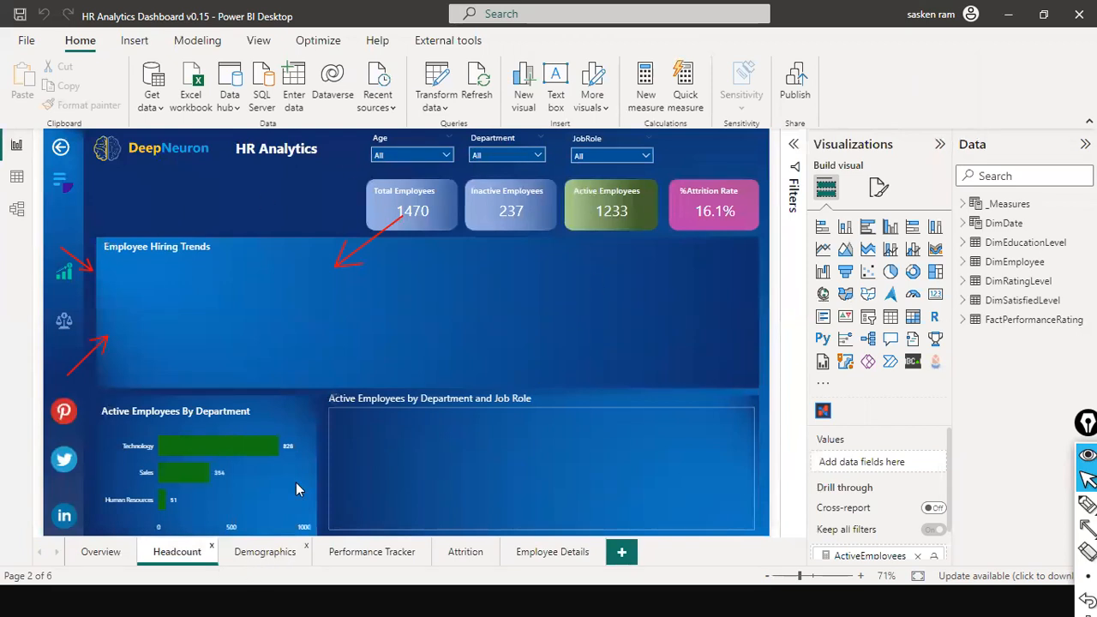
pyautogui.click(248, 554)
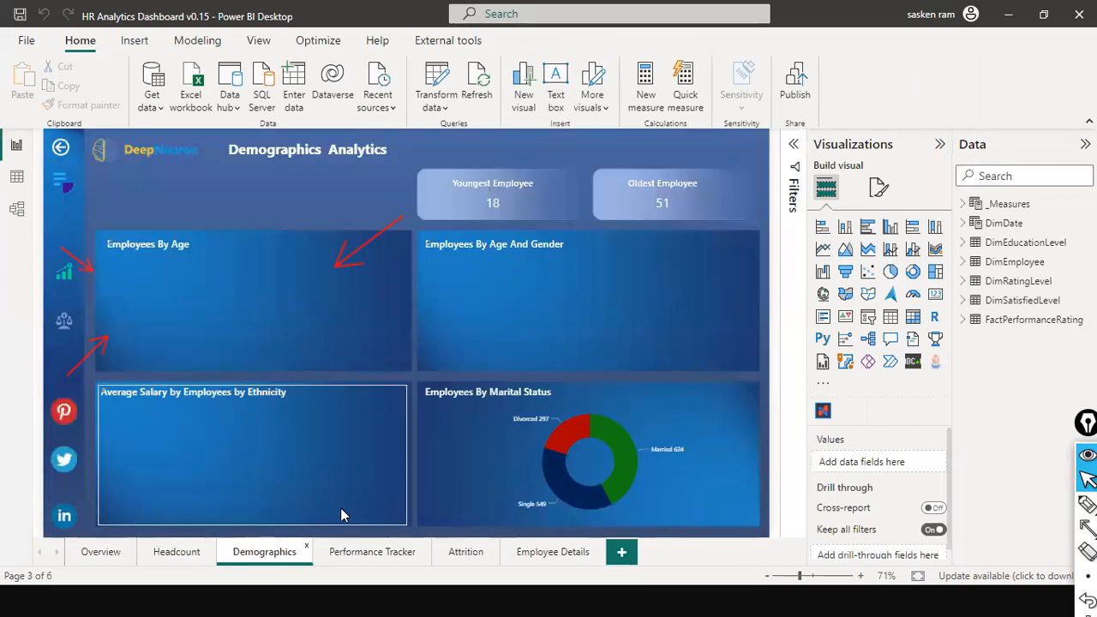
pyautogui.click(364, 562)
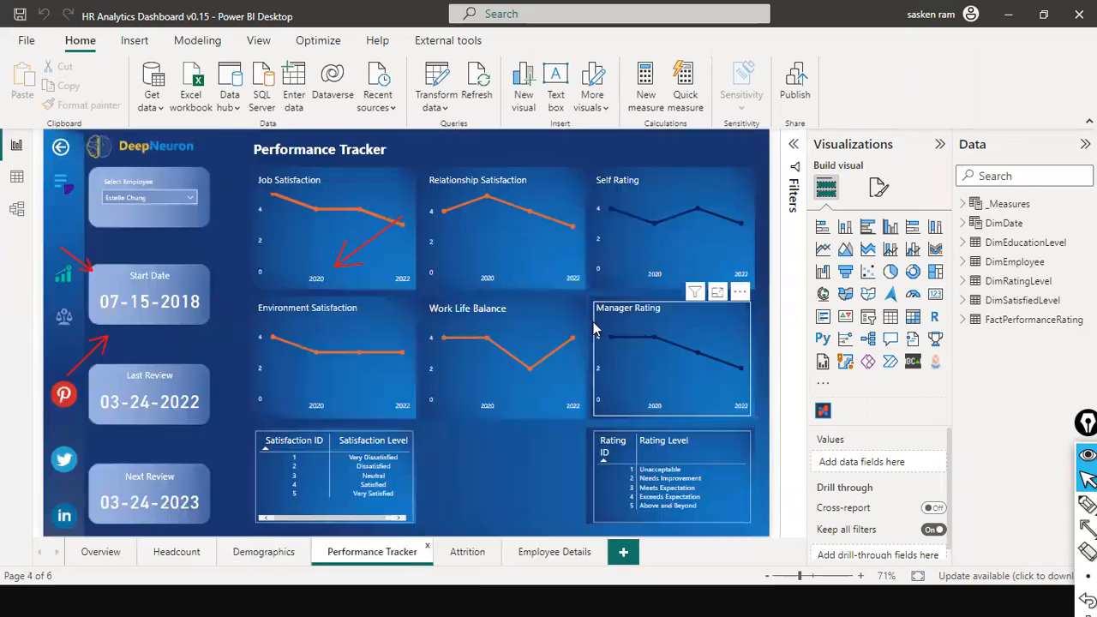
pyautogui.click(476, 567)
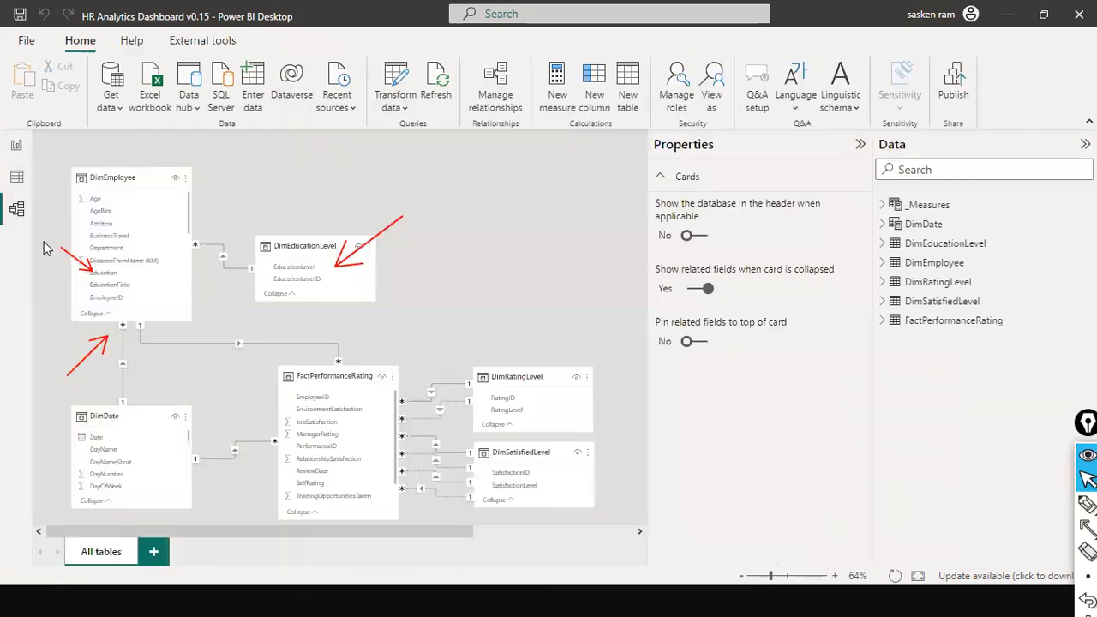
pyautogui.click(16, 208)
pyautogui.hotkey('alt', 'Tab')
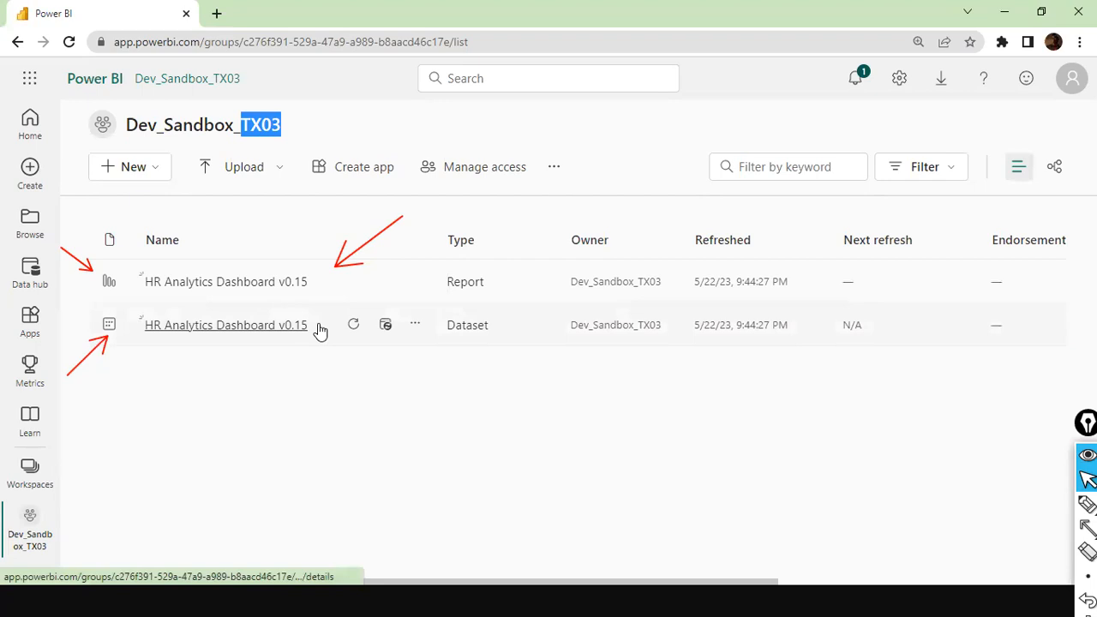
pyautogui.hotkey('alt', 'Tab')
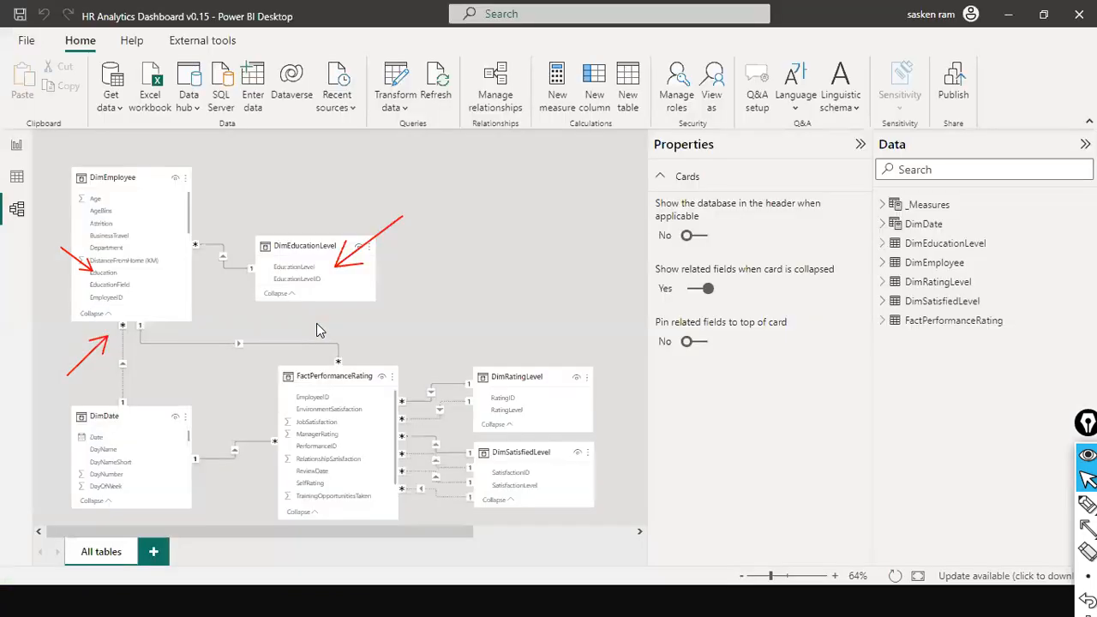
pyautogui.hotkey('alt', 'Tab')
pyautogui.hotkey('alt', 'Tab')
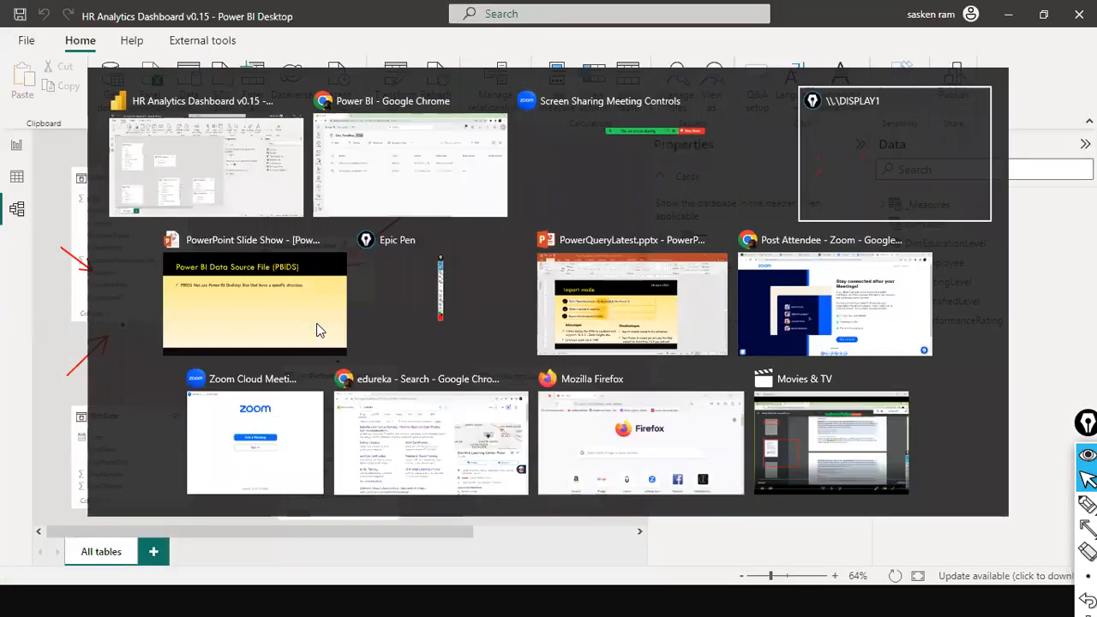
# Step: Launch a second Power BI Desktop window through a Windows search for "power bi desktop" and dismiss its start screen
pyautogui.press('super')
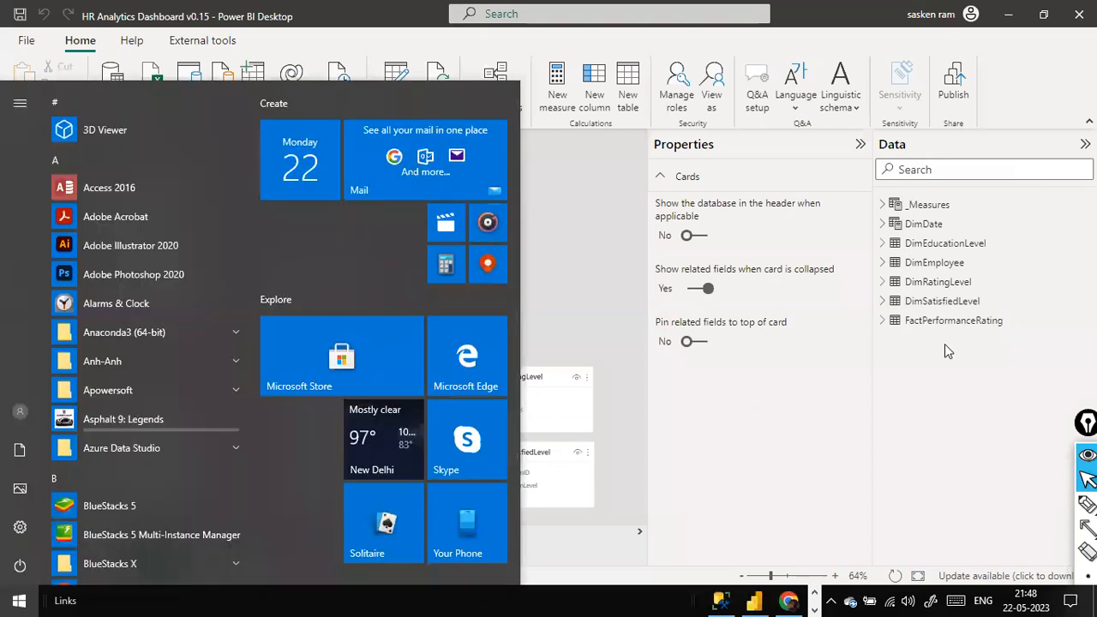
pyautogui.write('powe')
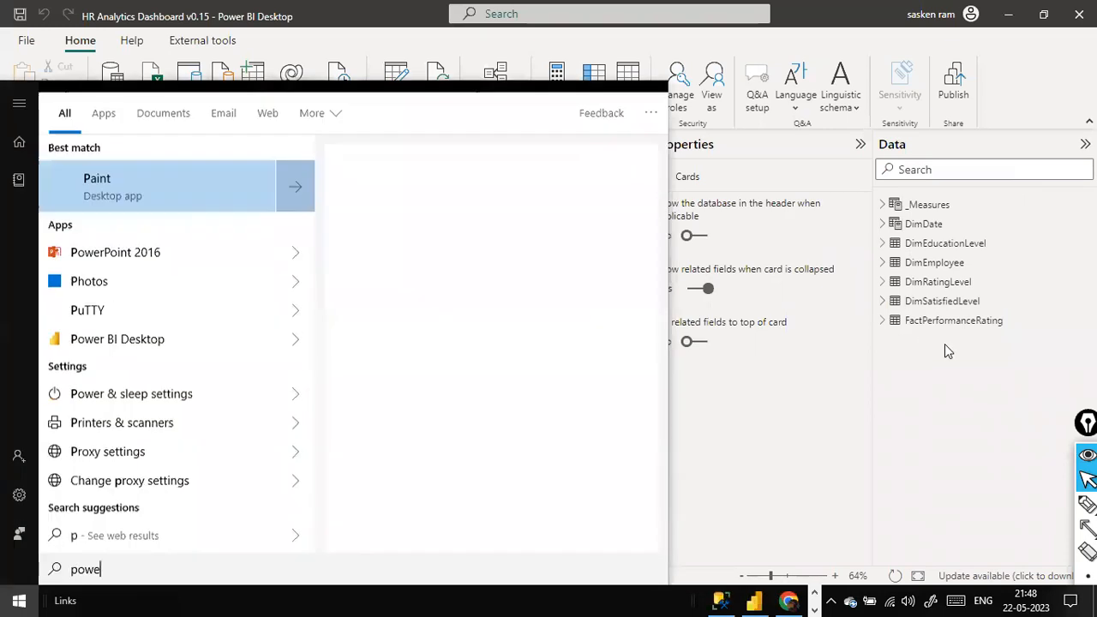
pyautogui.write('r bi desktop')
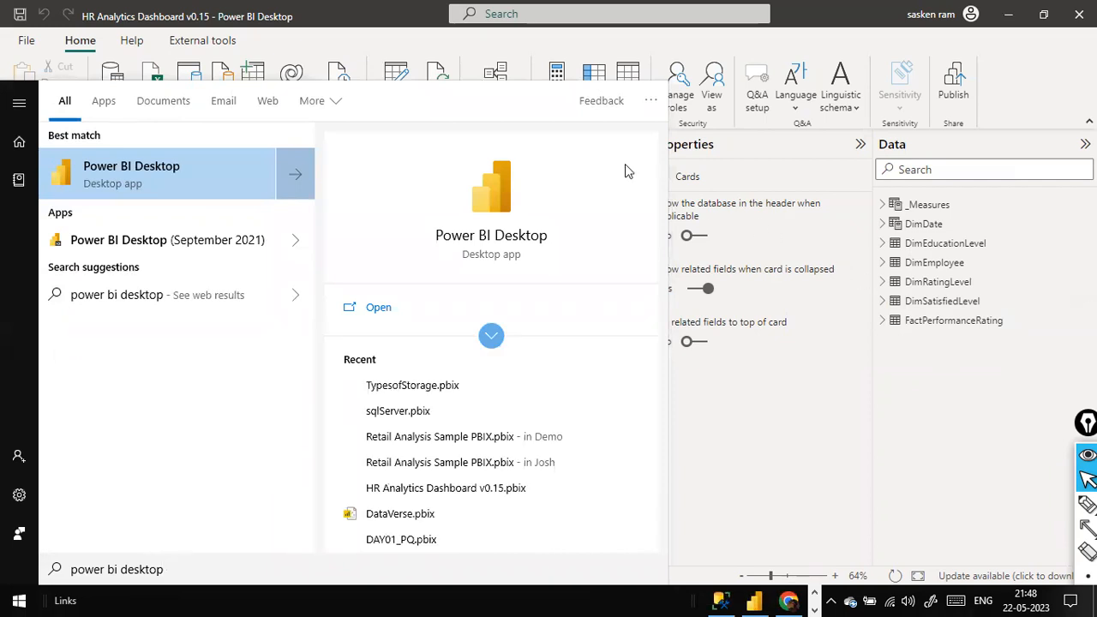
pyautogui.click(216, 187)
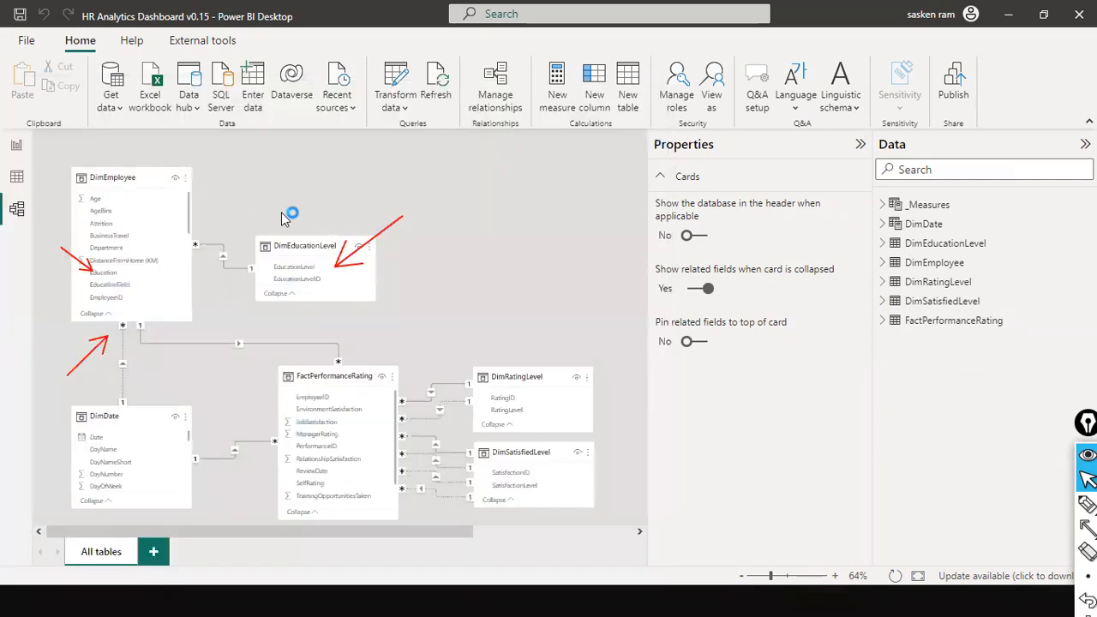
pyautogui.hotkey('alt', 'Tab')
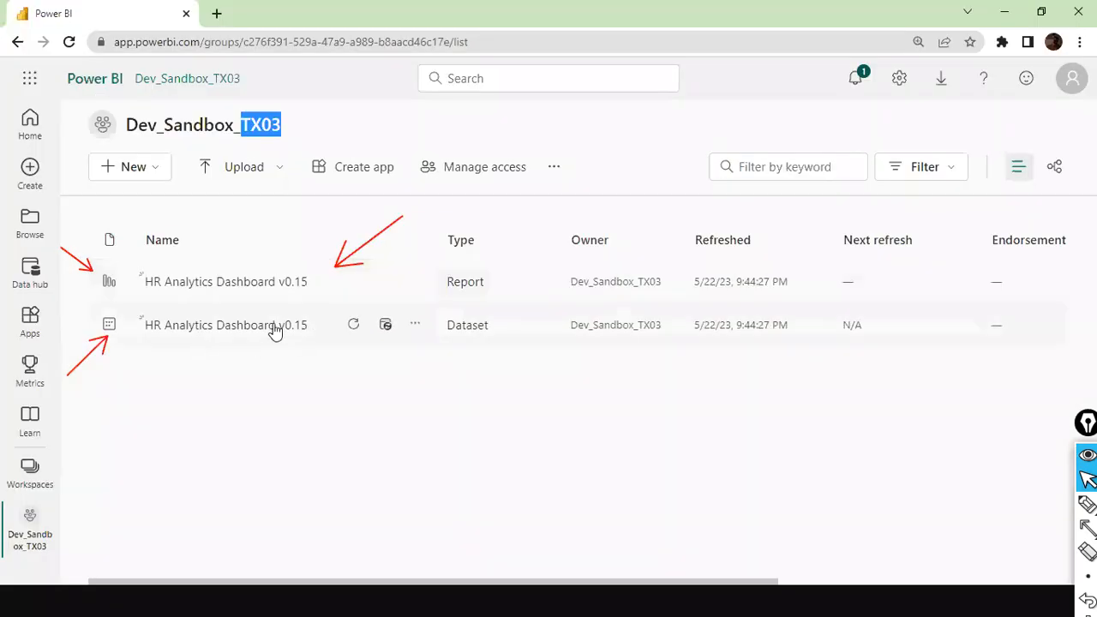
pyautogui.hotkey('alt', 'Tab')
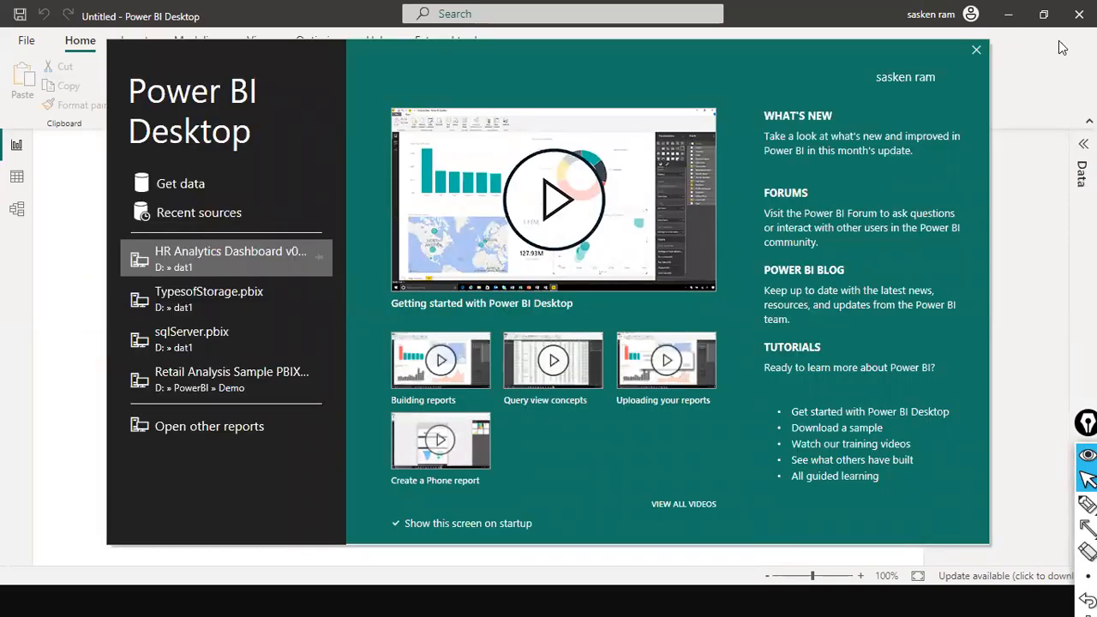
pyautogui.click(977, 52)
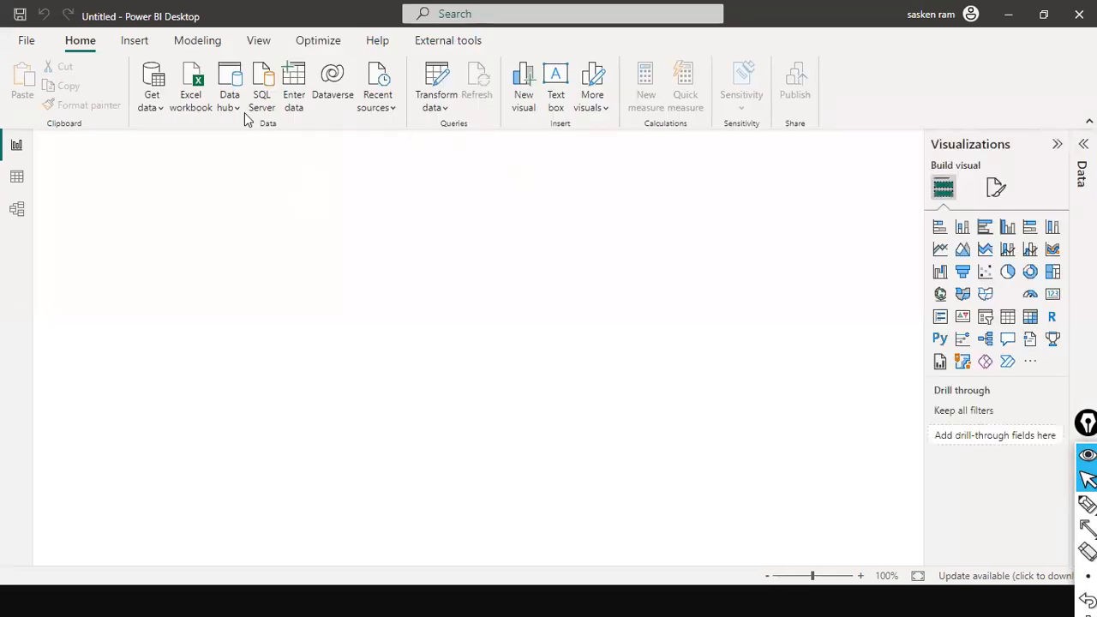
# Step: Open the list of Power BI datasets and mark the Dev_Sandbox_TX03 dataset's location, refresh time and icon with arrows
pyautogui.click(160, 112)
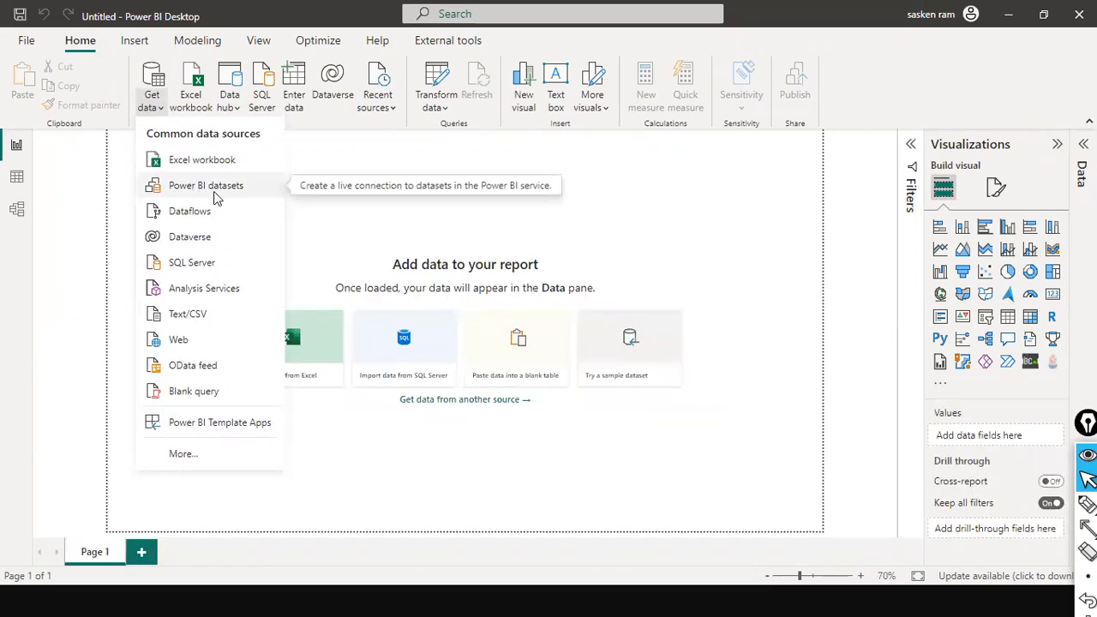
pyautogui.click(215, 191)
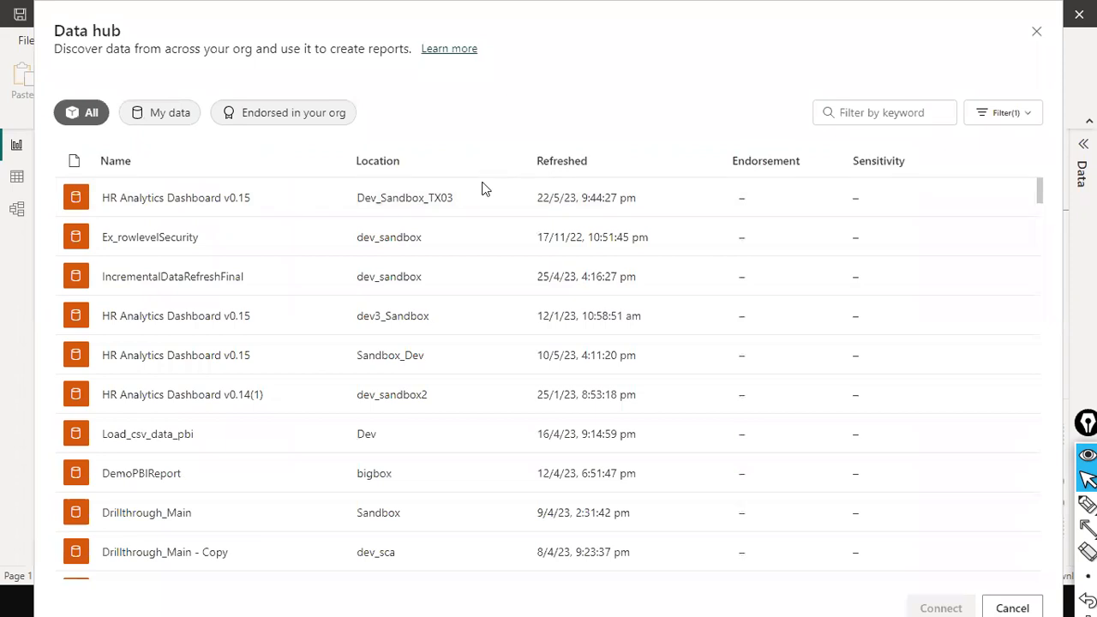
pyautogui.hotkey('ctrl', 'shift', 'a')
pyautogui.moveTo(465, 103); pyautogui.dragTo(433, 187)
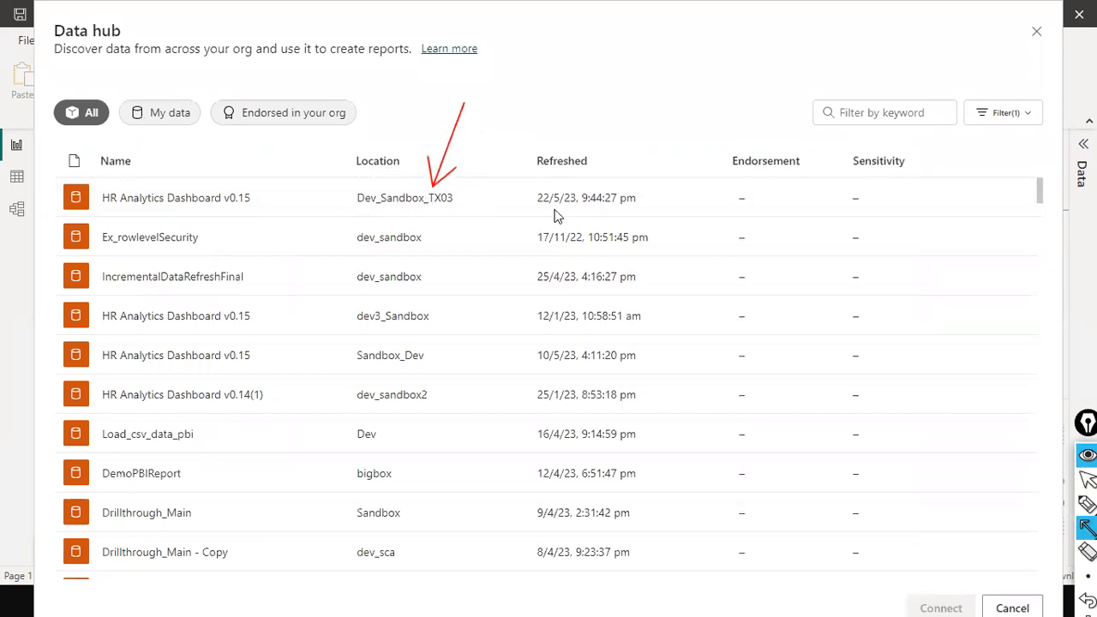
pyautogui.moveTo(690, 133)
pyautogui.mouseDown()
pyautogui.moveTo(614, 210)
pyautogui.moveTo(614, 182)
pyautogui.mouseUp()
pyautogui.moveTo(58, 174); pyautogui.dragTo(67, 187)
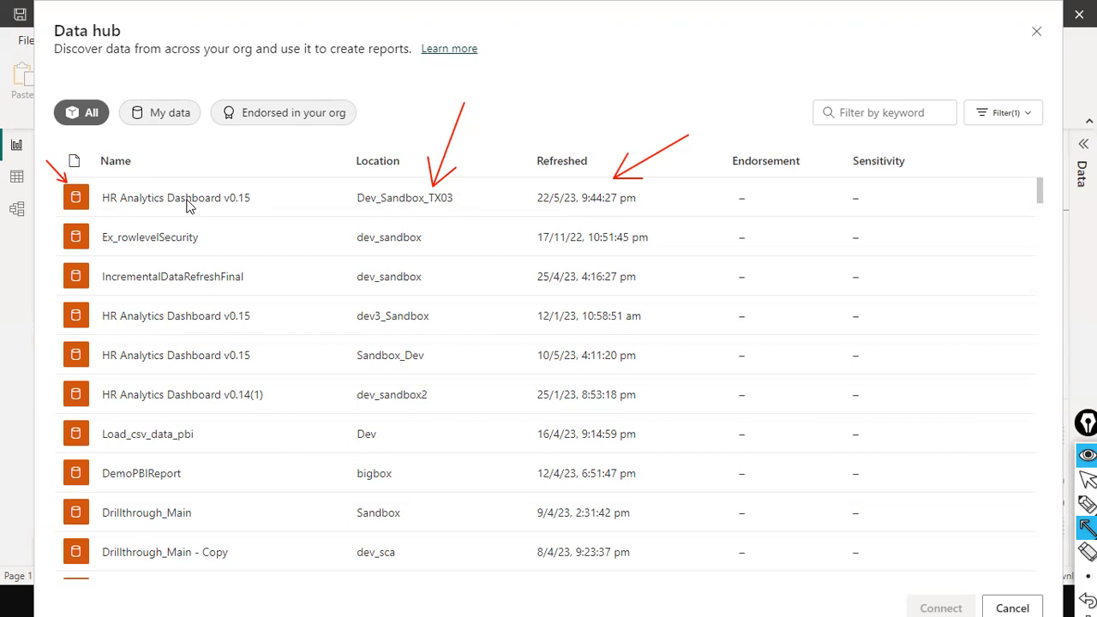
# Step: Connect the report to the HR Analytics Dashboard v0.15 dataset in Dev_Sandbox_TX03 and point an arrow at the Data pane
pyautogui.hotkey('ctrl', 'shift', '2')
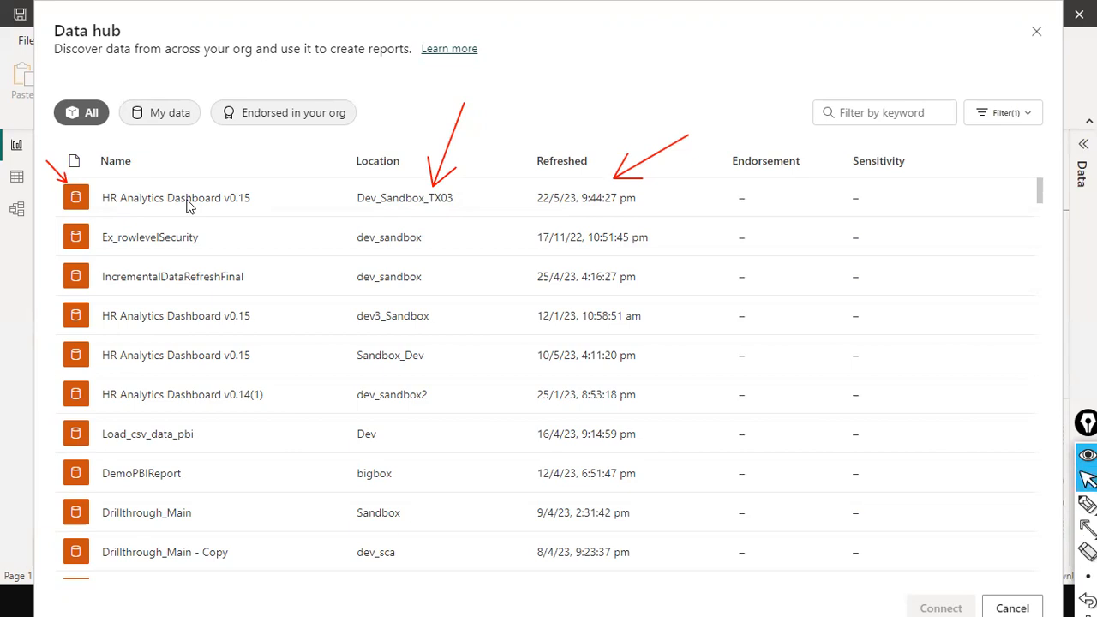
pyautogui.doubleClick(143, 206)
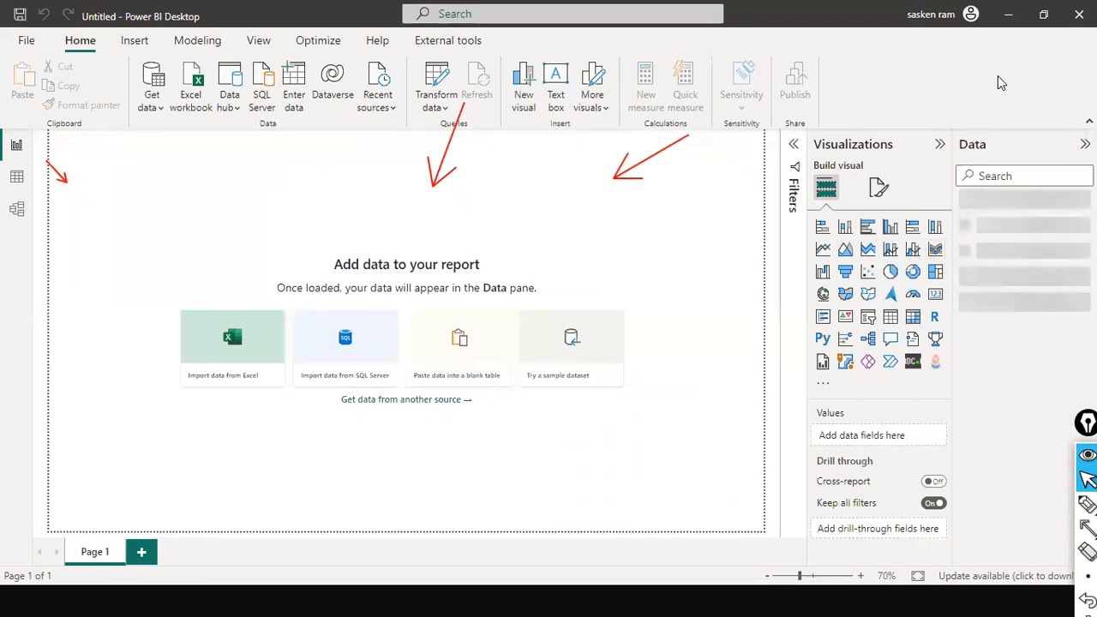
pyautogui.hotkey('ctrl', 'shift', '4')
pyautogui.moveTo(994, 47); pyautogui.dragTo(984, 116)
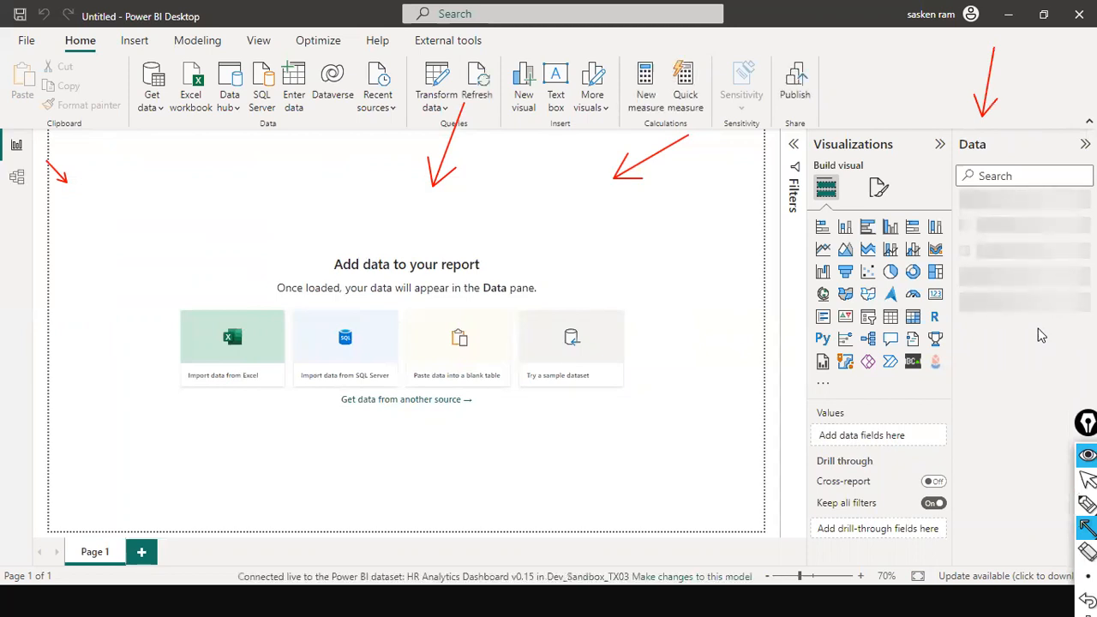
# Step: Compare the table list of the original HR Analytics Dashboard v0.15 file with the tables in the new untitled report
pyautogui.hotkey('alt', 'Tab')
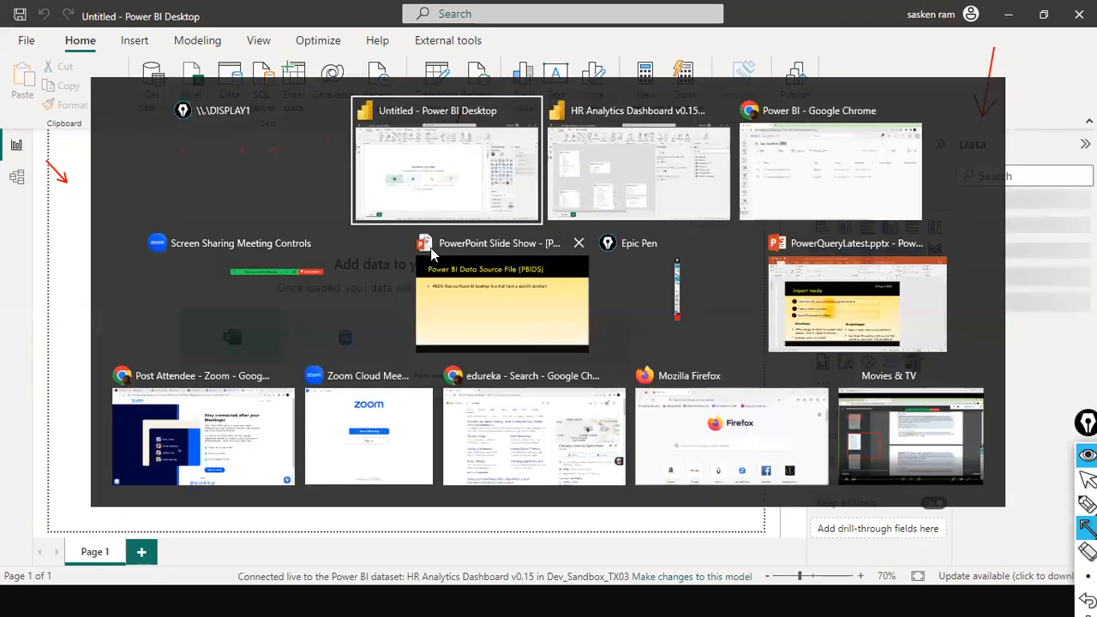
pyautogui.click(607, 165)
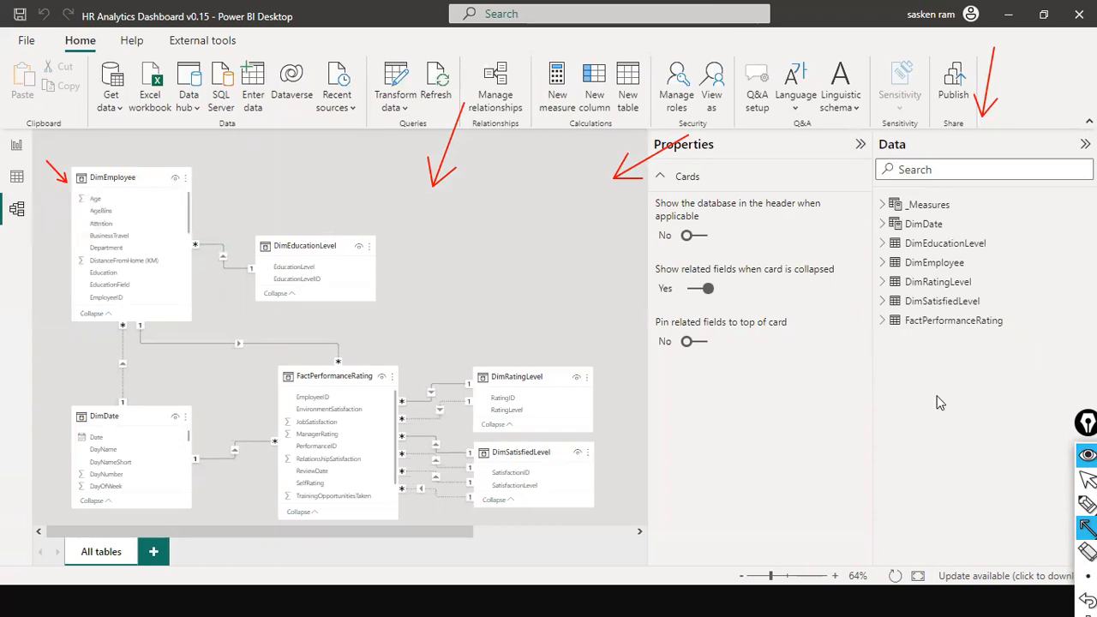
pyautogui.hotkey('alt', 'Tab')
pyautogui.hotkey('alt', 'Tab')
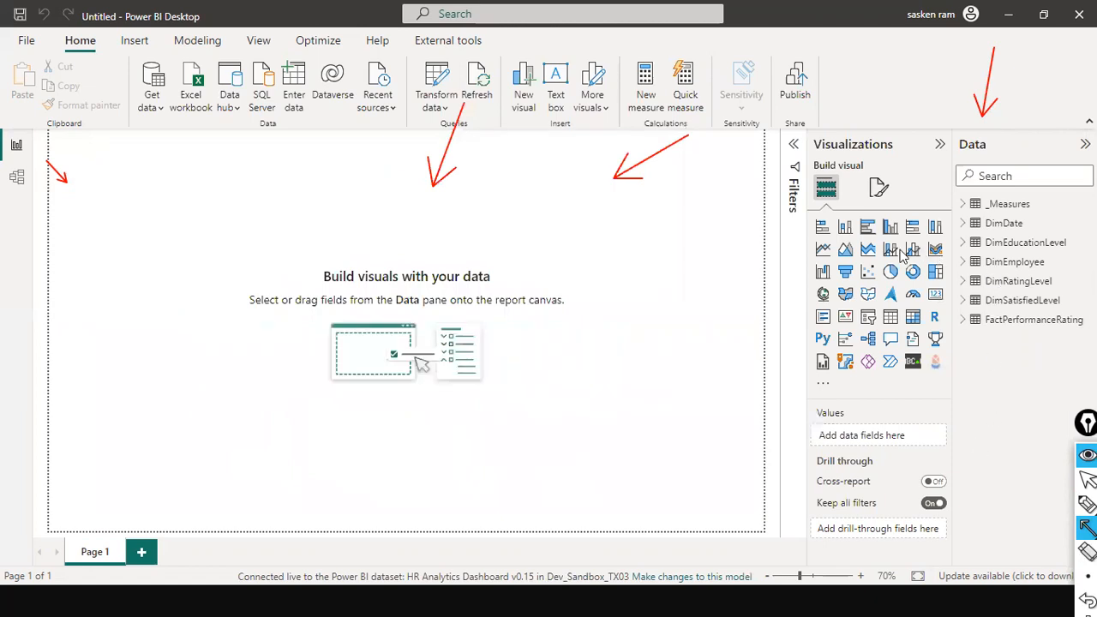
# Step: Switch to Google Chrome to review the published dataset, and check the untitled report's views against the original file's
pyautogui.hotkey('alt', 'Tab')
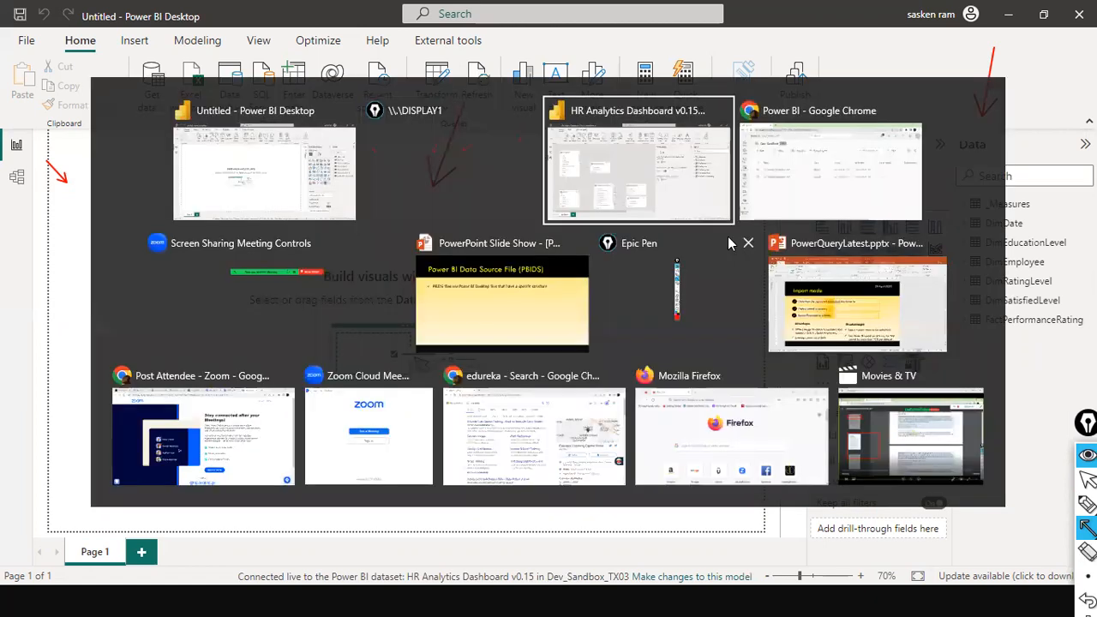
pyautogui.press('Tab')
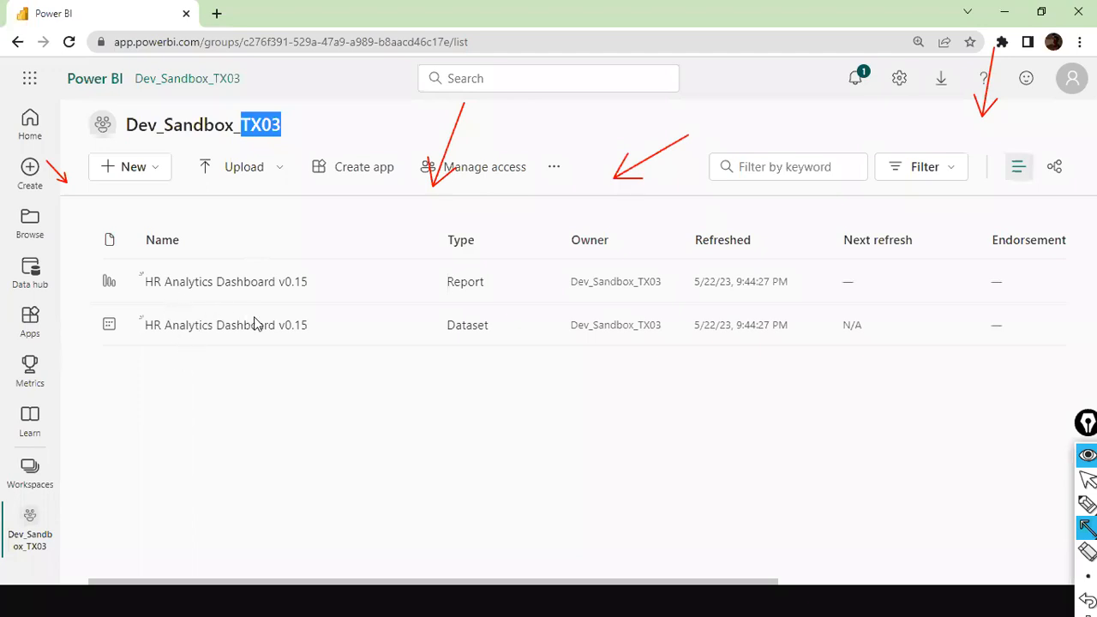
pyautogui.click(202, 446)
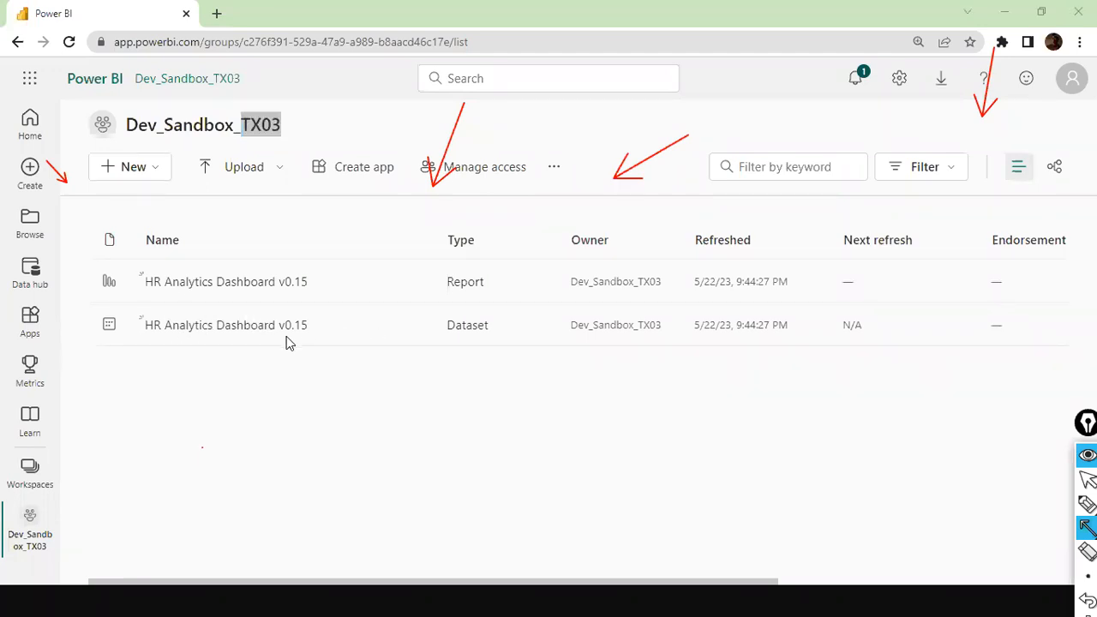
pyautogui.hotkey('alt', 'Tab')
pyautogui.hotkey('alt', 'Tab')
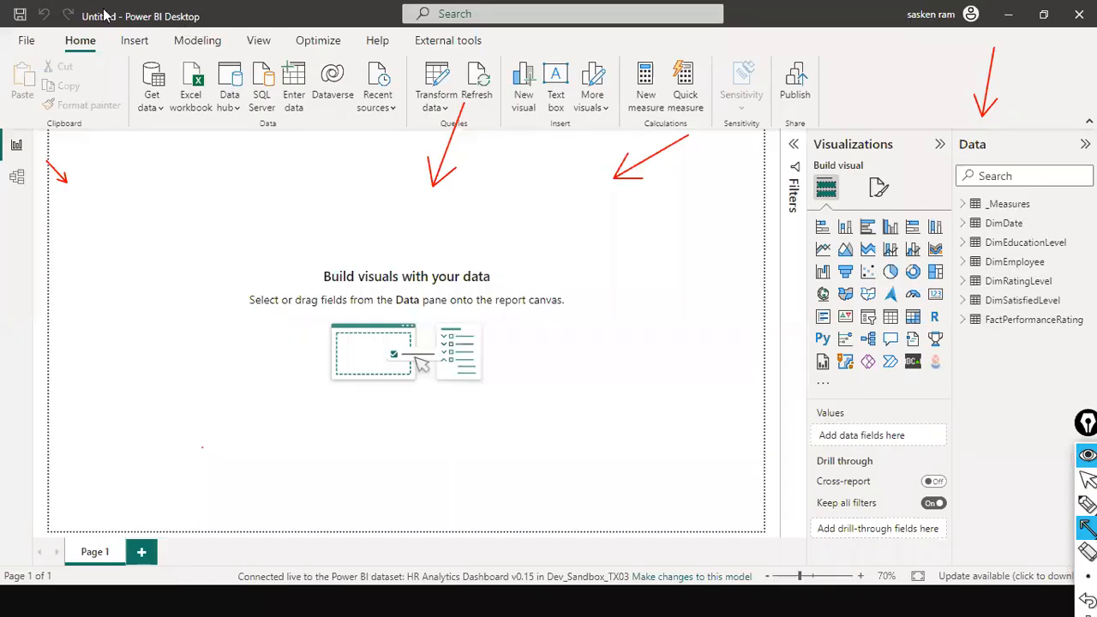
pyautogui.hotkey('alt', 'Tab')
pyautogui.hotkey('alt', 'Tab')
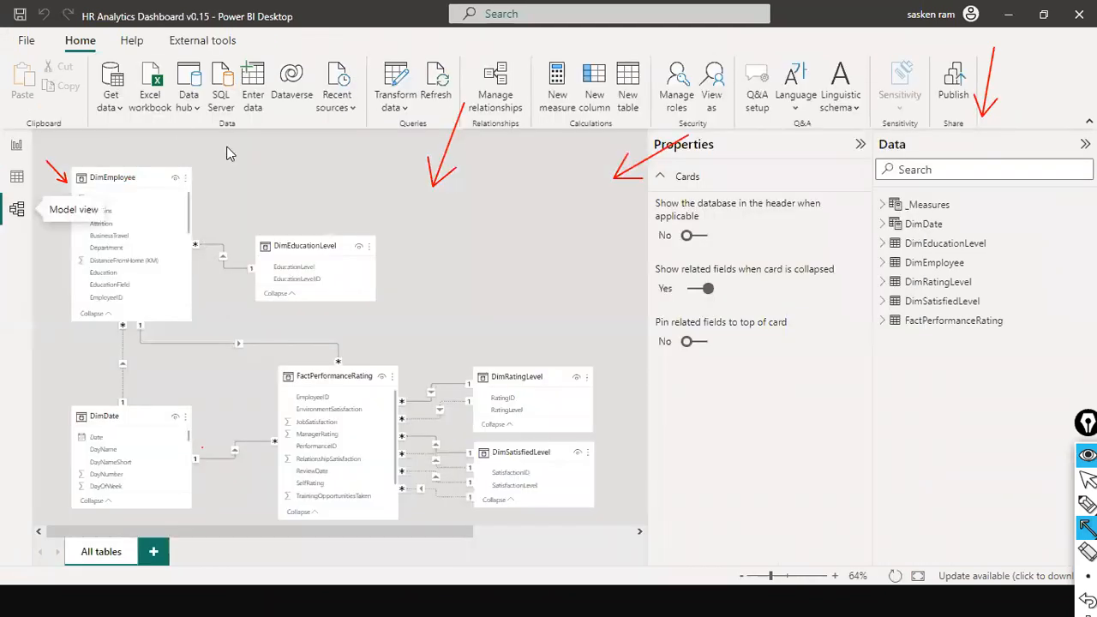
pyautogui.hotkey('alt', 'Tab')
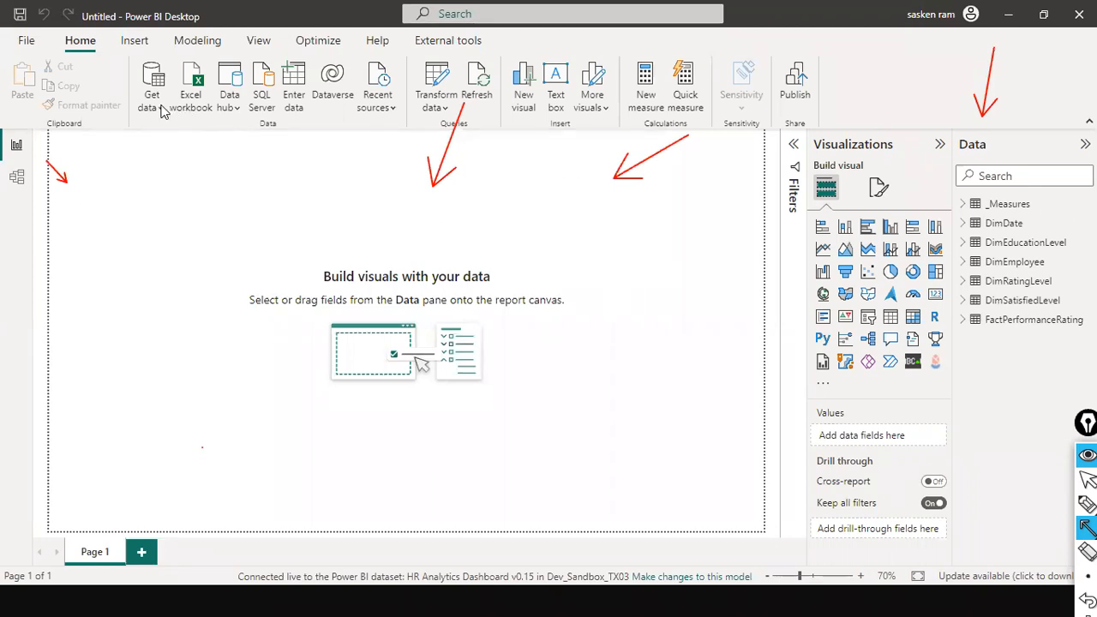
# Step: Try to add another Power BI dataset as a source to the live-connected report
pyautogui.hotkey('ctrl', 'shift', '2')
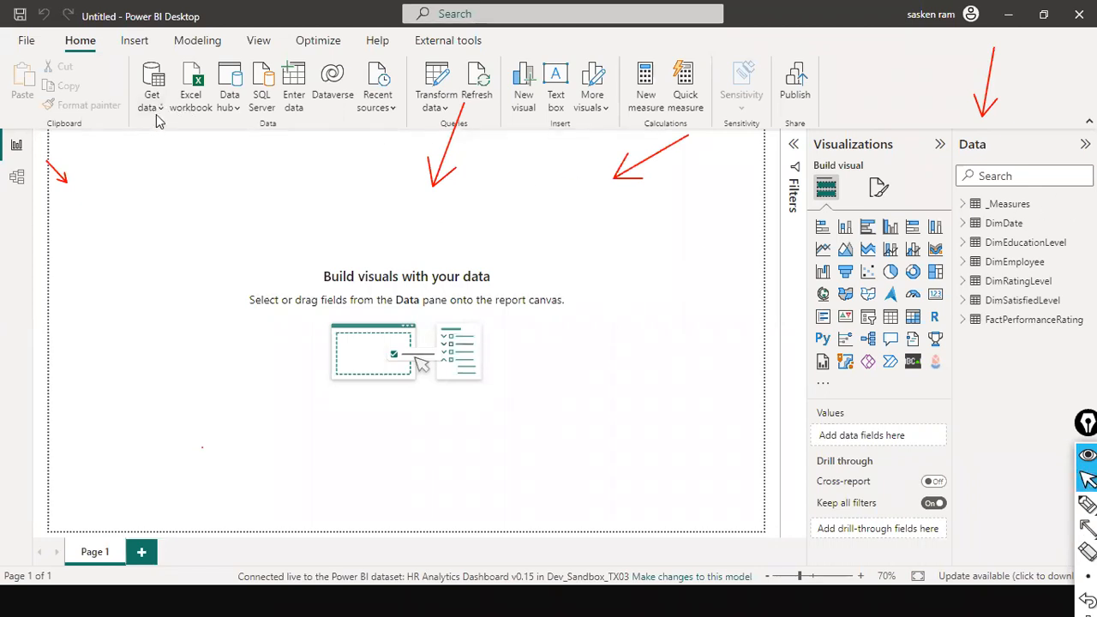
pyautogui.click(157, 121)
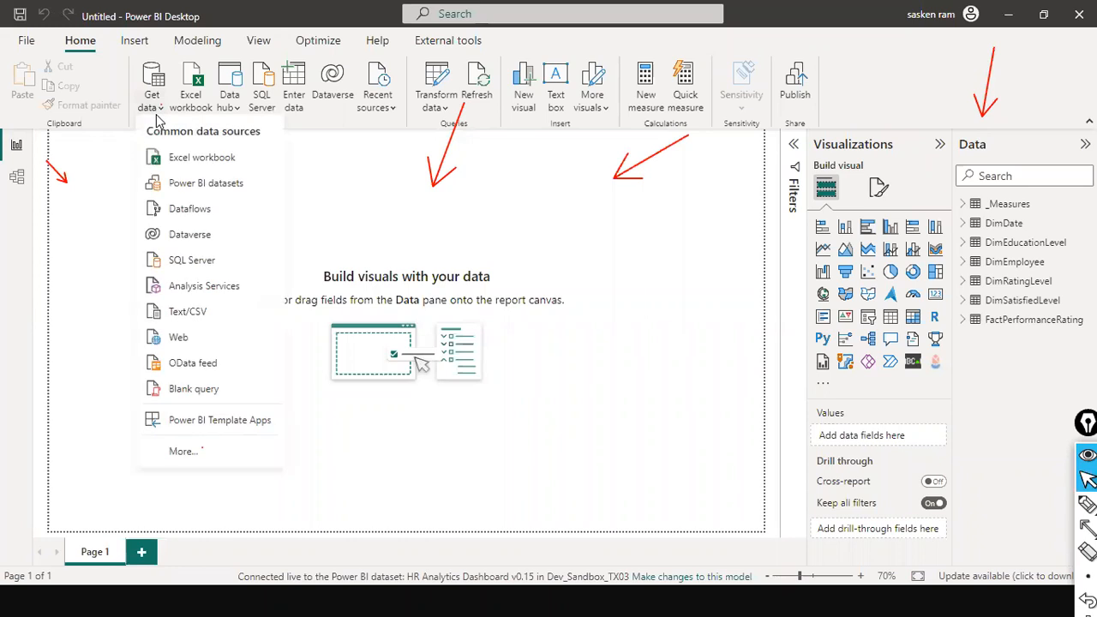
pyautogui.click(189, 188)
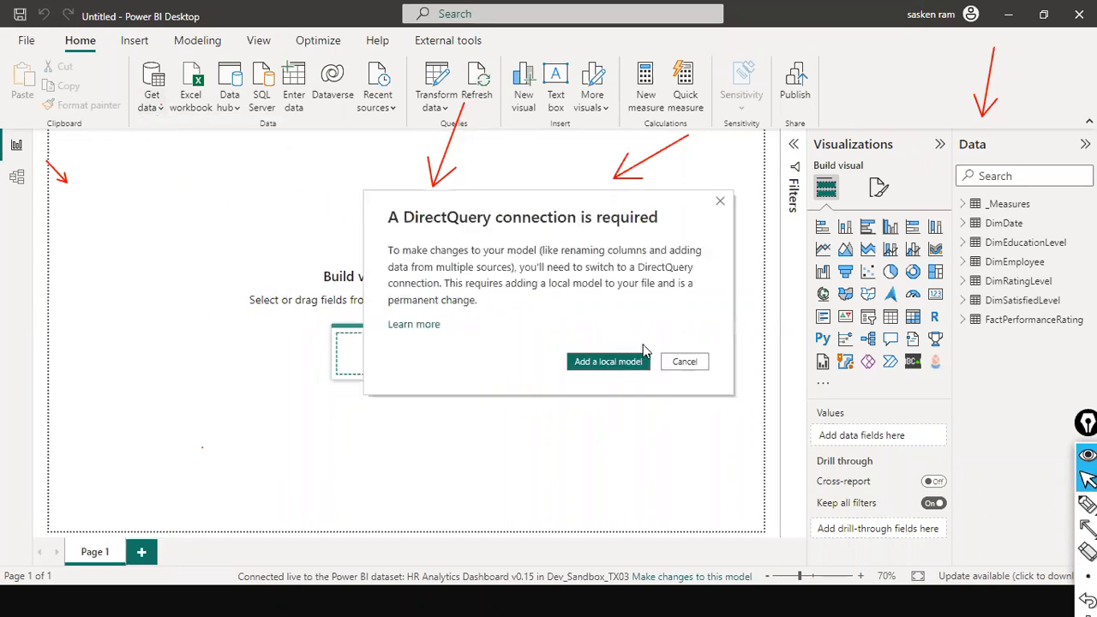
pyautogui.click(682, 364)
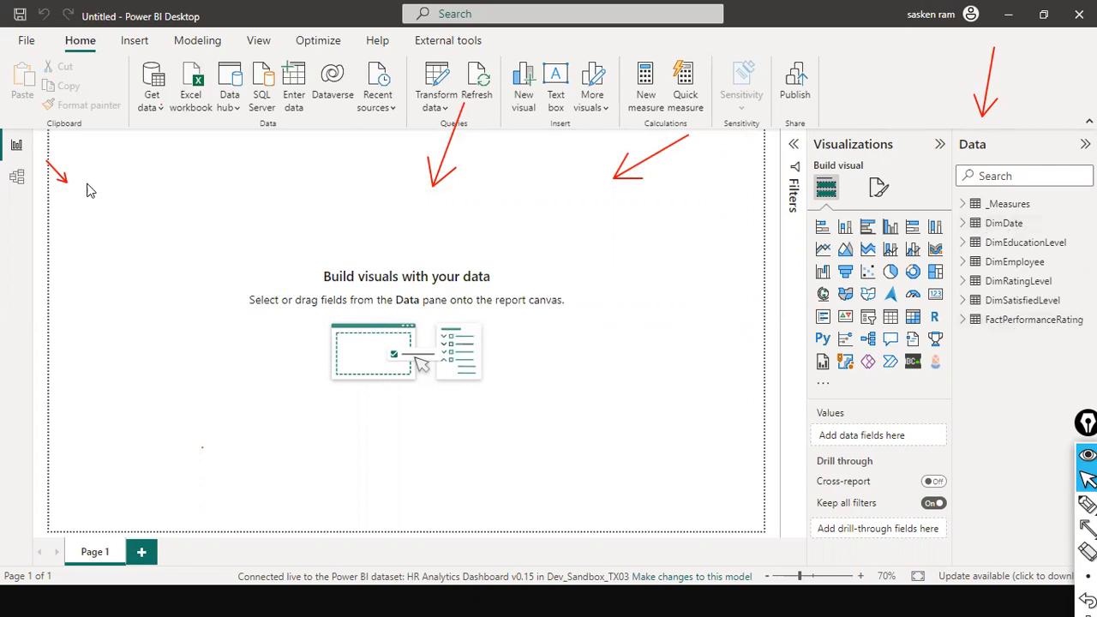
# Step: Examine the live-connected dataset's table relationships in the model view, including DimDate, DimRatingLevel, FactPerformanceRating and DimSatisfiedLevel
pyautogui.click(17, 177)
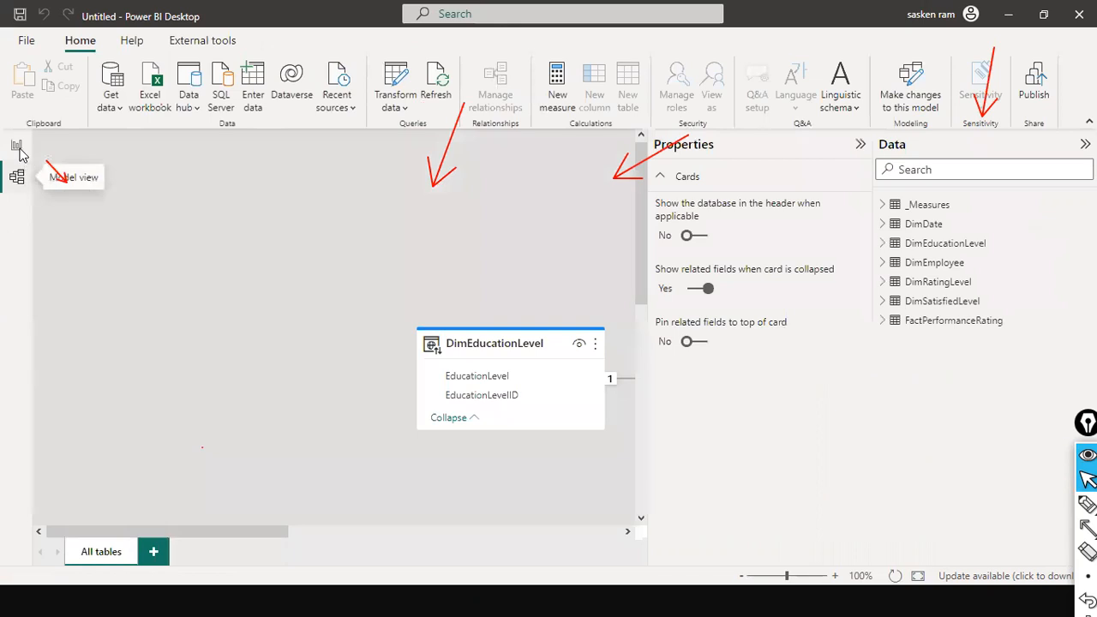
pyautogui.click(17, 146)
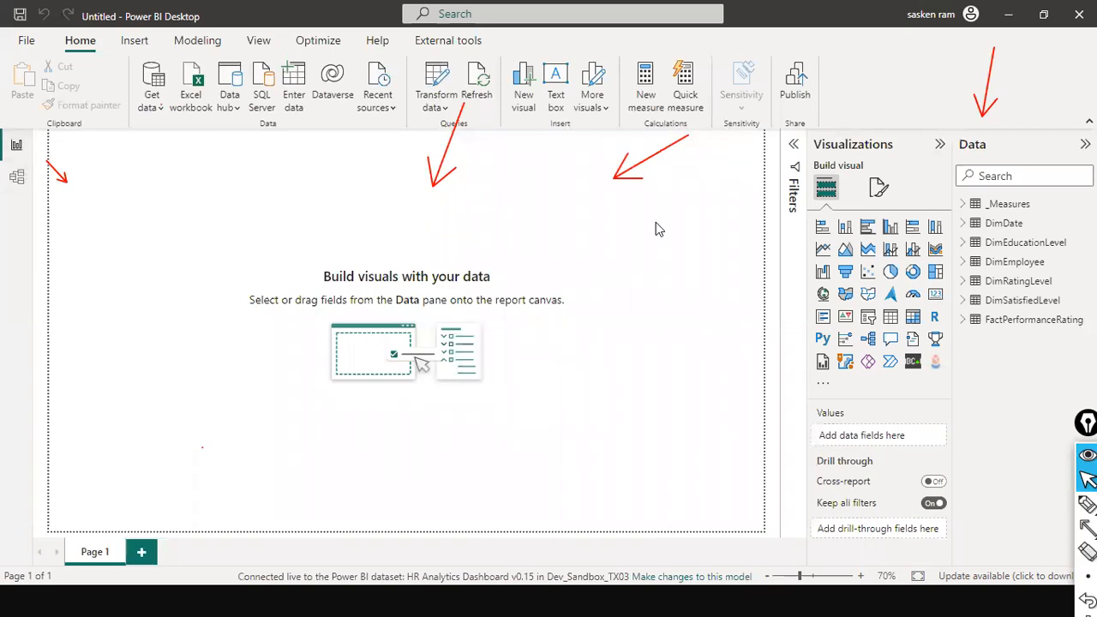
pyautogui.click(17, 177)
pyautogui.moveTo(218, 527); pyautogui.dragTo(603, 547)
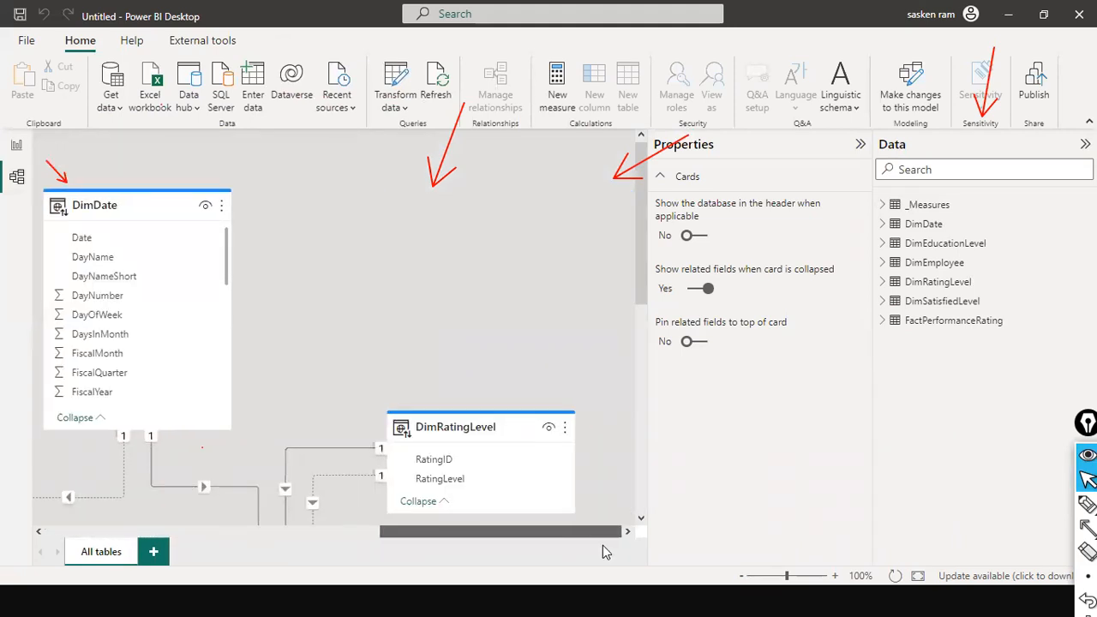
pyautogui.scroll(-1, 577, 394)
pyautogui.scroll(-5, 577, 397)
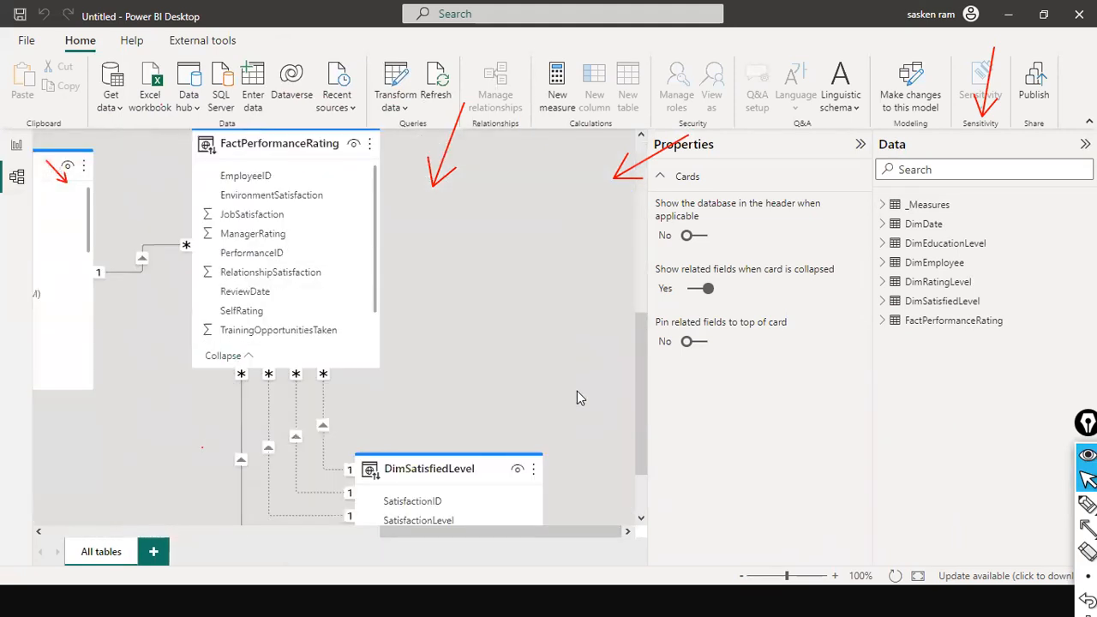
pyautogui.scroll(-2, 577, 397)
pyautogui.scroll(8, 577, 391)
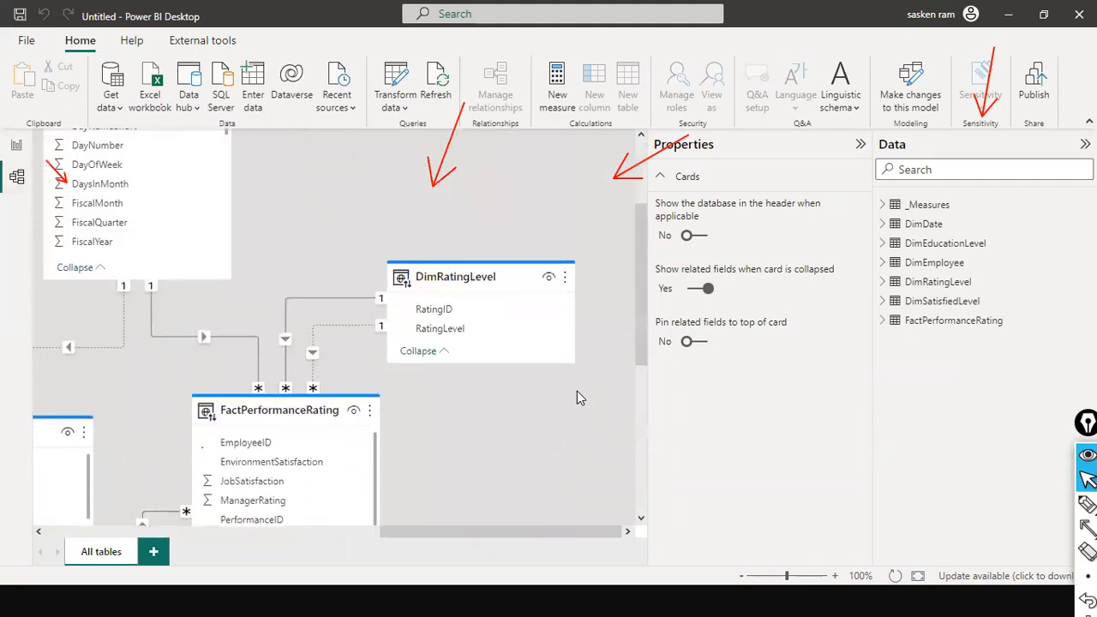
# Step: Collapse the model properties to widen the diagram, and examine the DimDate, DimRatingLevel and DimEducationLevel tables
pyautogui.click(859, 147)
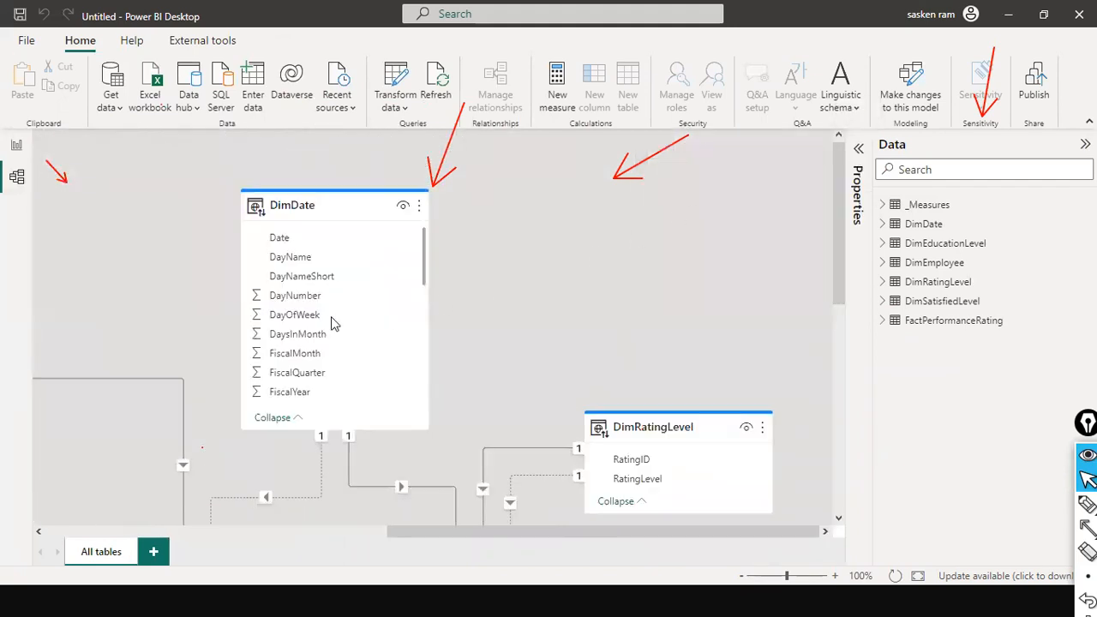
pyautogui.moveTo(426, 534); pyautogui.dragTo(228, 513)
pyautogui.scroll(5, 257, 386)
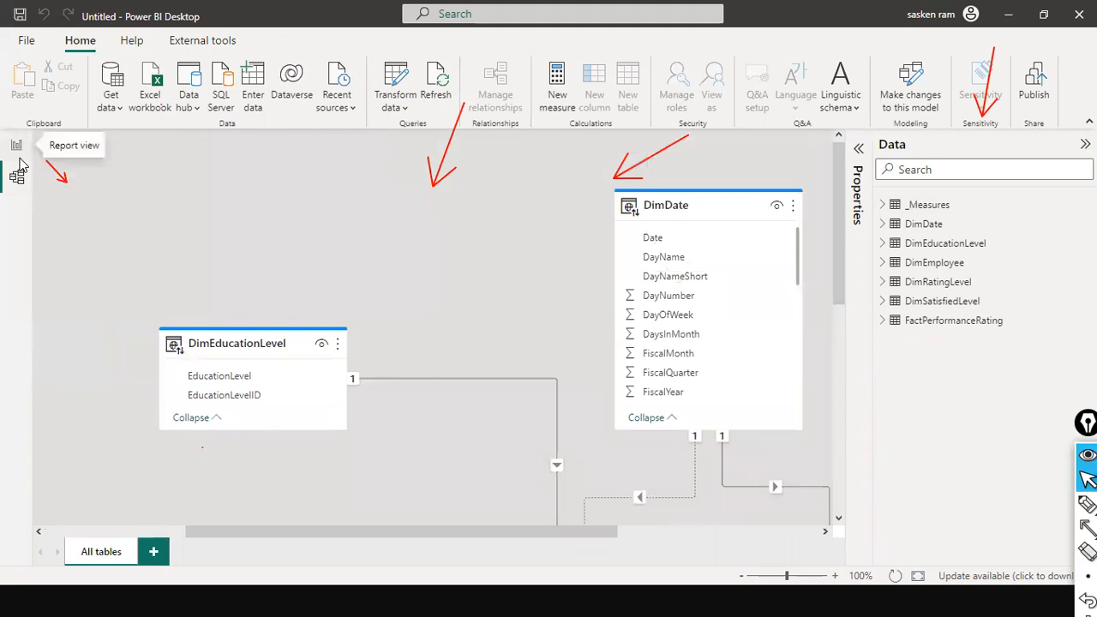
# Step: Review the DimDate table's rows in the original HR Analytics Dashboard v0.15 file, and return to the untitled report
pyautogui.hotkey('alt', 'Tab')
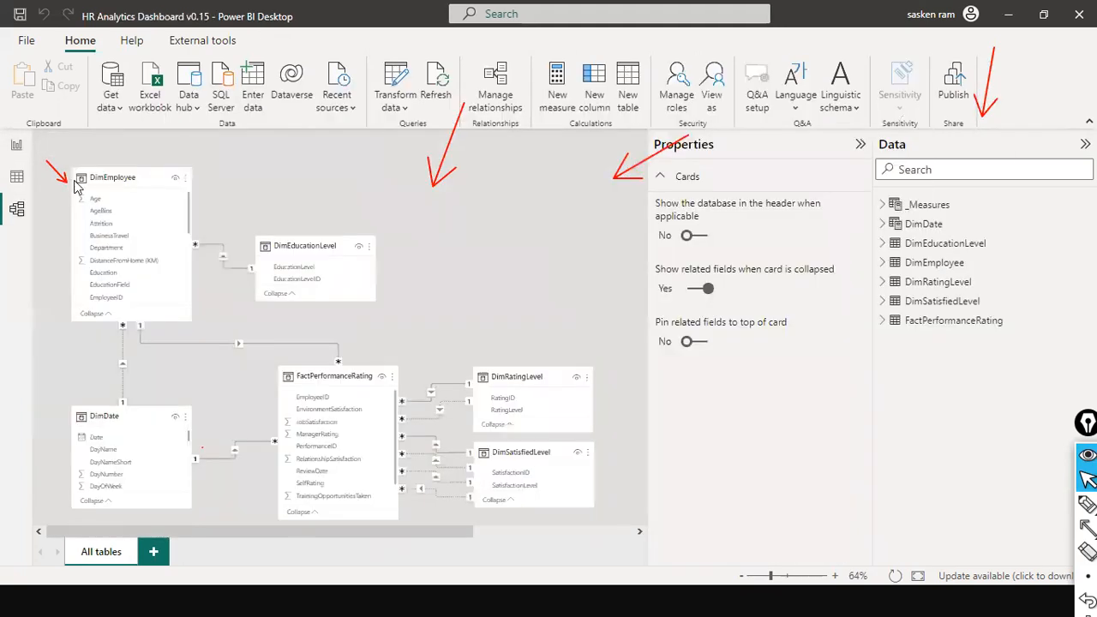
pyautogui.click(17, 178)
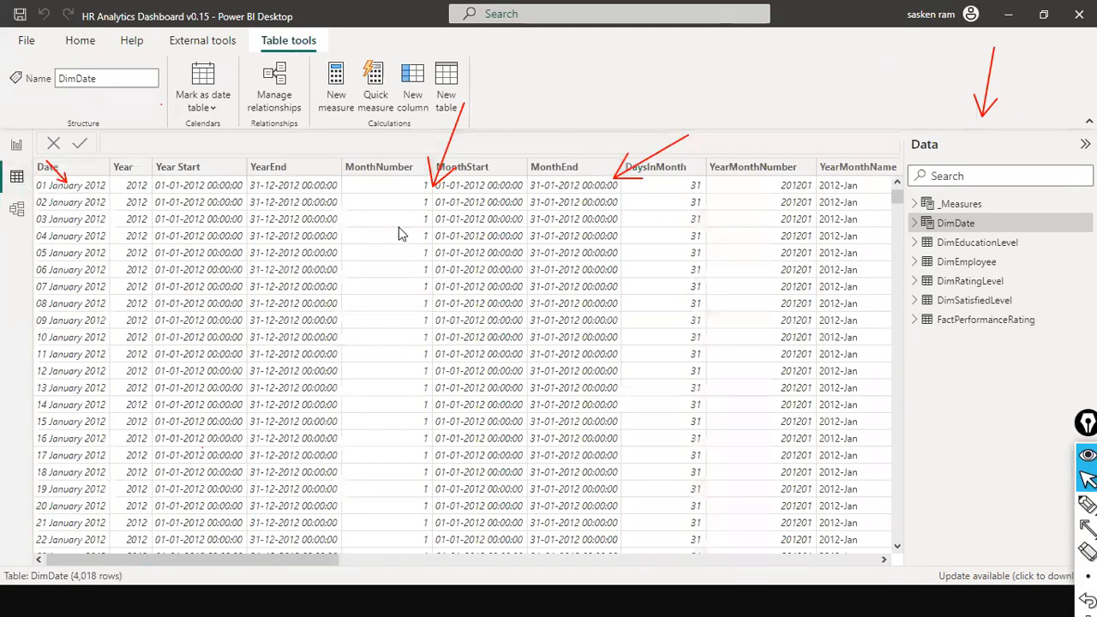
pyautogui.hotkey('alt', 'Tab')
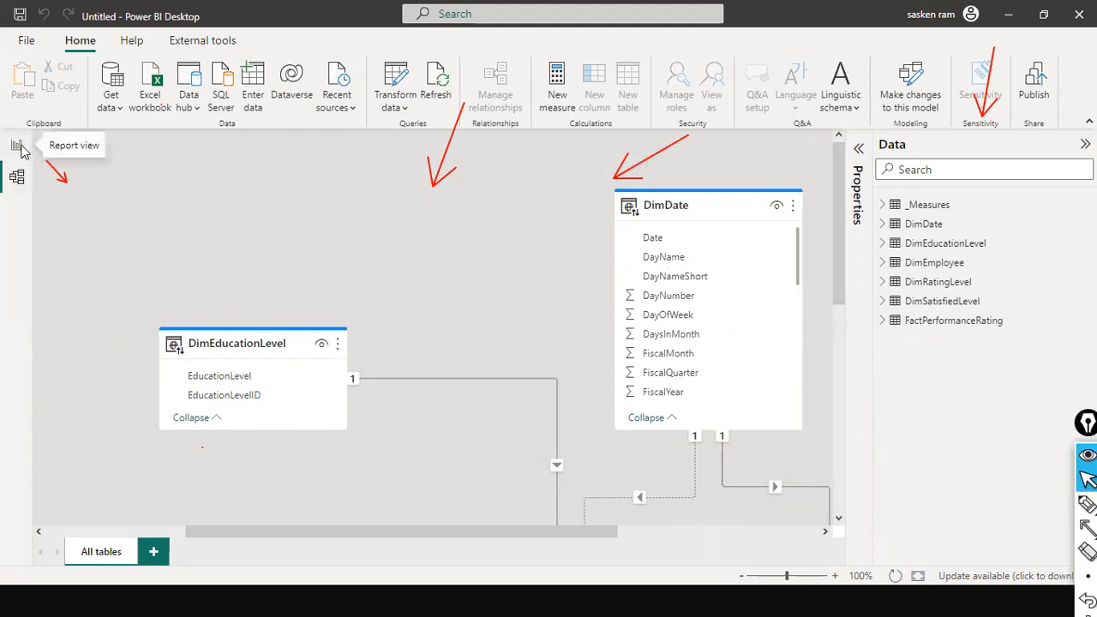
# Step: Clear the on-screen annotations and examine how DimEmployee, FactPerformanceRating and DimSatisfiedLevel are related in the live-connected model
pyautogui.moveTo(406, 531); pyautogui.dragTo(643, 533)
pyautogui.scroll(-5, 725, 391)
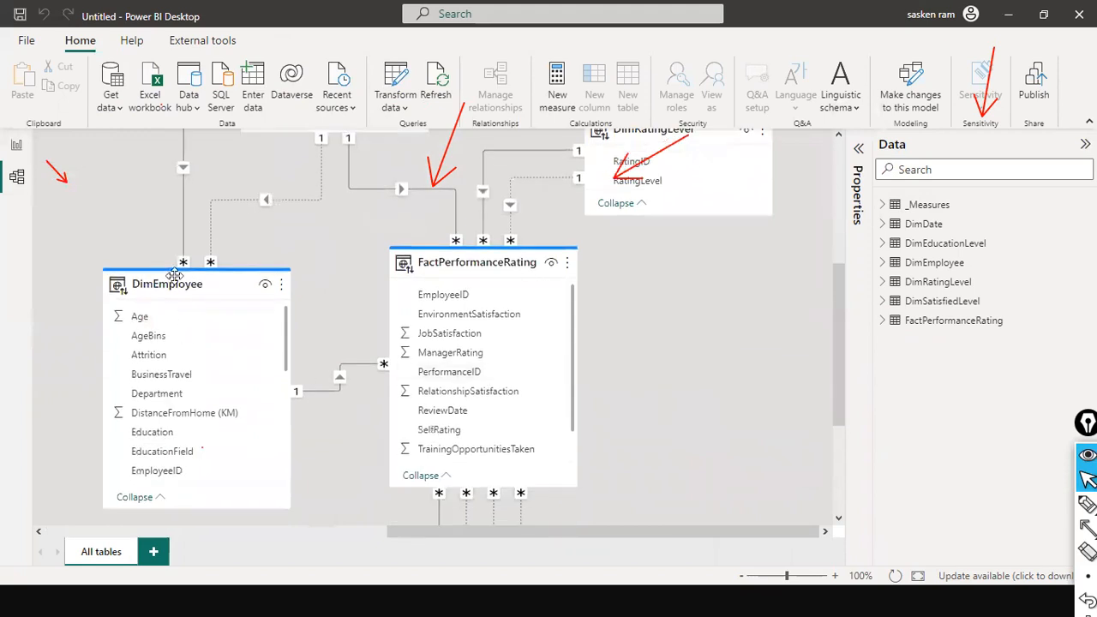
pyautogui.scroll(-6, 480, 306)
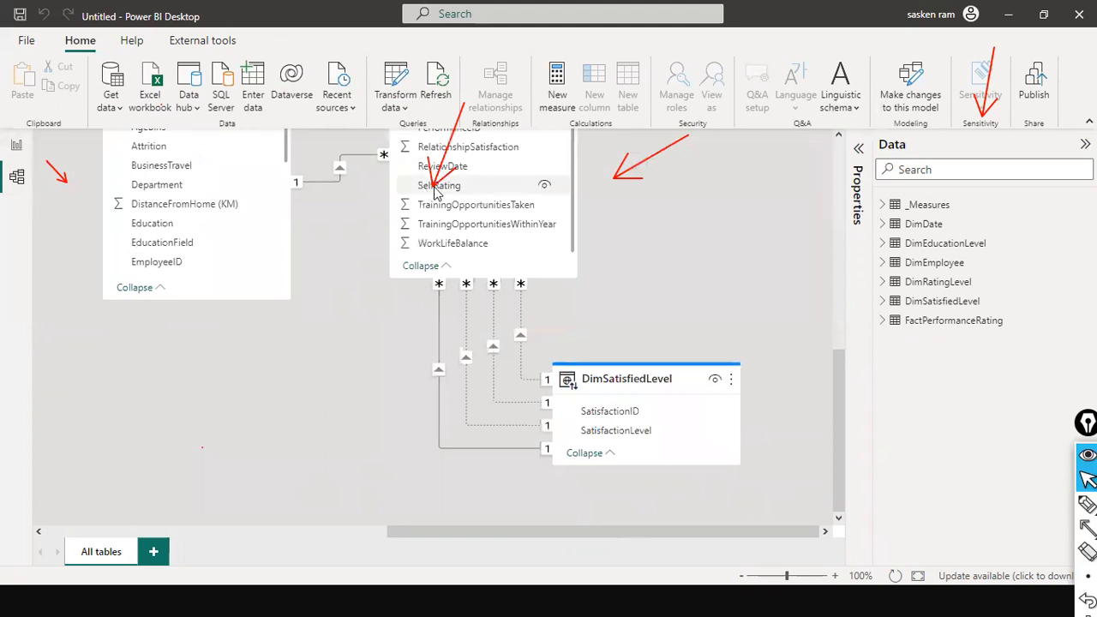
pyautogui.scroll(3, 523, 282)
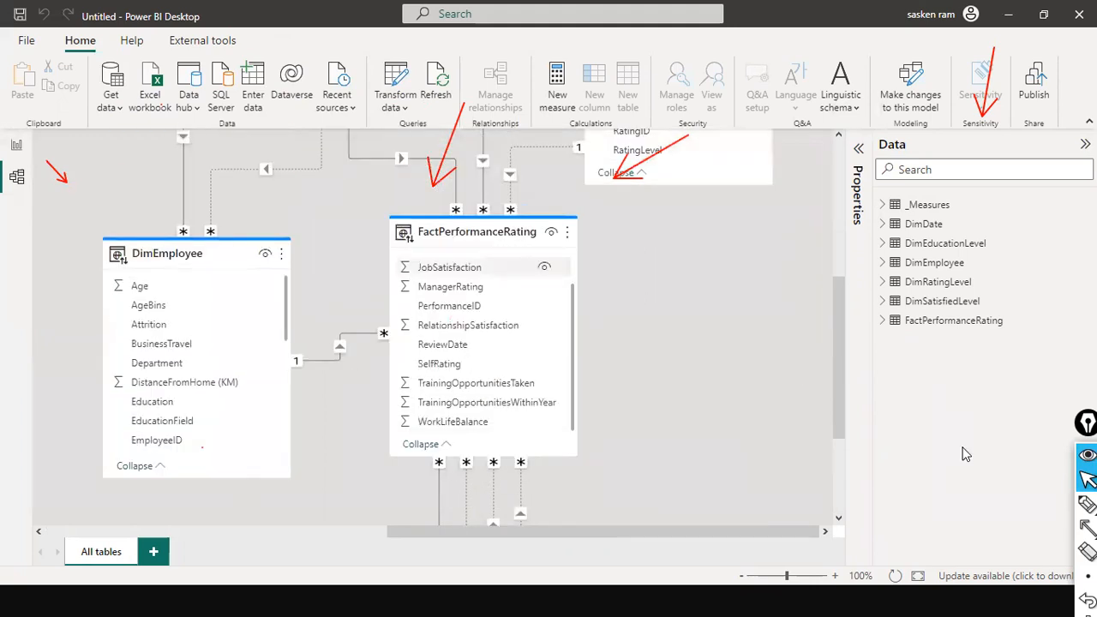
pyautogui.hotkey('ctrl', 'shift', '7')
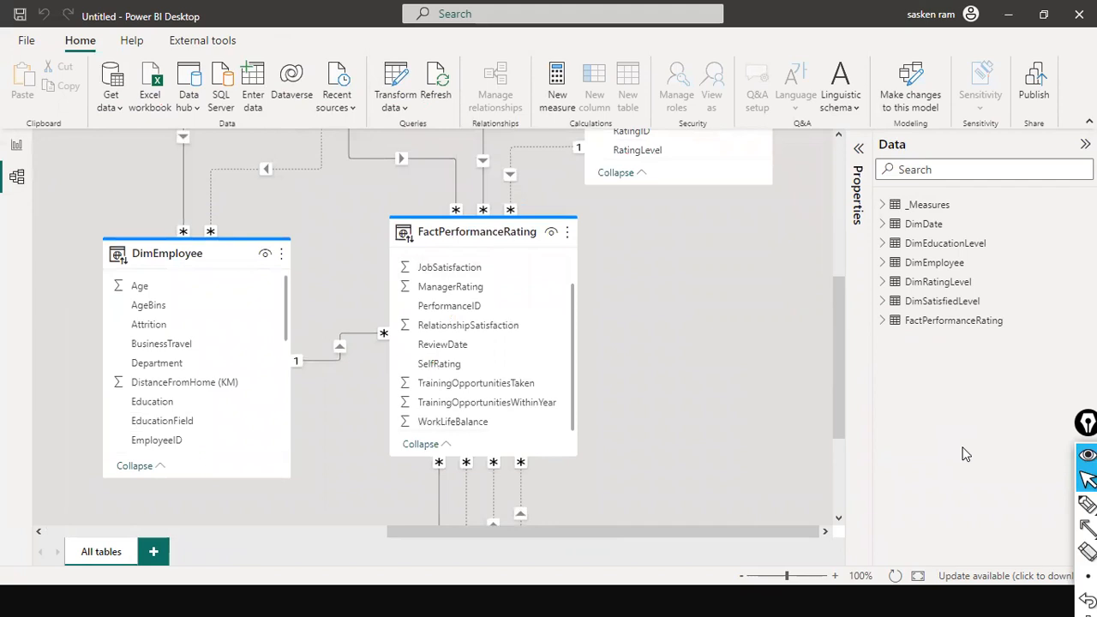
pyautogui.scroll(-3, 626, 386)
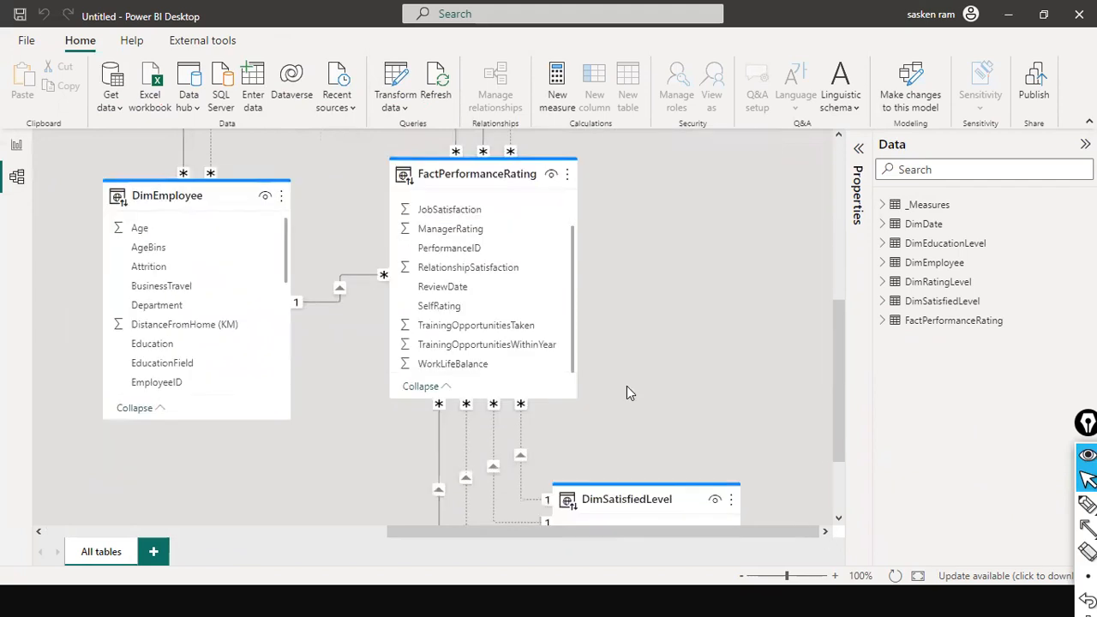
pyautogui.scroll(5, 643, 311)
pyautogui.scroll(3, 643, 310)
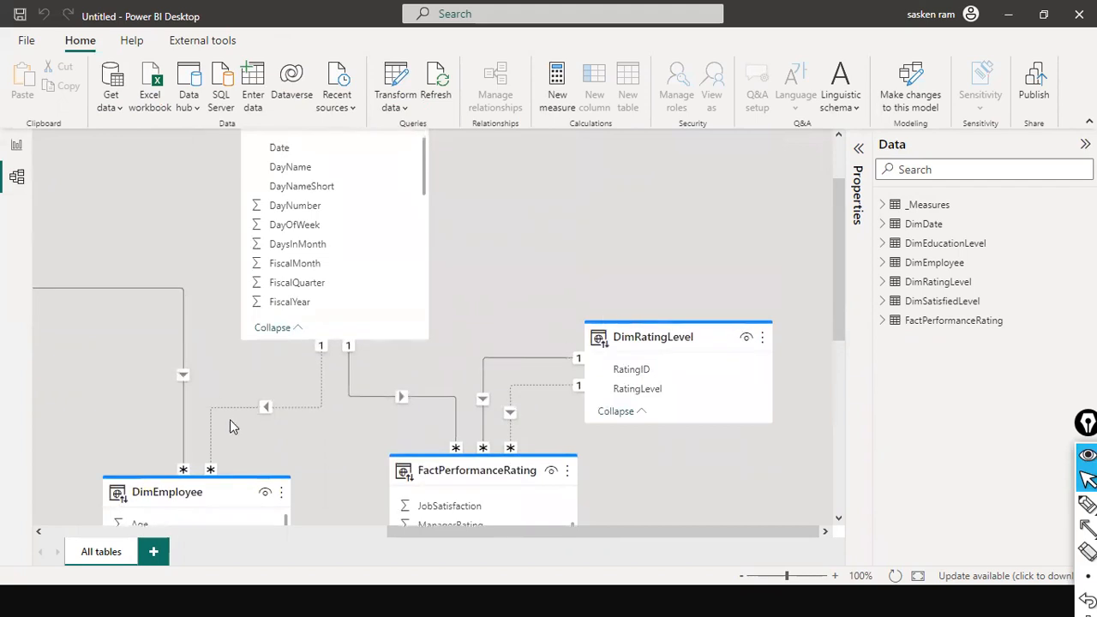
# Step: Examine the _Measures and DimEducationLevel tables and trace the relationships through DimEmployee, DimDate and FactPerformanceRating to DimSatisfiedLevel
pyautogui.click(292, 535)
pyautogui.moveTo(330, 535); pyautogui.dragTo(328, 432)
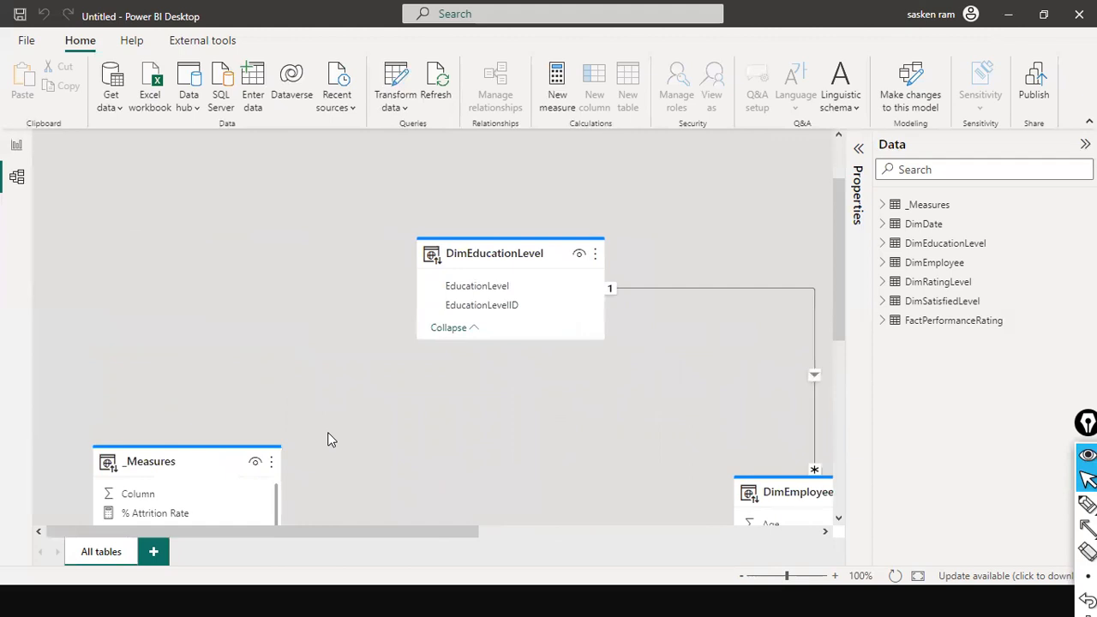
pyautogui.scroll(-3, 328, 432)
pyautogui.moveTo(394, 533); pyautogui.dragTo(597, 548)
pyautogui.scroll(-2, 539, 459)
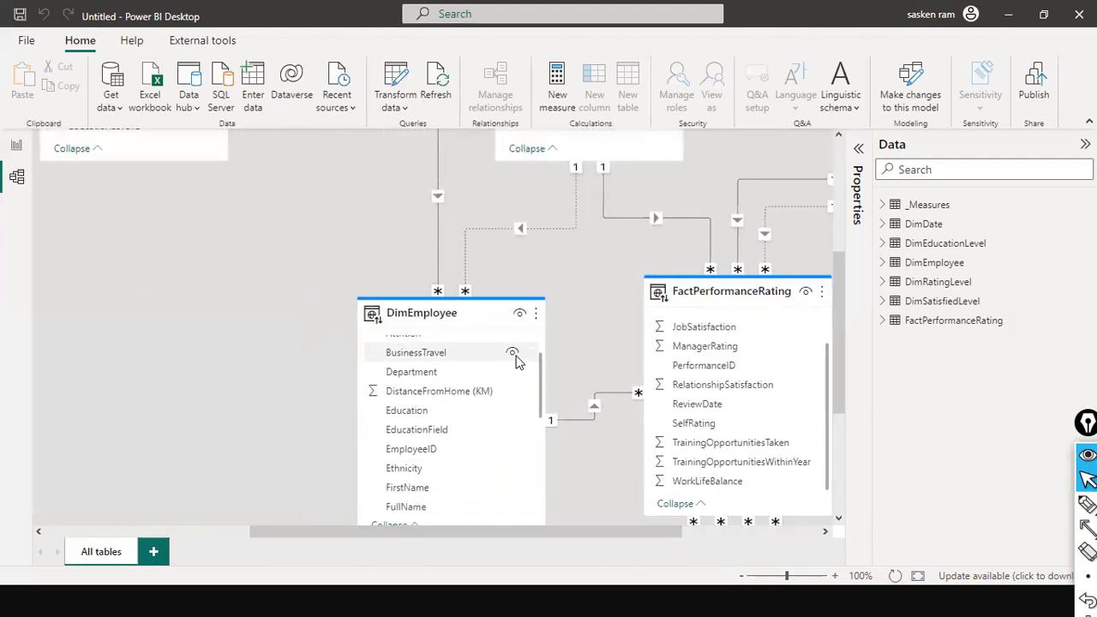
pyautogui.scroll(2, 191, 300)
pyautogui.scroll(3, 192, 294)
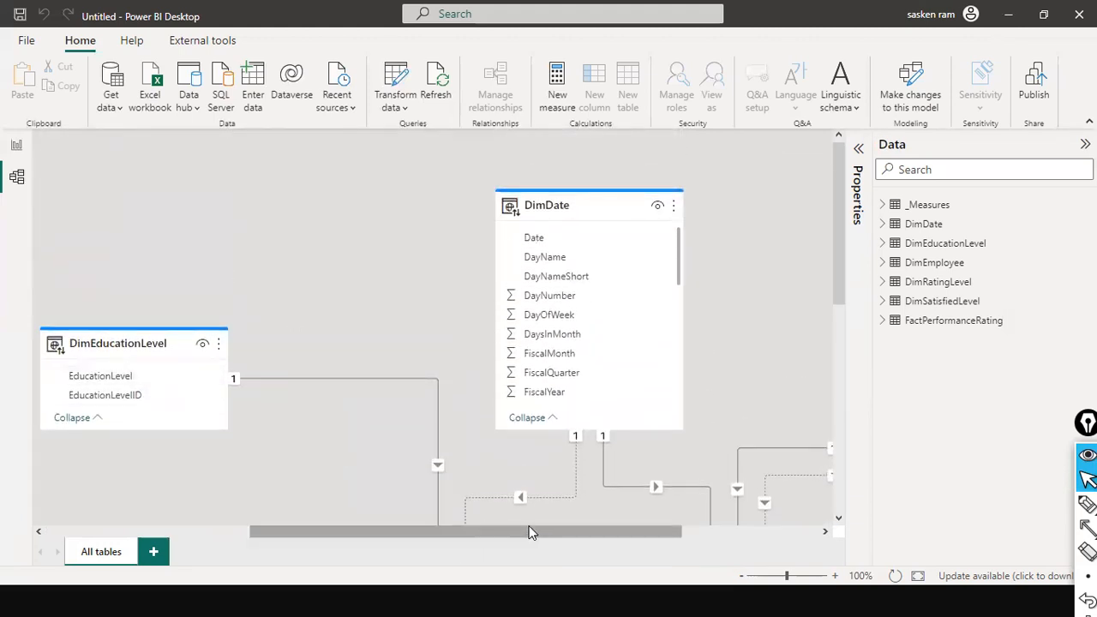
pyautogui.moveTo(532, 532); pyautogui.dragTo(672, 531)
pyautogui.scroll(-4, 637, 268)
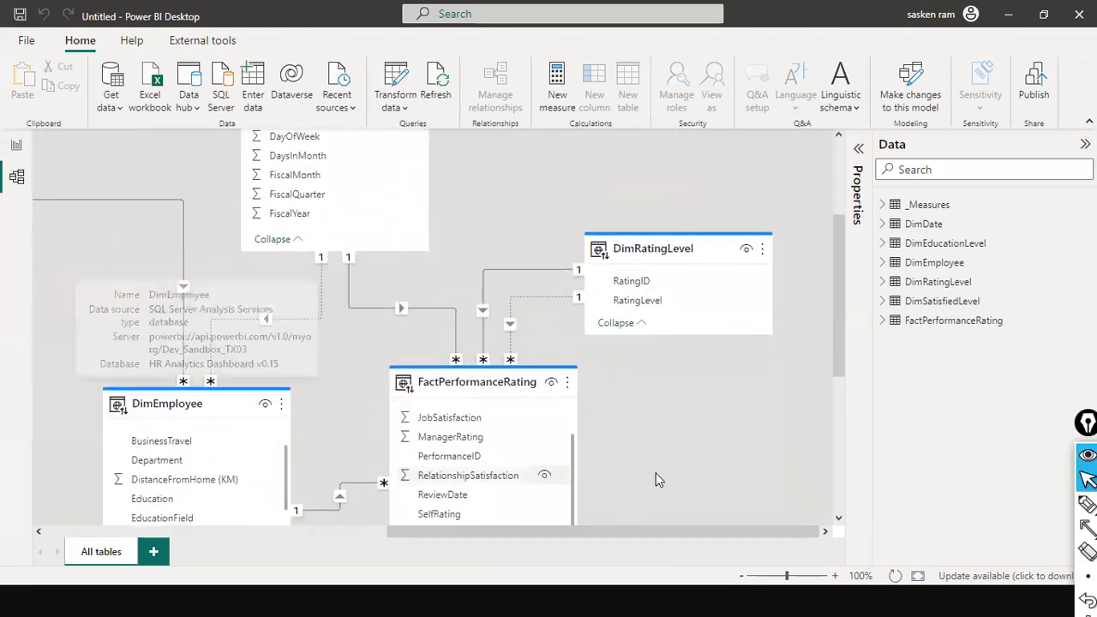
pyautogui.scroll(-6, 657, 478)
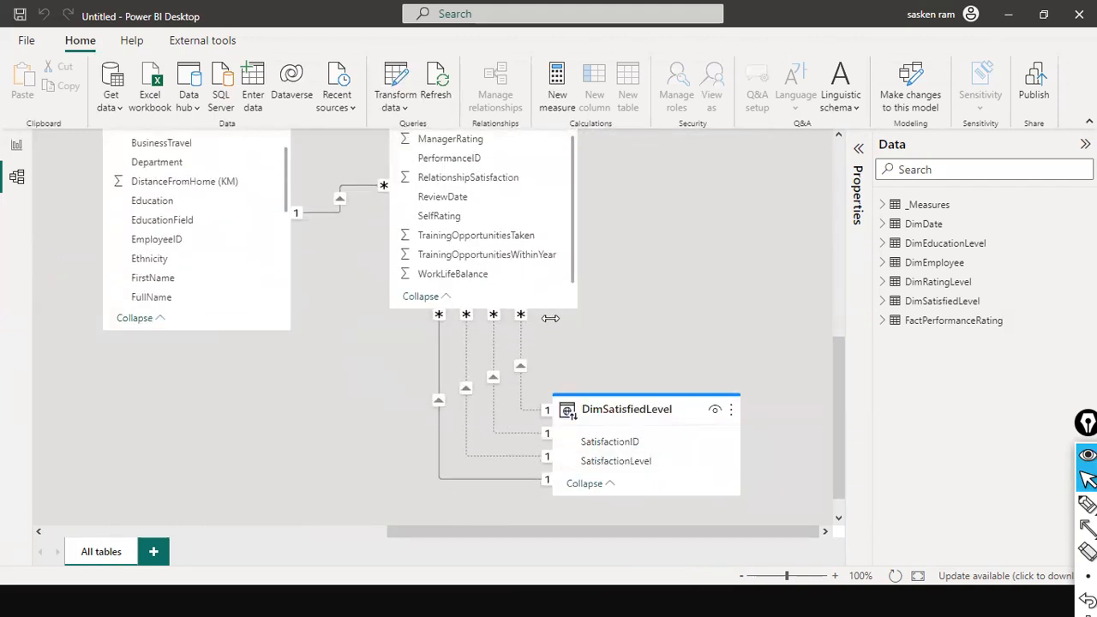
pyautogui.scroll(10, 577, 339)
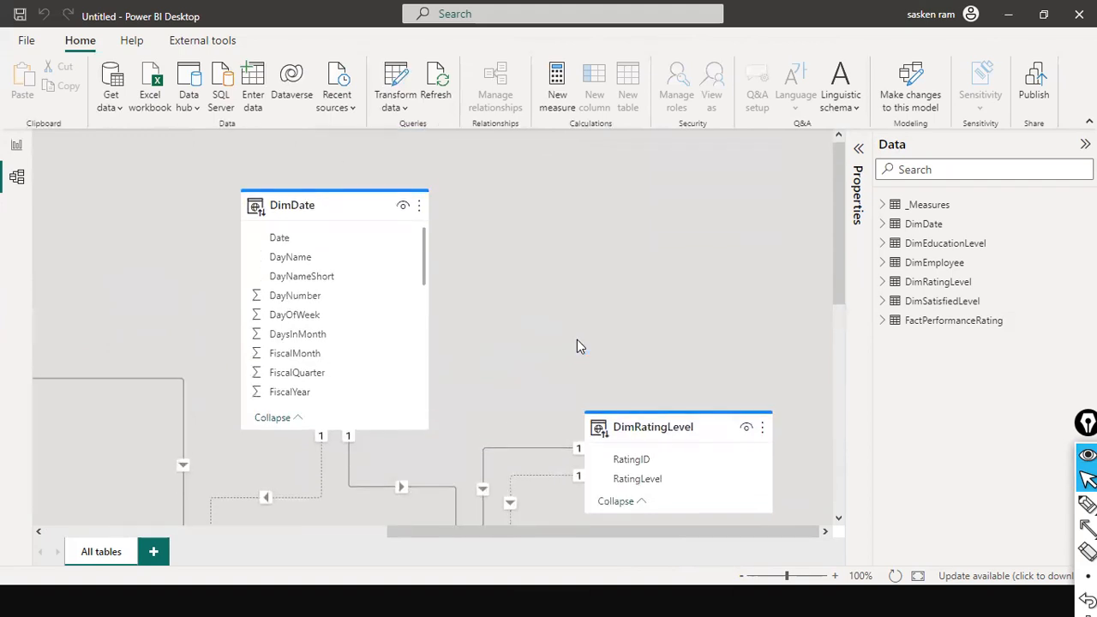
# Step: Place an empty clustered column chart on Page 1 of the untitled report and size it
pyautogui.click(17, 147)
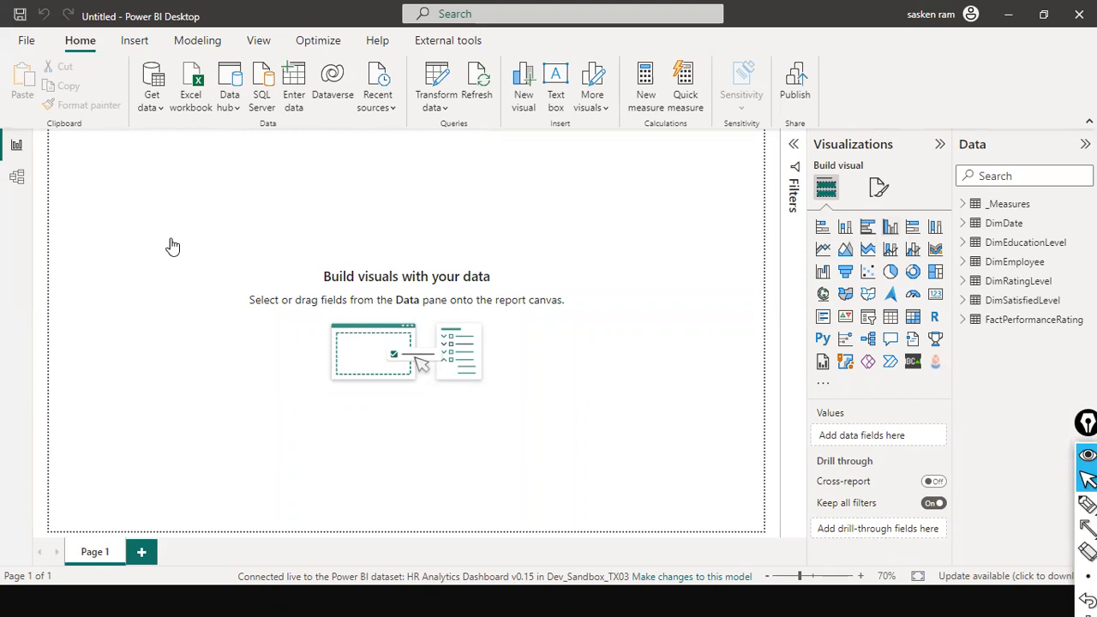
pyautogui.moveTo(120, 157); pyautogui.dragTo(193, 234)
pyautogui.moveTo(243, 281); pyautogui.dragTo(338, 275)
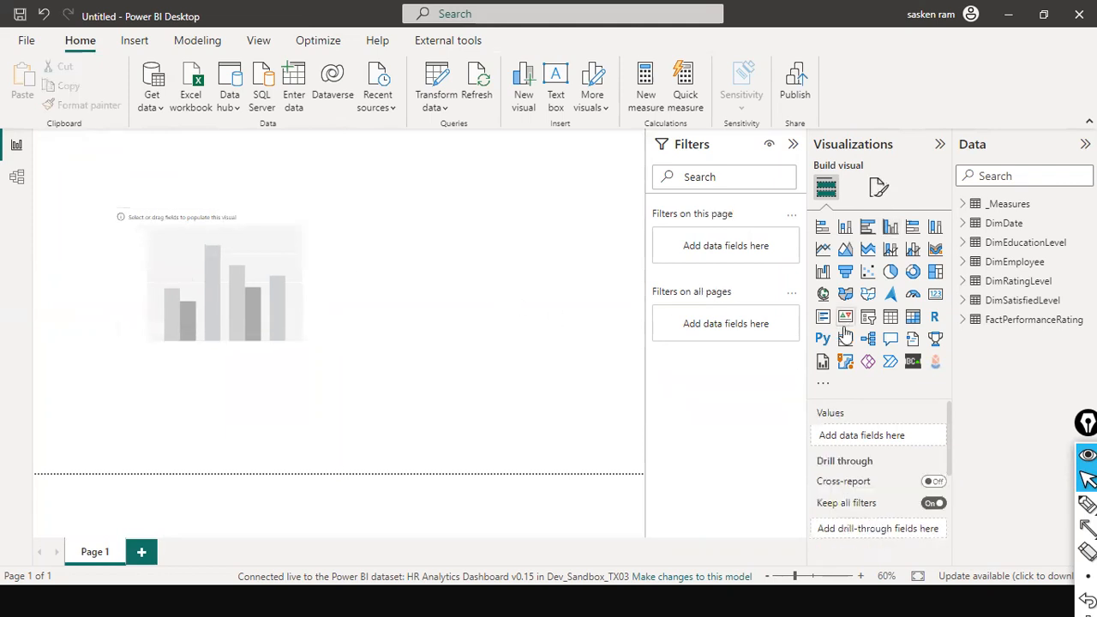
# Step: Add an empty donut chart beside the column chart on Page 1 and enlarge it in height and width
pyautogui.click(913, 273)
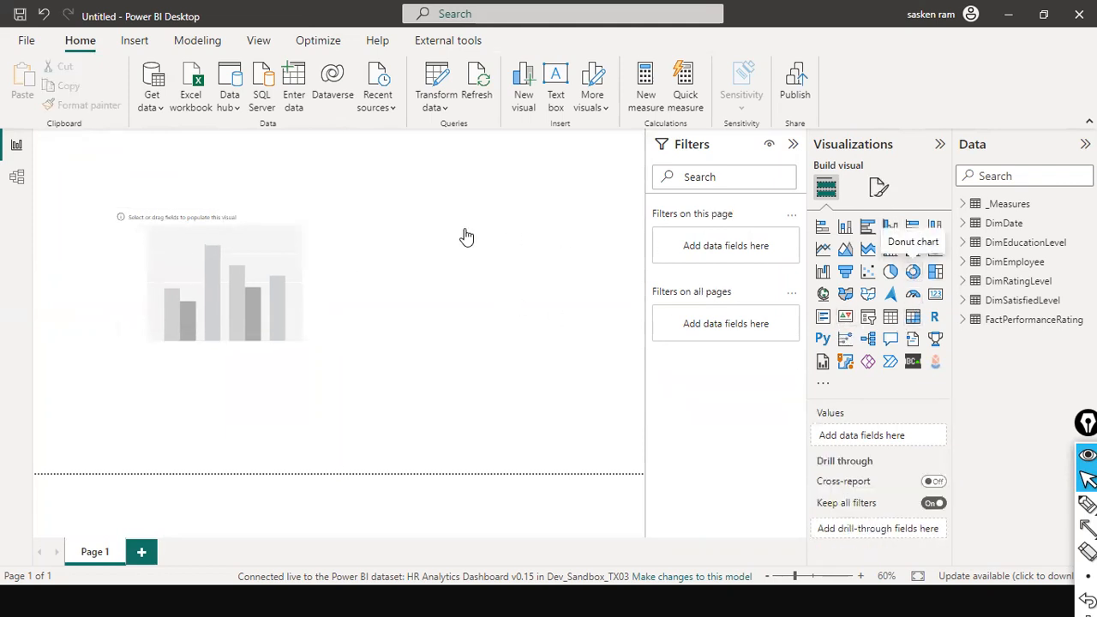
pyautogui.moveTo(588, 277); pyautogui.dragTo(498, 259)
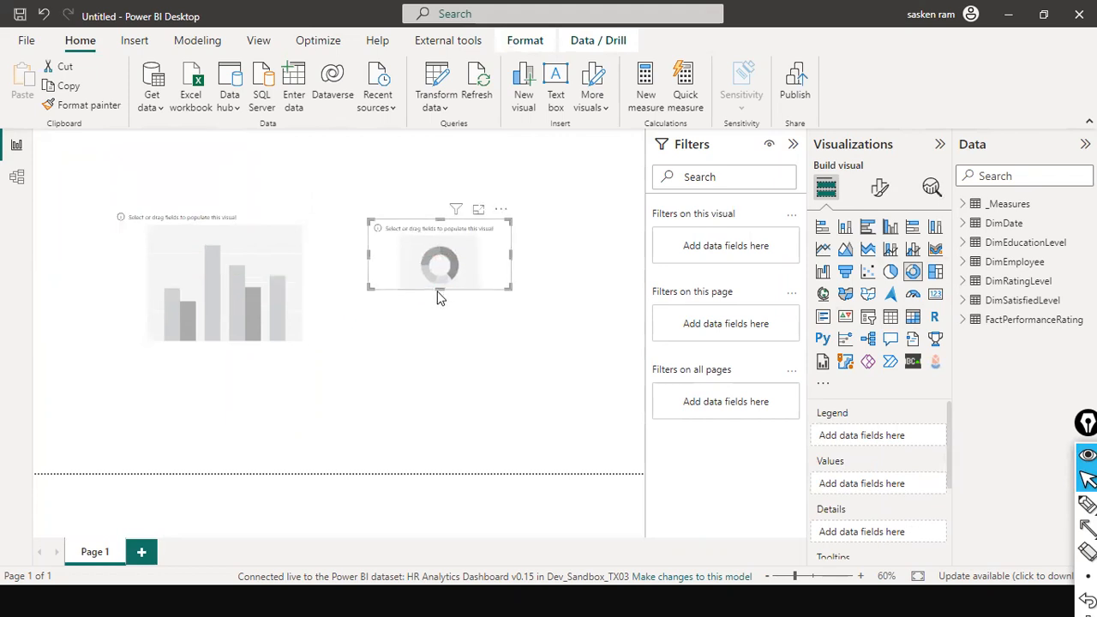
pyautogui.moveTo(439, 288); pyautogui.dragTo(435, 346)
pyautogui.moveTo(511, 279); pyautogui.dragTo(580, 293)
pyautogui.click(586, 354)
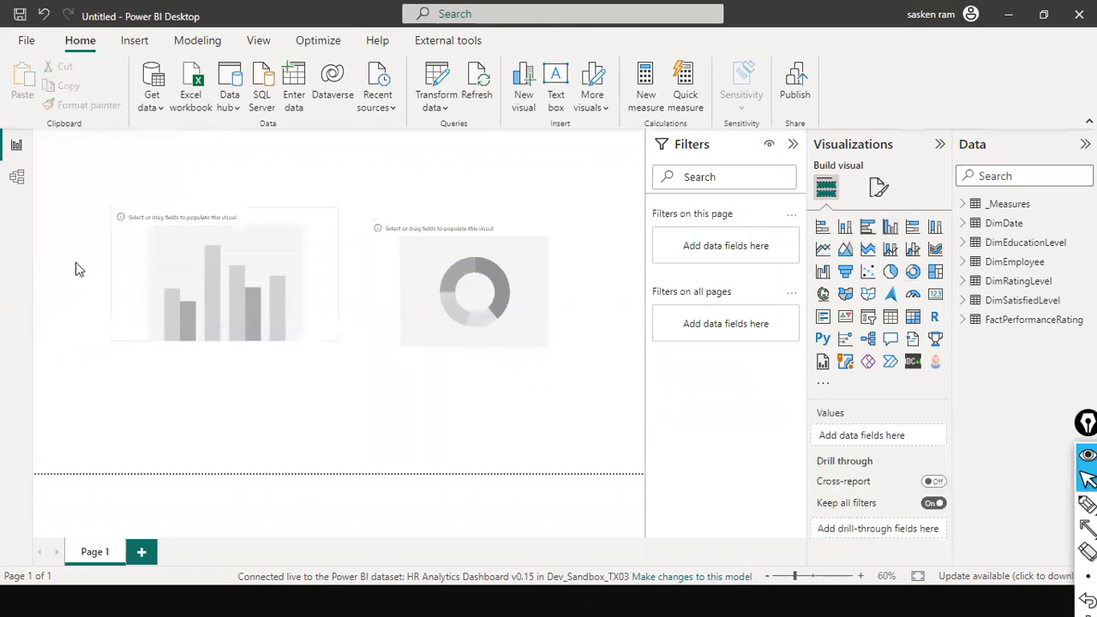
# Step: Review the original dashboard file's report pages, and compare them with the untitled report's model and report views
pyautogui.hotkey('alt', 'Tab')
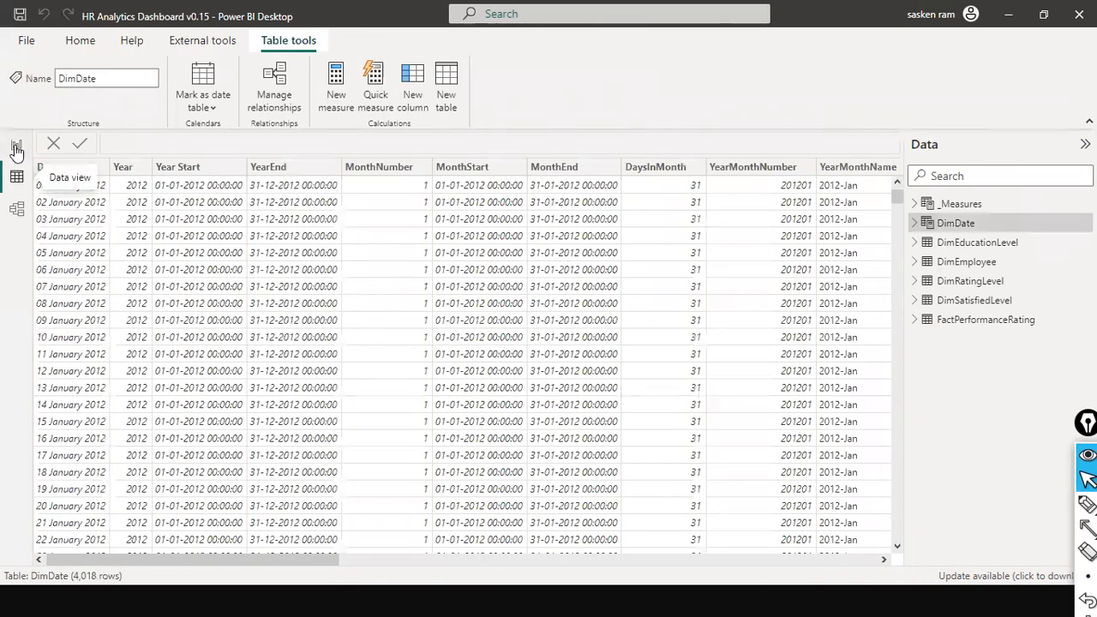
pyautogui.click(17, 148)
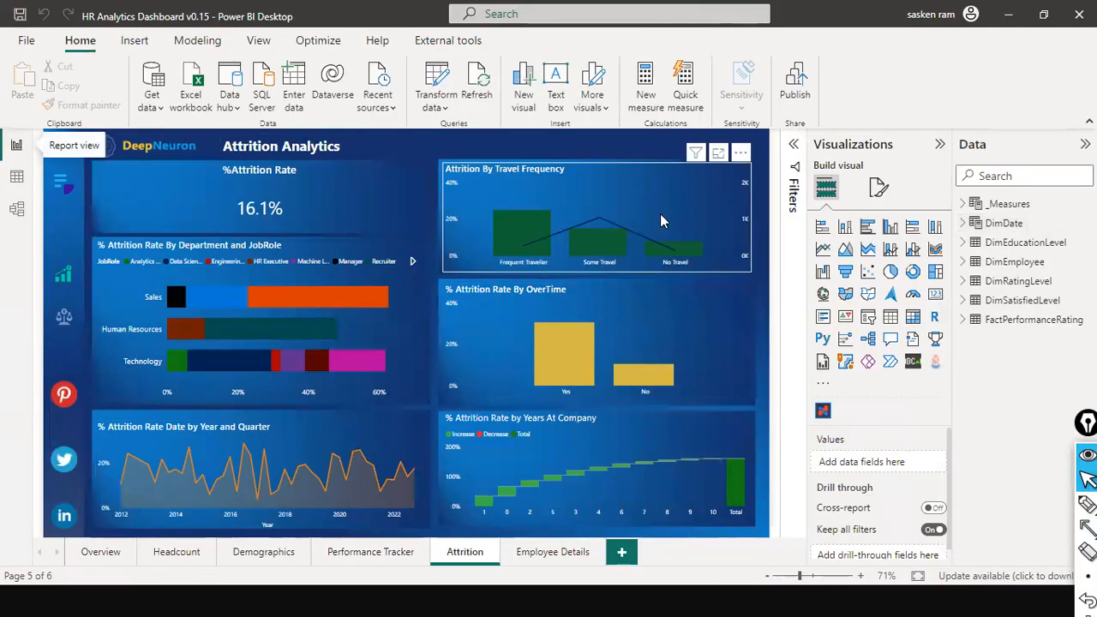
pyautogui.click(171, 553)
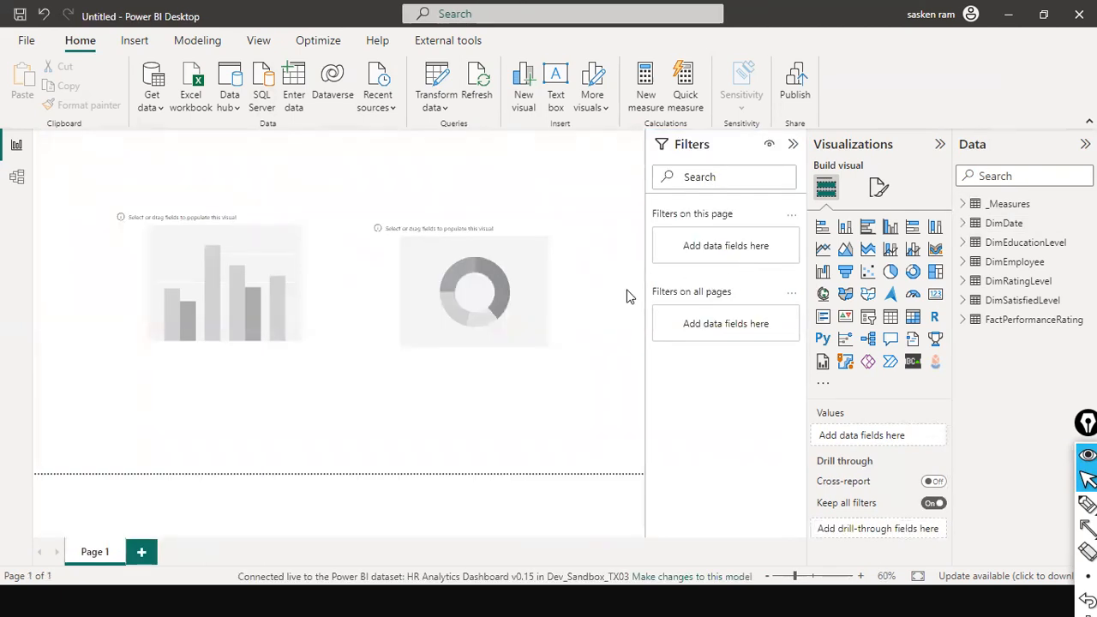
pyautogui.click(16, 177)
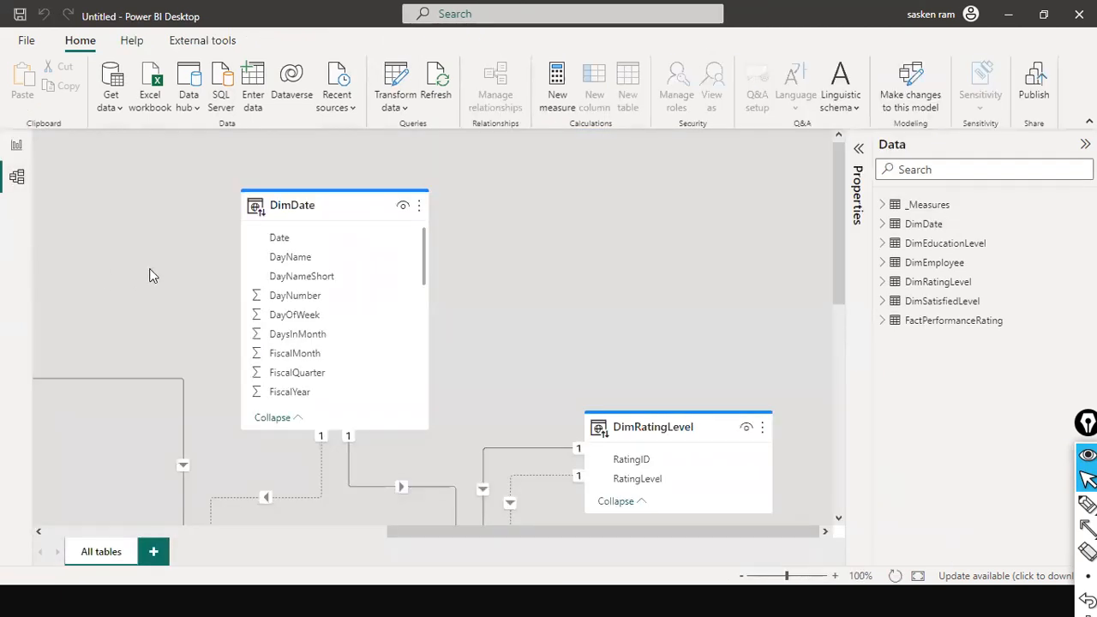
pyautogui.click(16, 146)
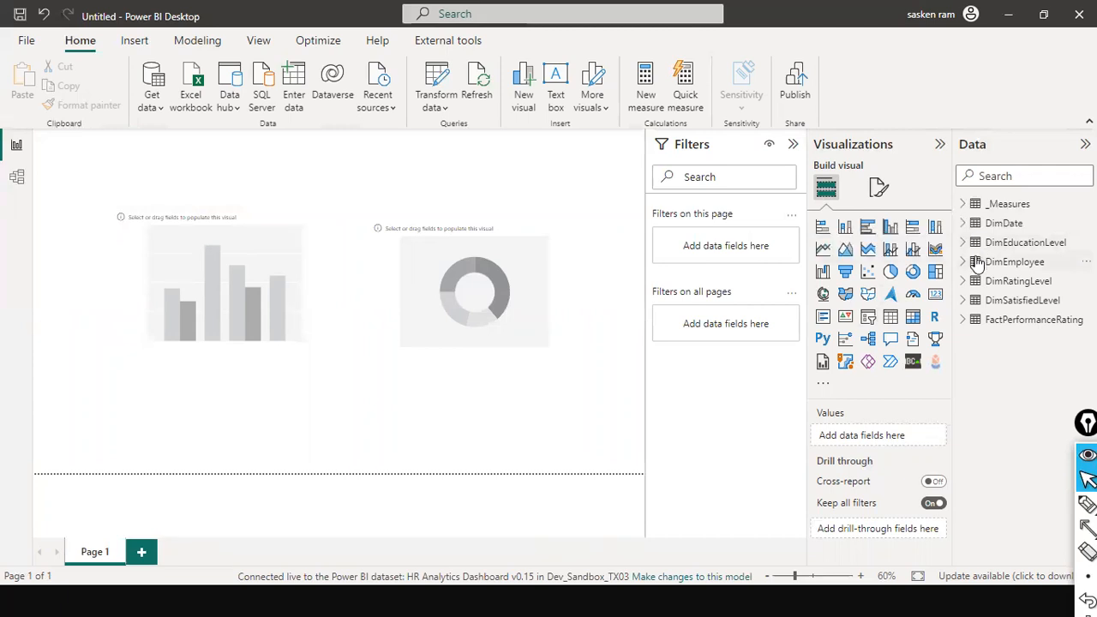
# Step: Add the Age field from DimEmployee to the clustered column chart's Y-axis
pyautogui.click(977, 266)
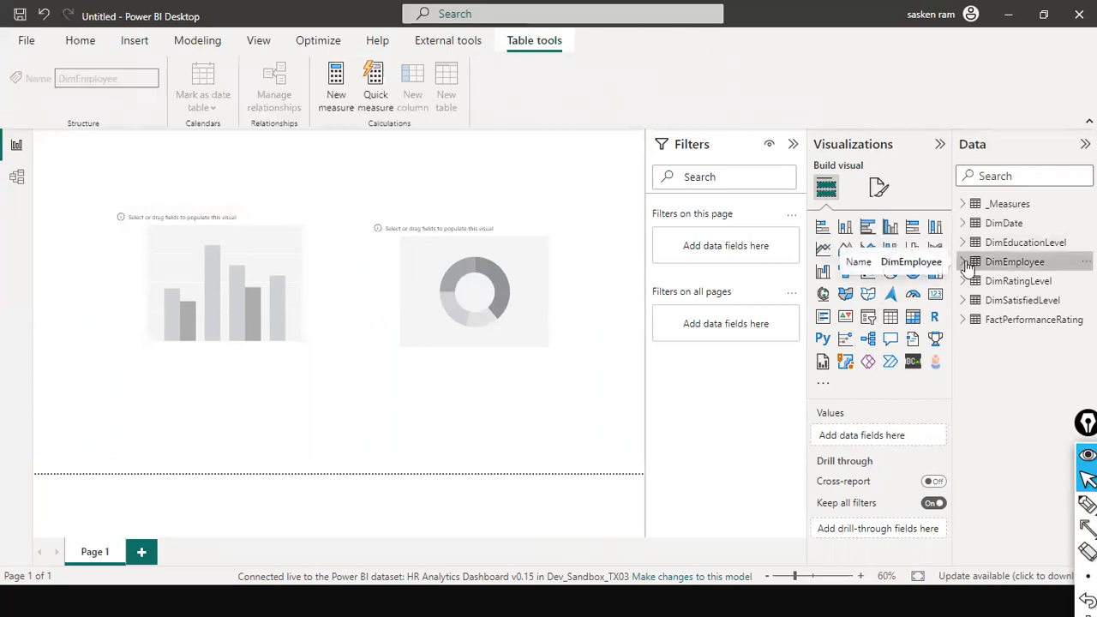
pyautogui.click(965, 264)
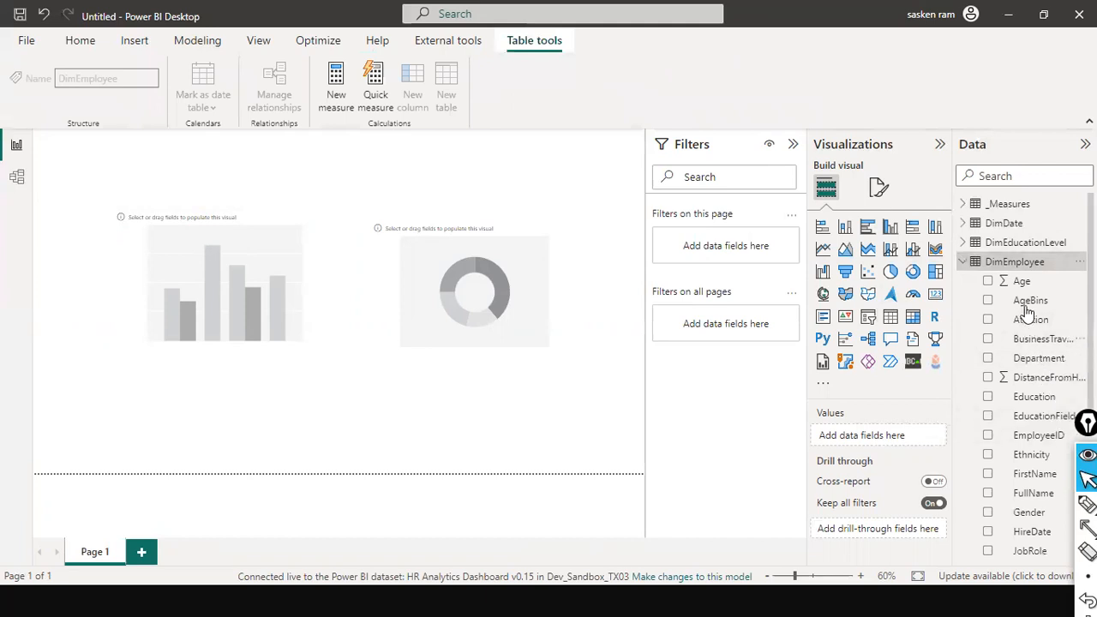
pyautogui.moveTo(1023, 281); pyautogui.dragTo(231, 280)
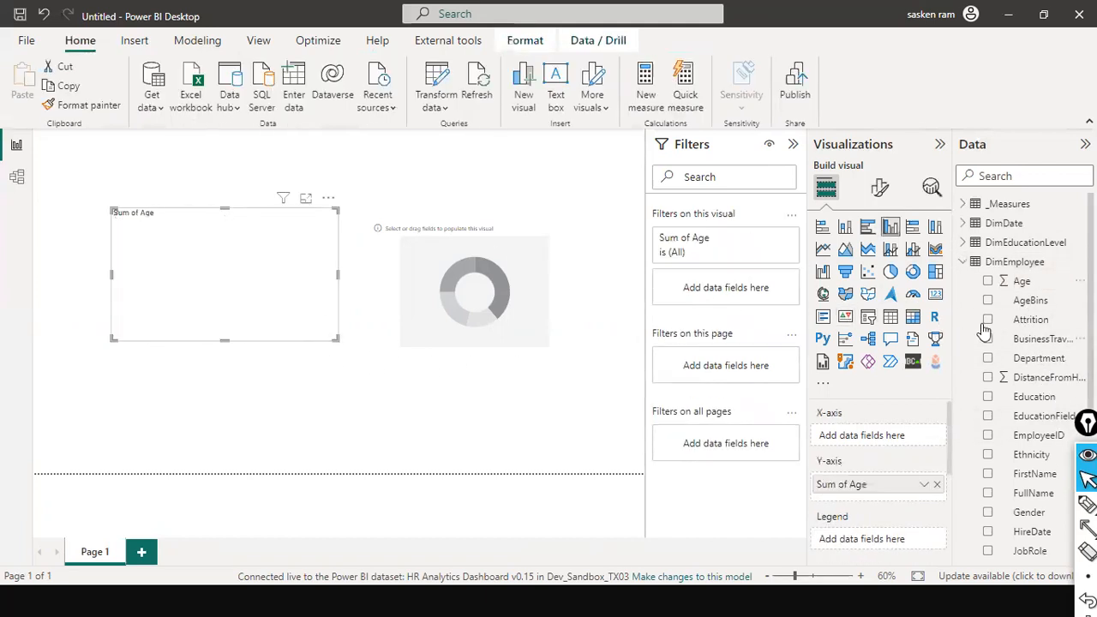
# Step: Add RatingLevel from DimRatingLevel to the column chart's X-axis, and enlarge the chart in height and width
pyautogui.scroll(-3, 1010, 322)
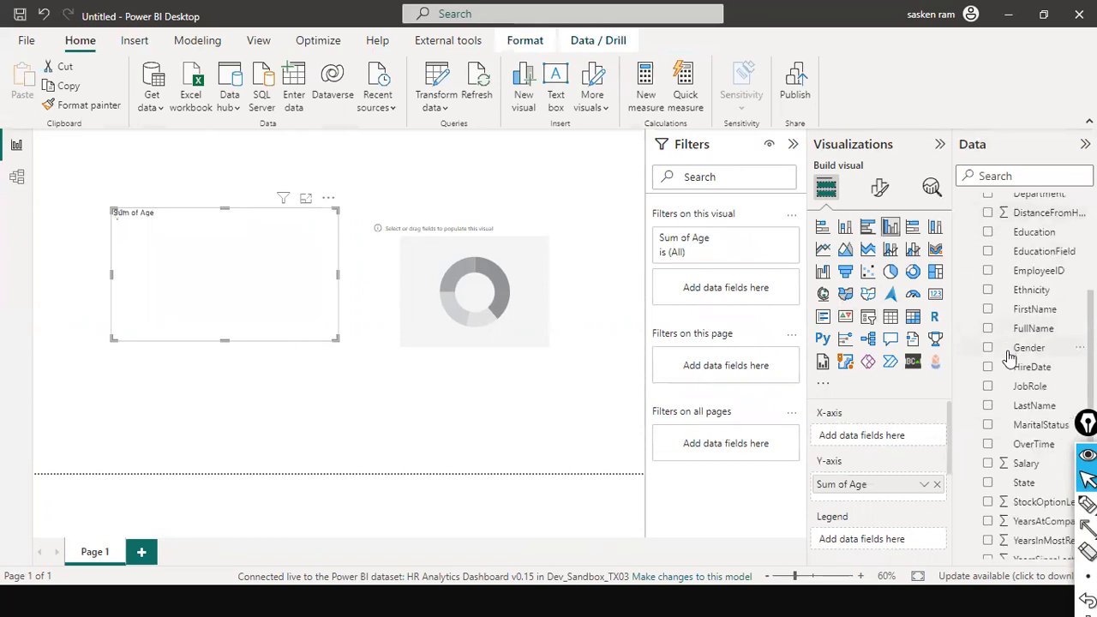
pyautogui.scroll(-2, 1010, 343)
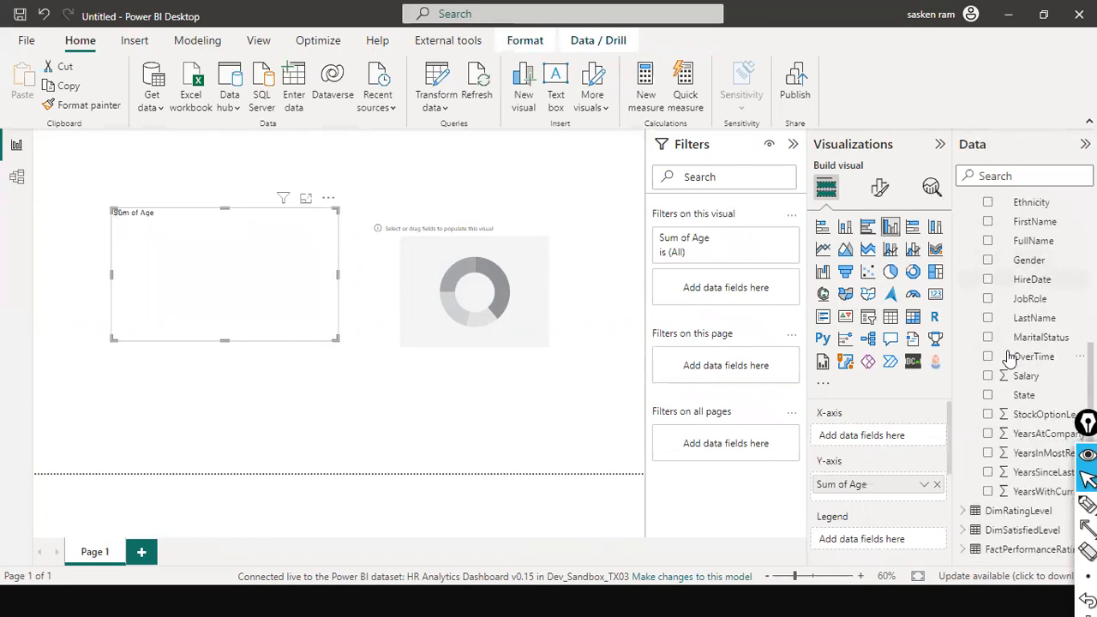
pyautogui.click(963, 512)
pyautogui.scroll(-1, 994, 446)
pyautogui.moveTo(1018, 515); pyautogui.dragTo(276, 239)
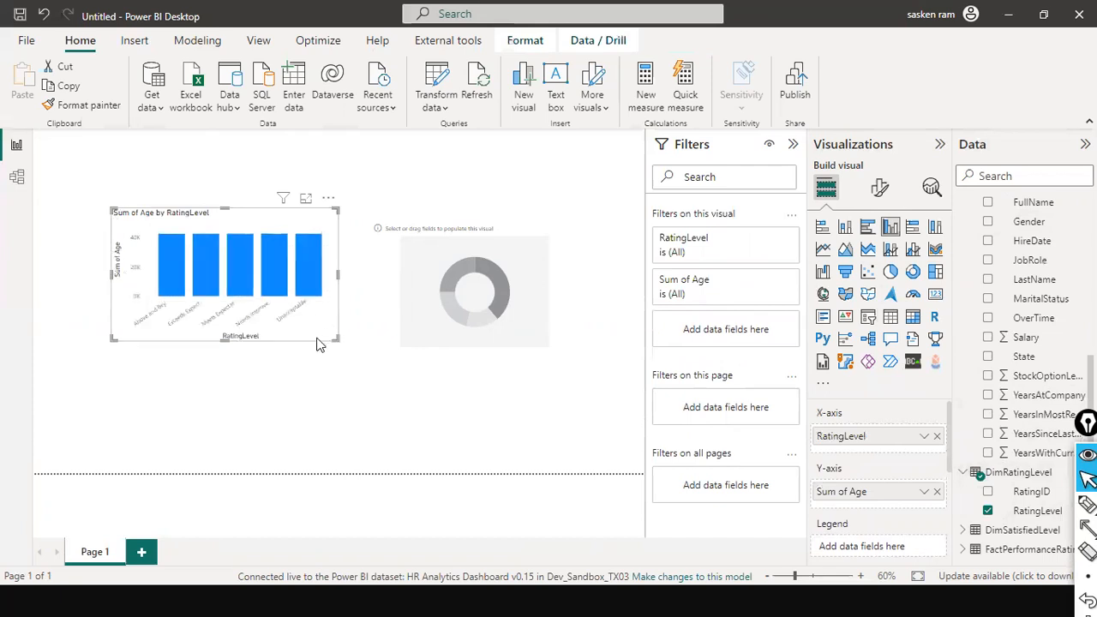
pyautogui.moveTo(225, 339); pyautogui.dragTo(215, 424)
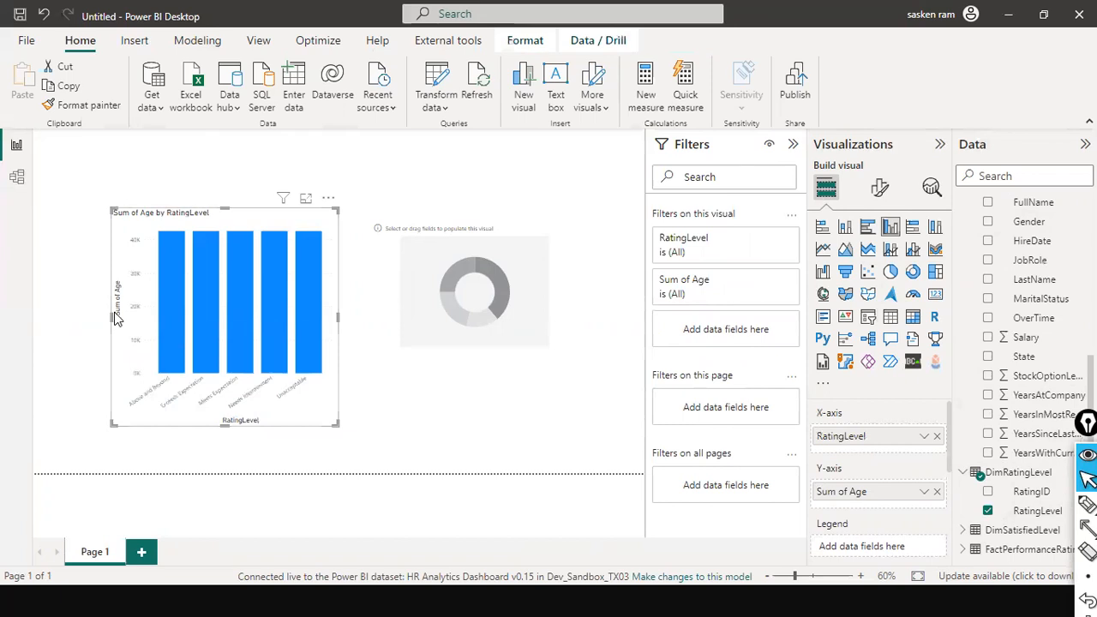
pyautogui.moveTo(85, 315); pyautogui.dragTo(41, 307)
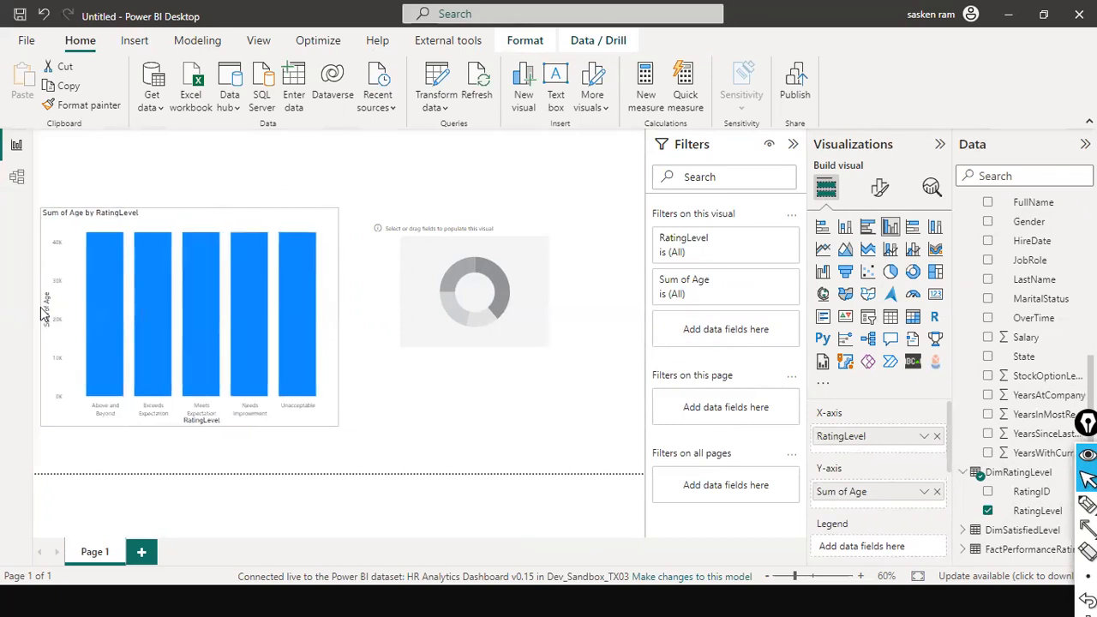
# Step: Reposition the Sum of Age by RatingLevel chart slightly right and down, and shift the empty donut chart right
pyautogui.moveTo(312, 190); pyautogui.dragTo(342, 166)
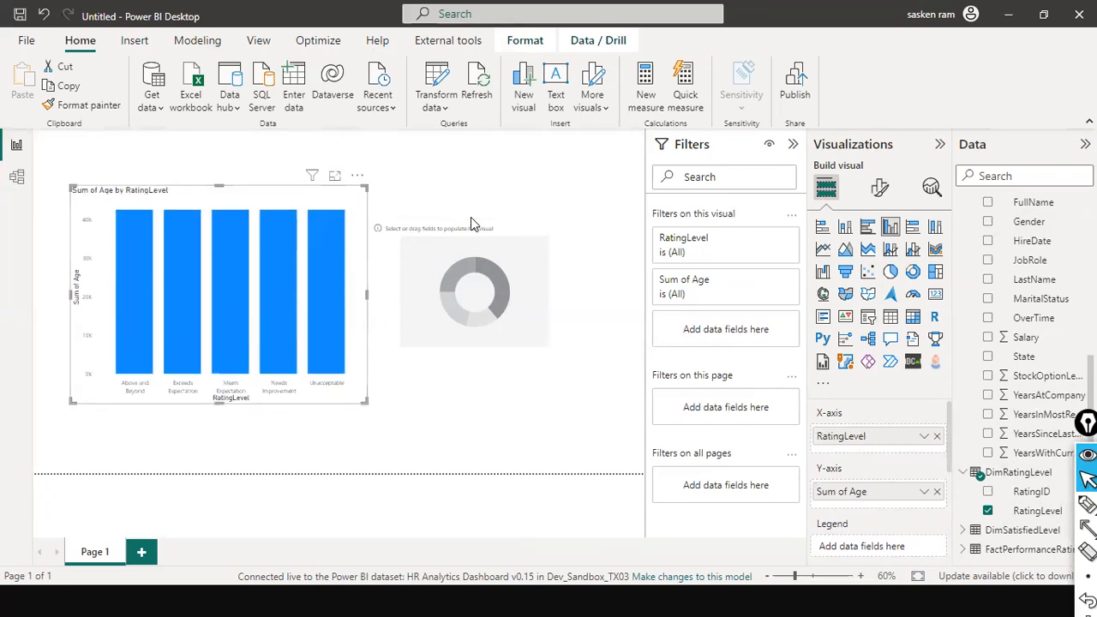
pyautogui.moveTo(516, 225); pyautogui.dragTo(544, 227)
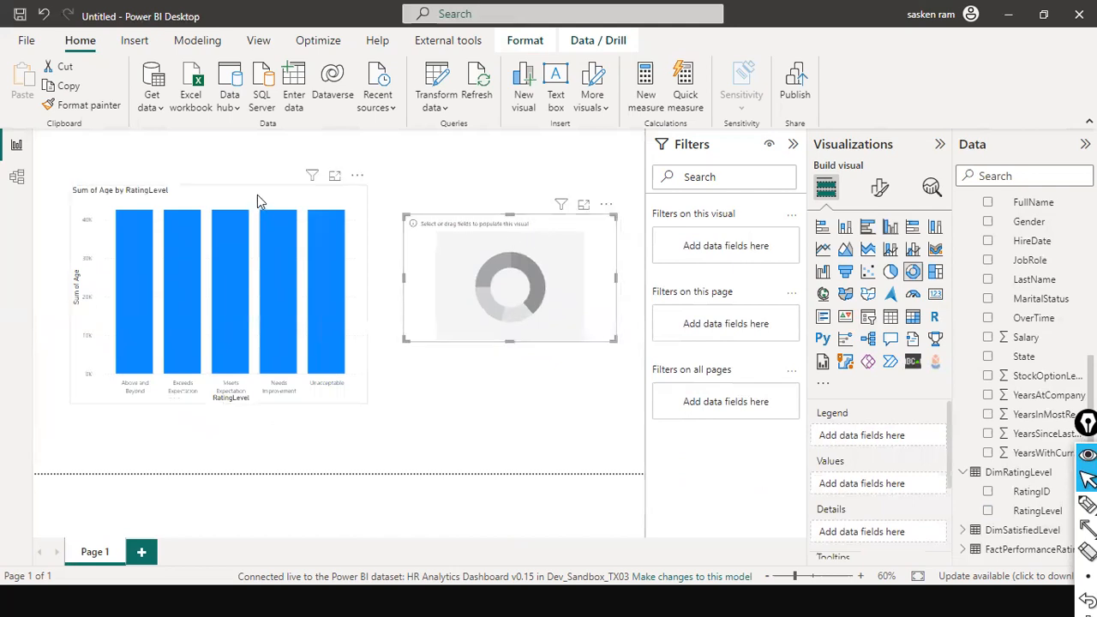
pyautogui.moveTo(257, 195); pyautogui.dragTo(263, 228)
pyautogui.click(483, 412)
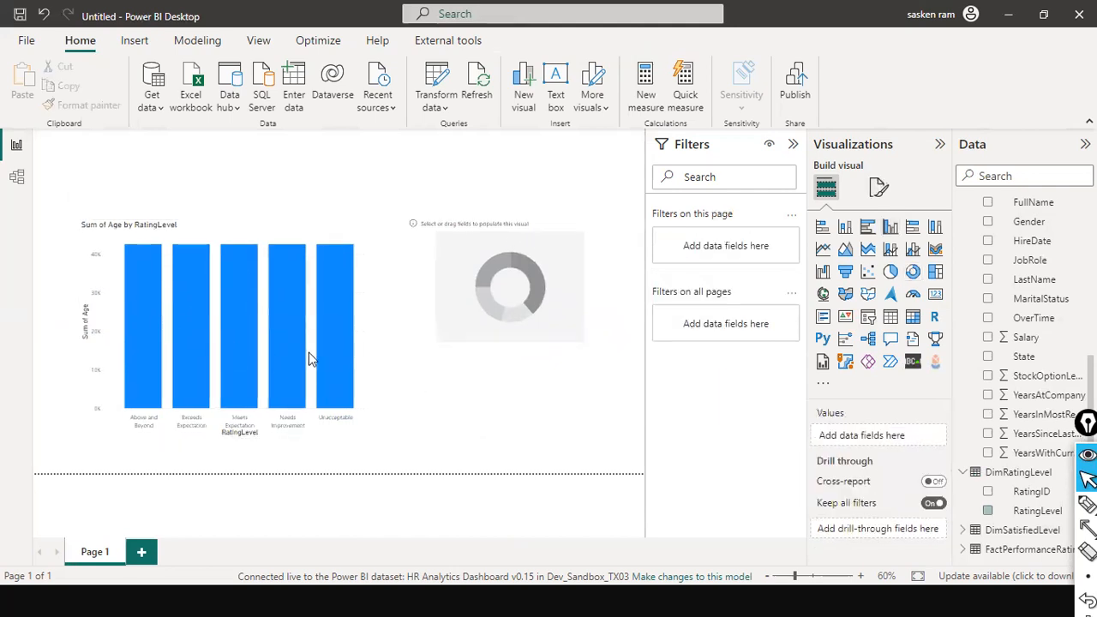
# Step: Examine the tables and relationships in the untitled report's model view, and return to the report page
pyautogui.click(16, 176)
pyautogui.scroll(-5, 485, 320)
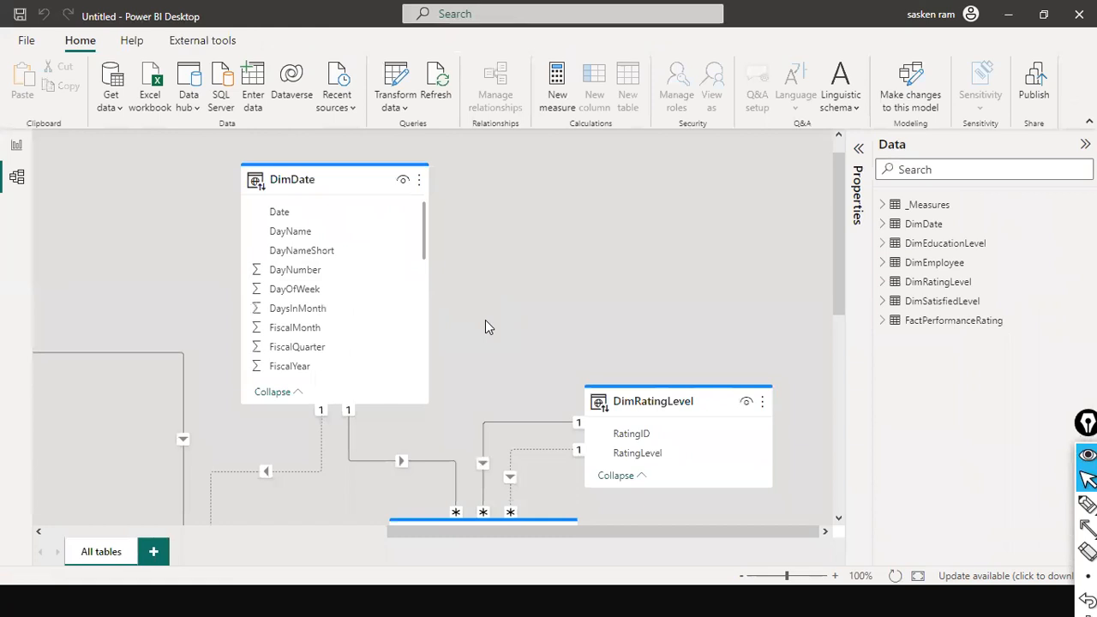
pyautogui.scroll(2, 485, 324)
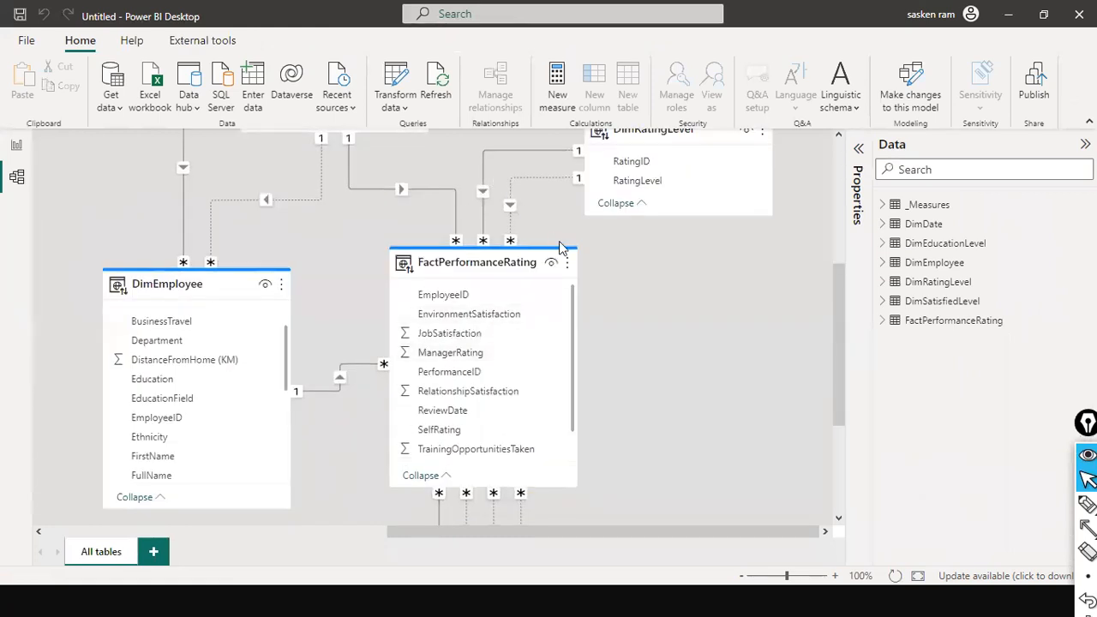
pyautogui.scroll(4, 486, 324)
pyautogui.click(16, 142)
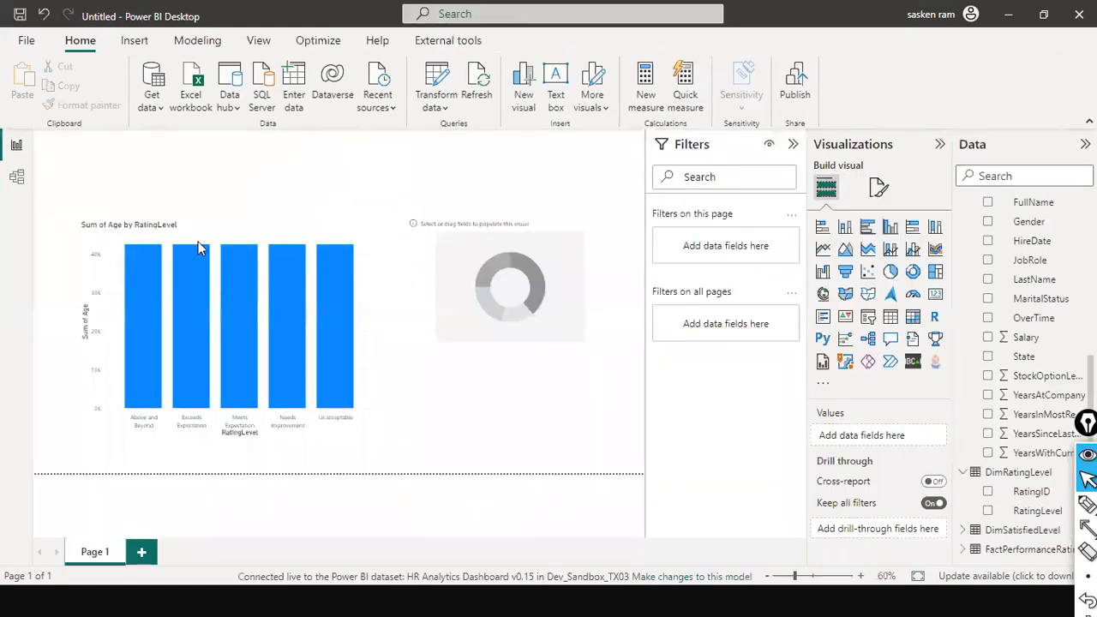
# Step: Reduce the column chart's height from its upper edge, and move the empty donut chart down beside it
pyautogui.click(259, 216)
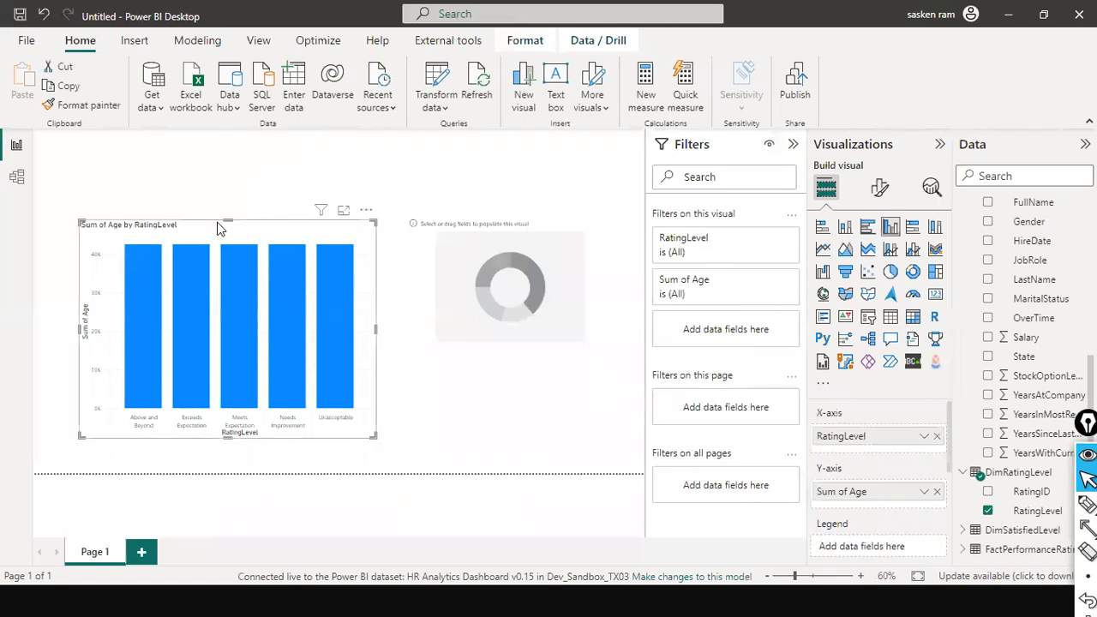
pyautogui.moveTo(224, 311); pyautogui.dragTo(228, 311)
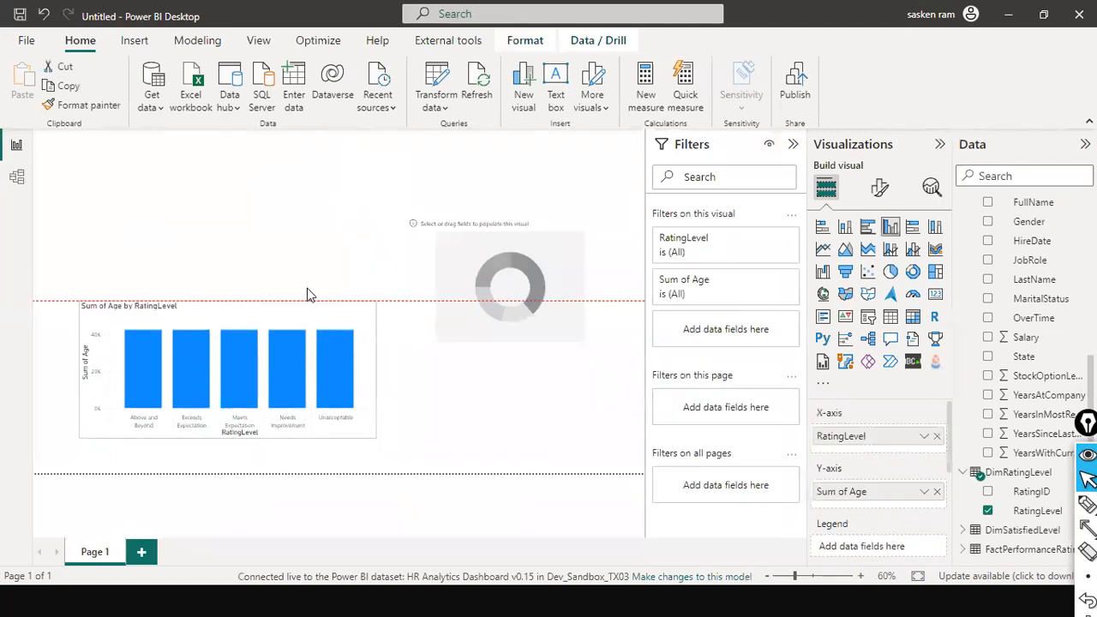
pyautogui.moveTo(311, 295); pyautogui.dragTo(311, 284)
pyautogui.moveTo(439, 312); pyautogui.dragTo(447, 406)
pyautogui.click(469, 210)
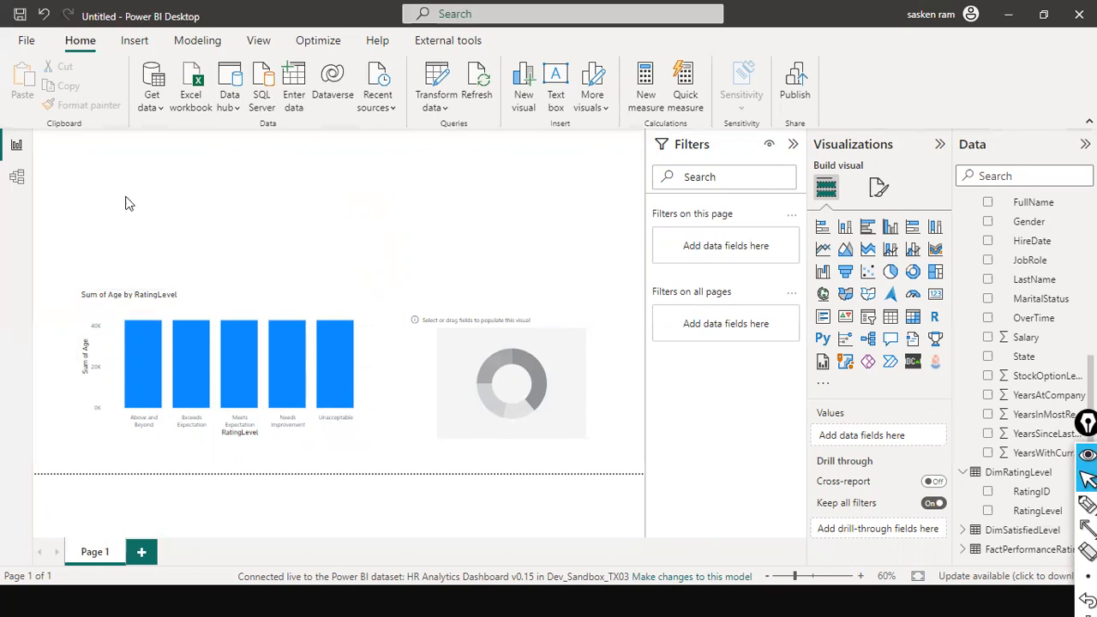
# Step: Inspect the relationships linking DimDate and DimRatingLevel to FactPerformanceRating in the untitled report's model
pyautogui.click(17, 178)
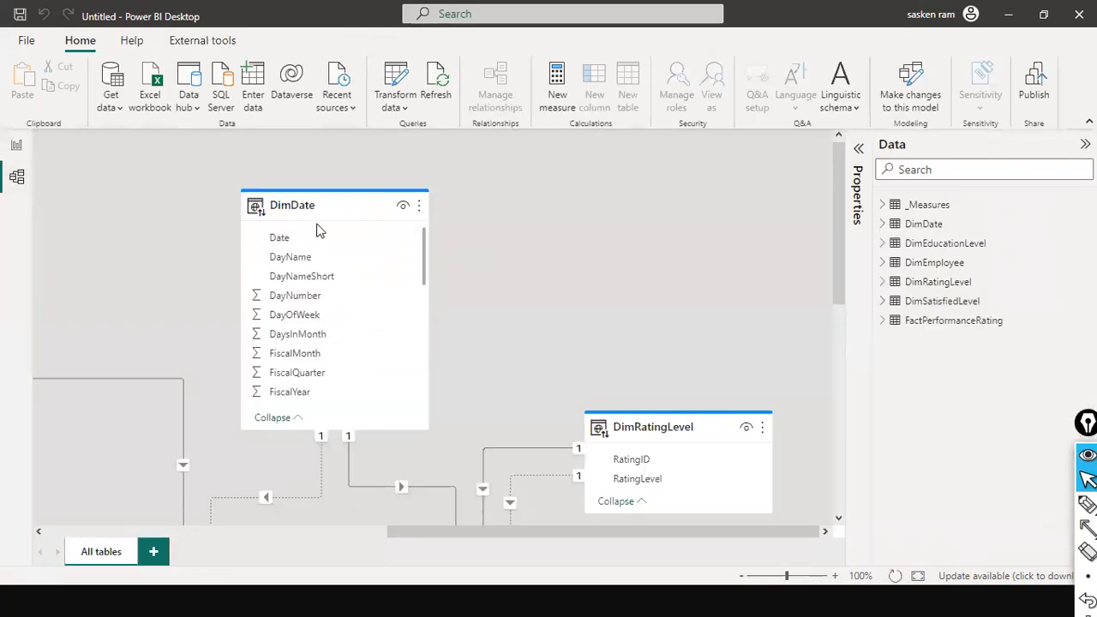
pyautogui.scroll(-1, 385, 348)
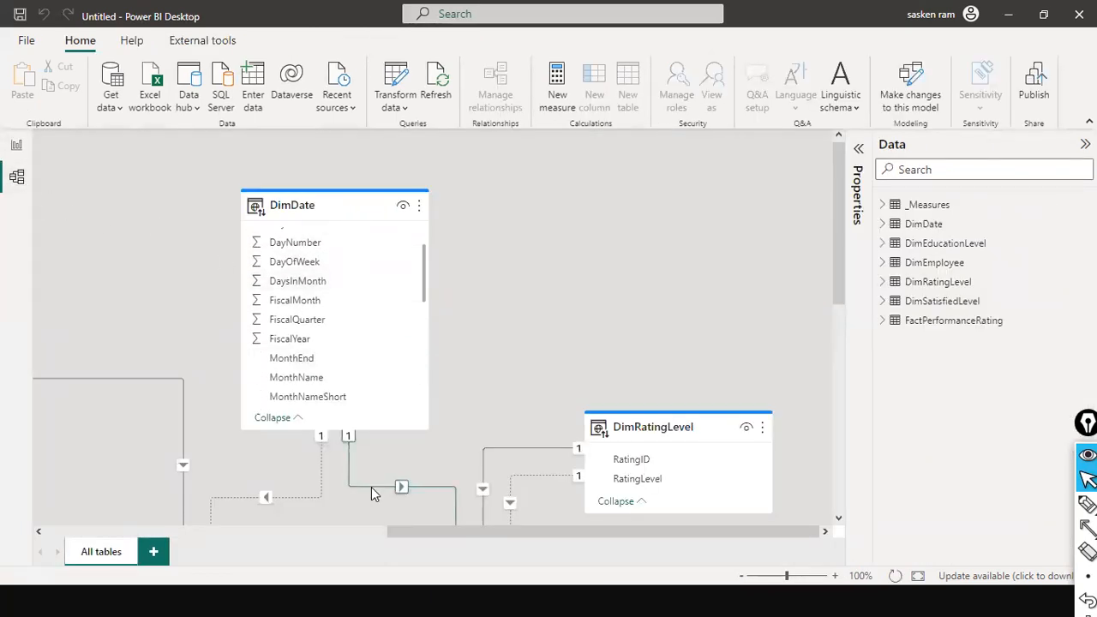
pyautogui.scroll(-2, 359, 331)
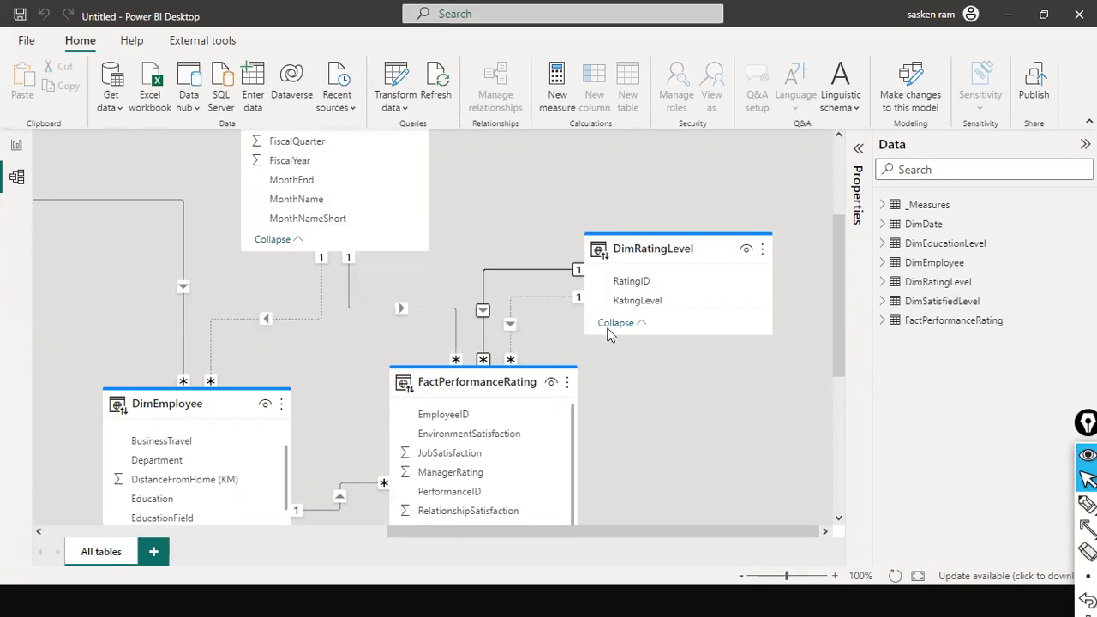
# Step: Switch to the HR Analytics Dashboard v0.15 file and inspect the properties and actions of the DimEmployee–FactPerformanceRating relationship
pyautogui.hotkey('alt', 'Tab')
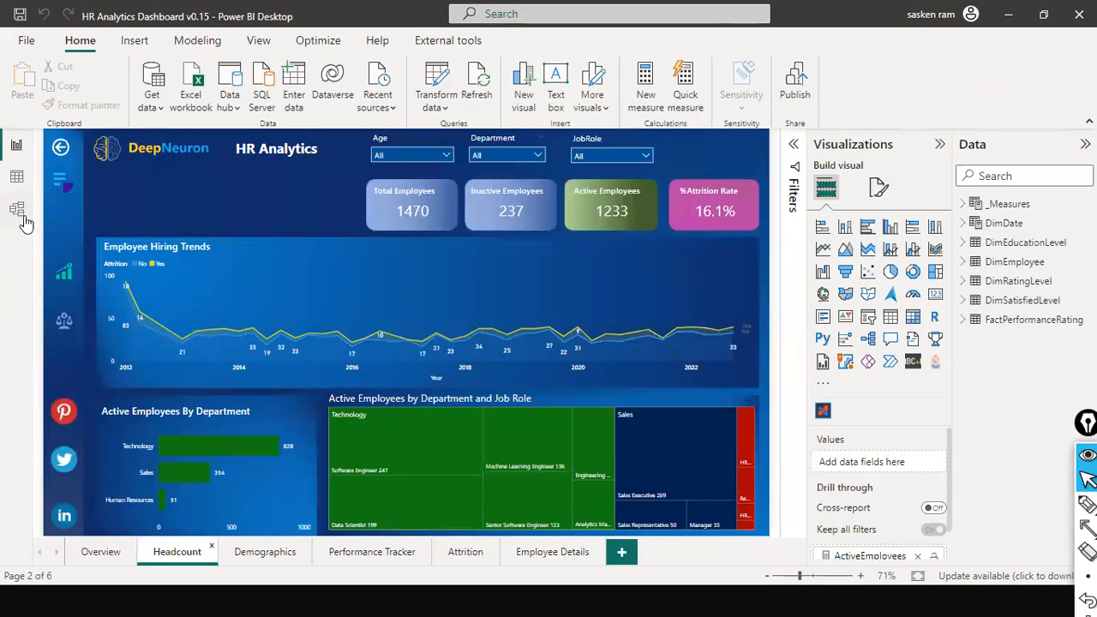
pyautogui.click(24, 213)
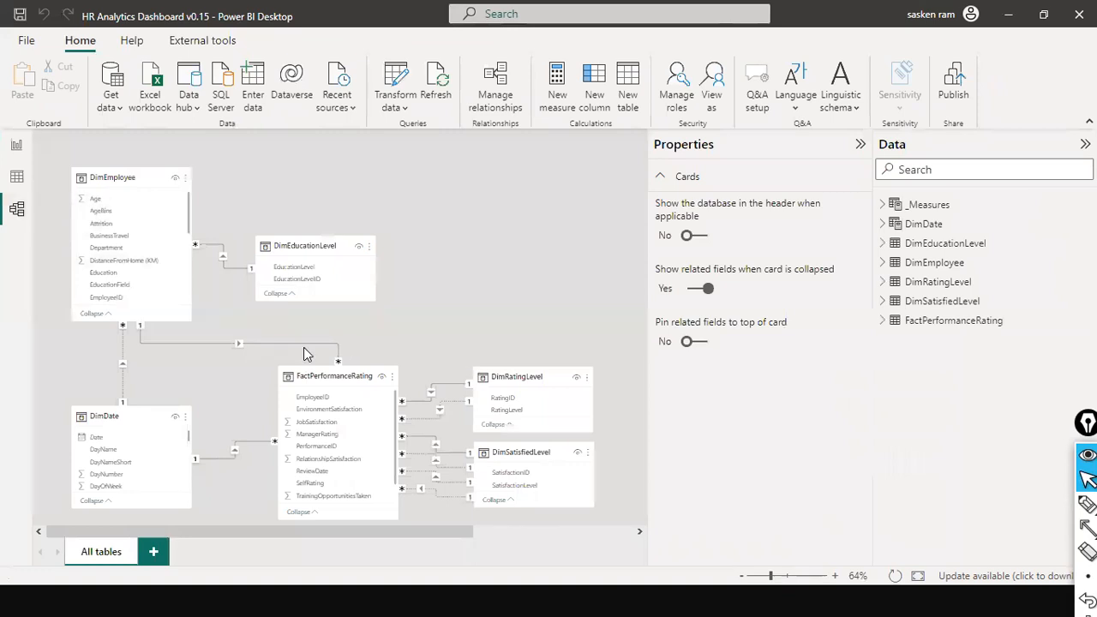
pyautogui.click(306, 344)
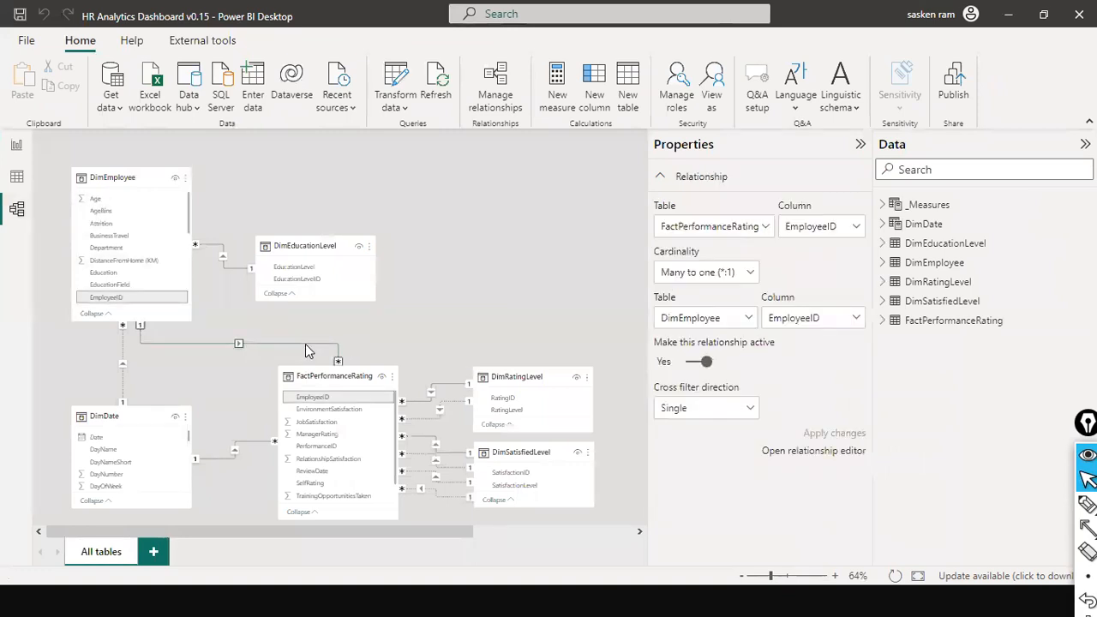
pyautogui.rightClick(307, 347)
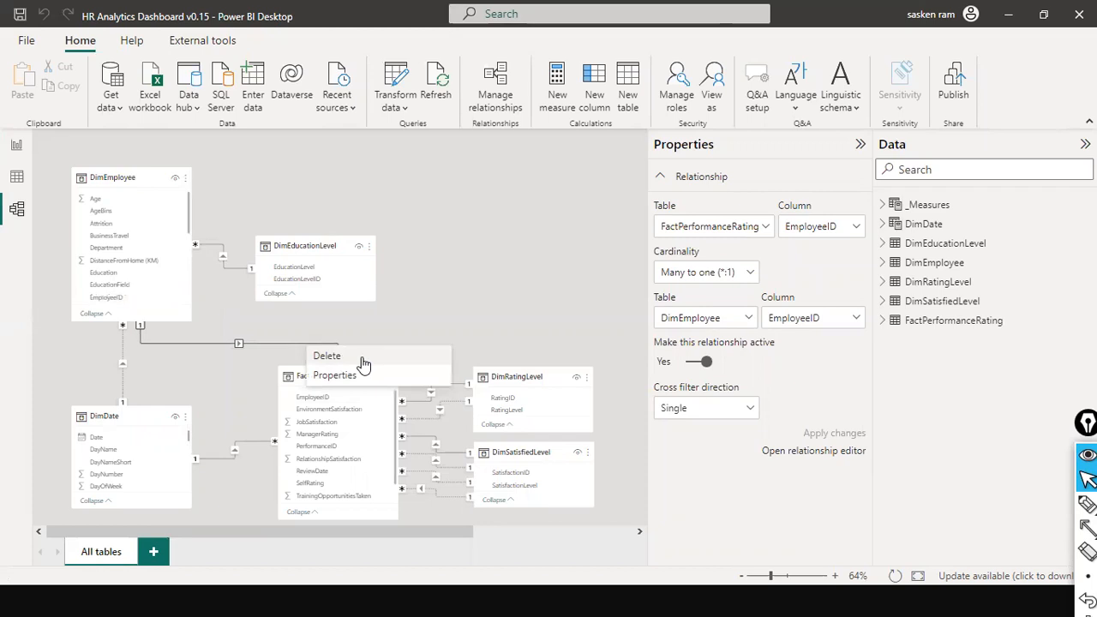
pyautogui.press('Escape')
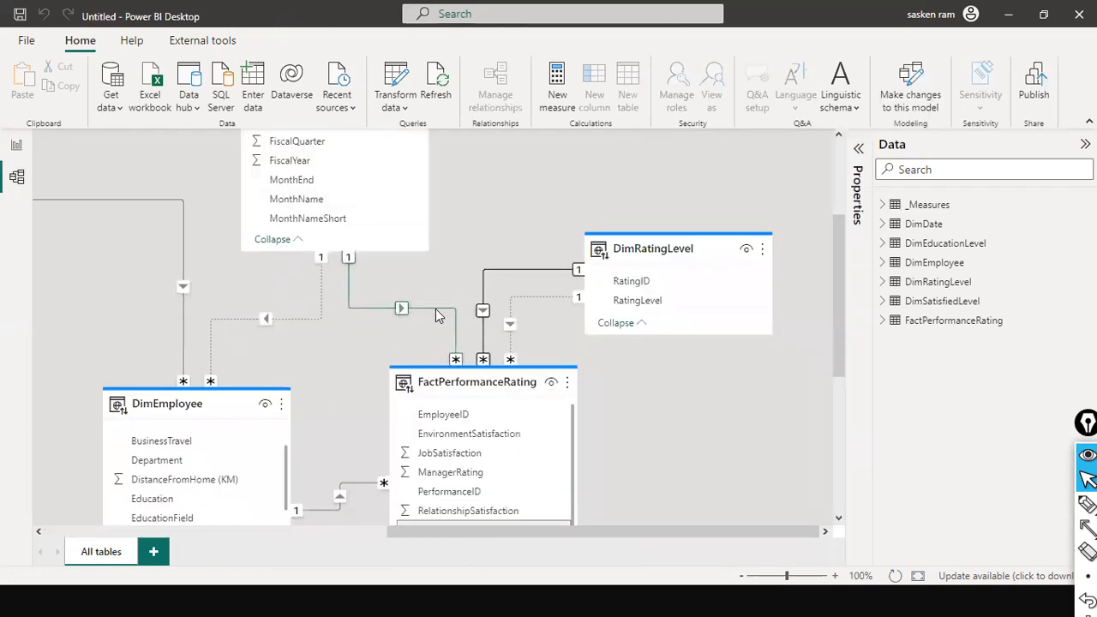
# Step: Switch back to the untitled report and inspect the relationship between DimDate and FactPerformanceRating in its model
pyautogui.click(435, 316)
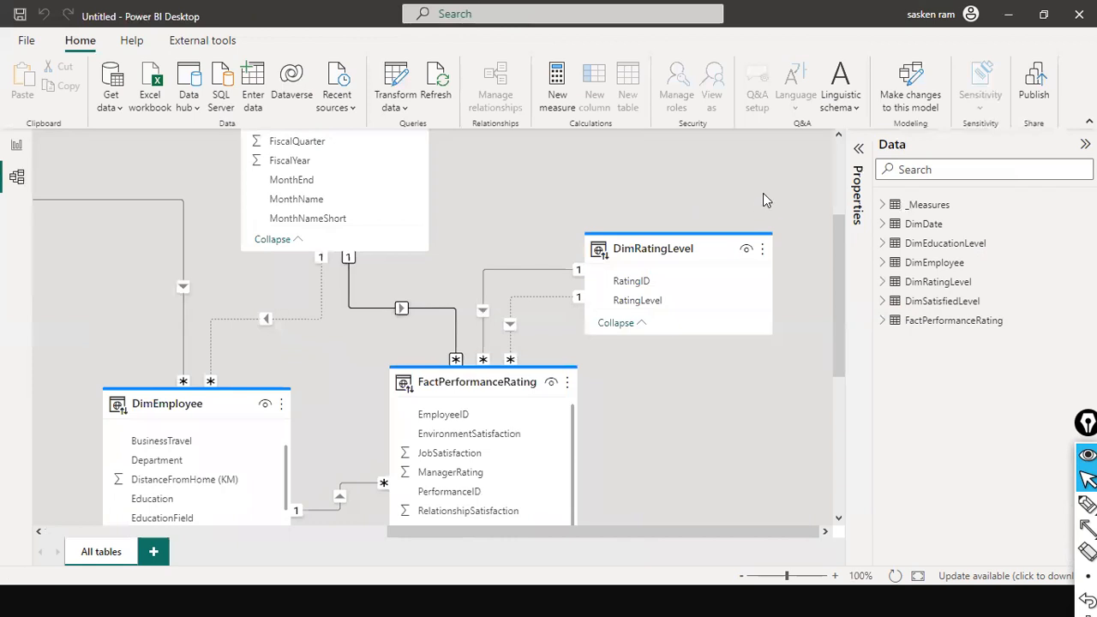
pyautogui.click(836, 150)
pyautogui.click(836, 150)
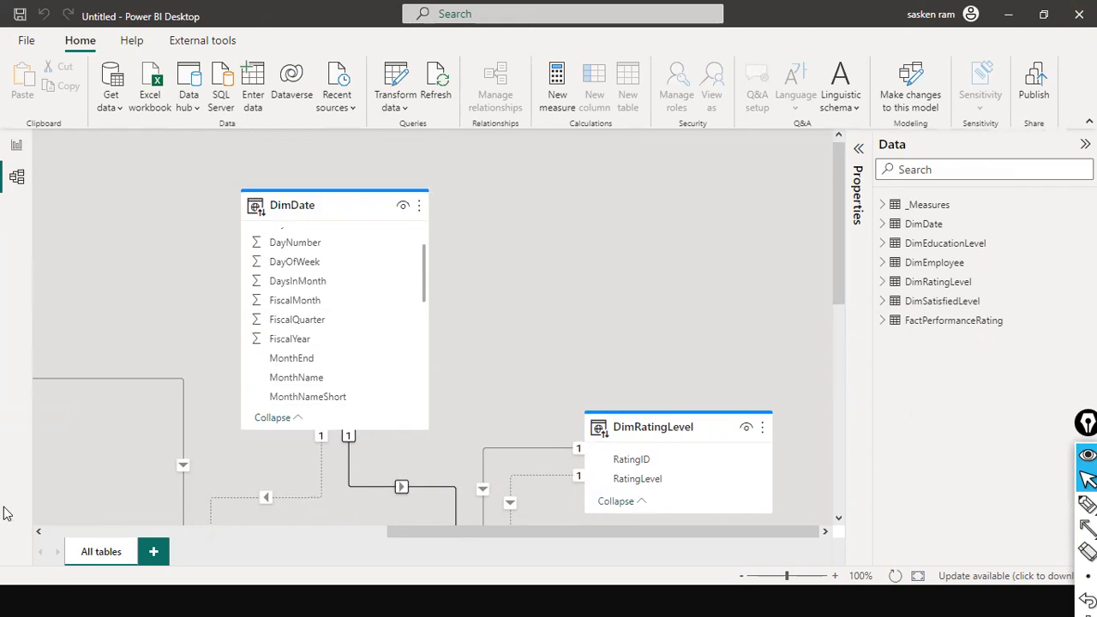
# Step: Compare the views available in the untitled live-connected report with those in the original dashboard file
pyautogui.click(21, 146)
pyautogui.hotkey('alt', 'Tab')
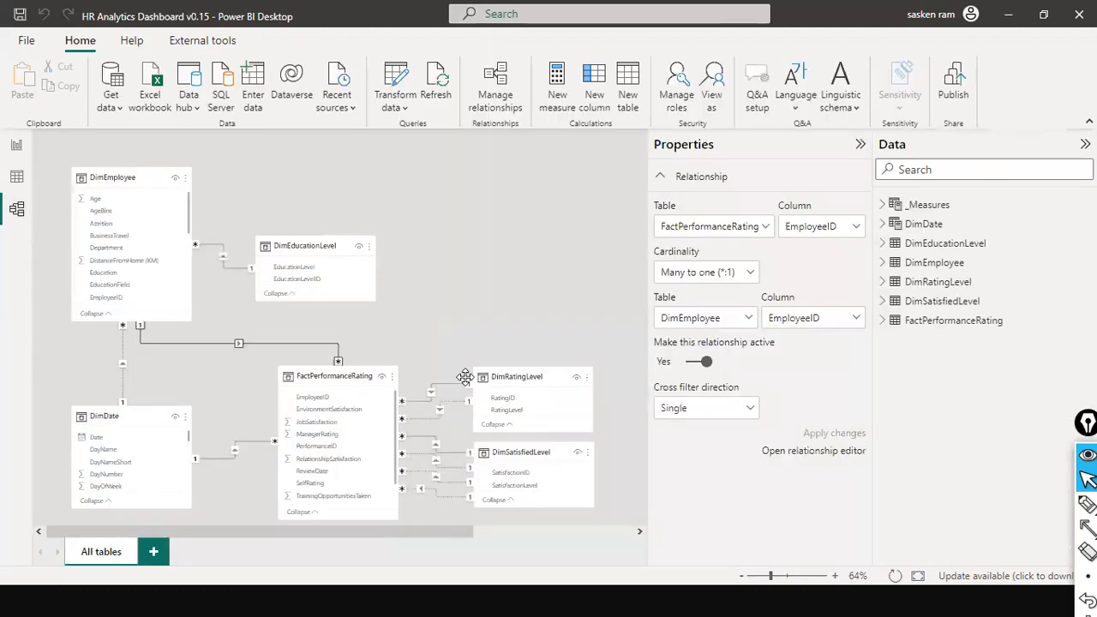
pyautogui.hotkey('alt', 'Tab')
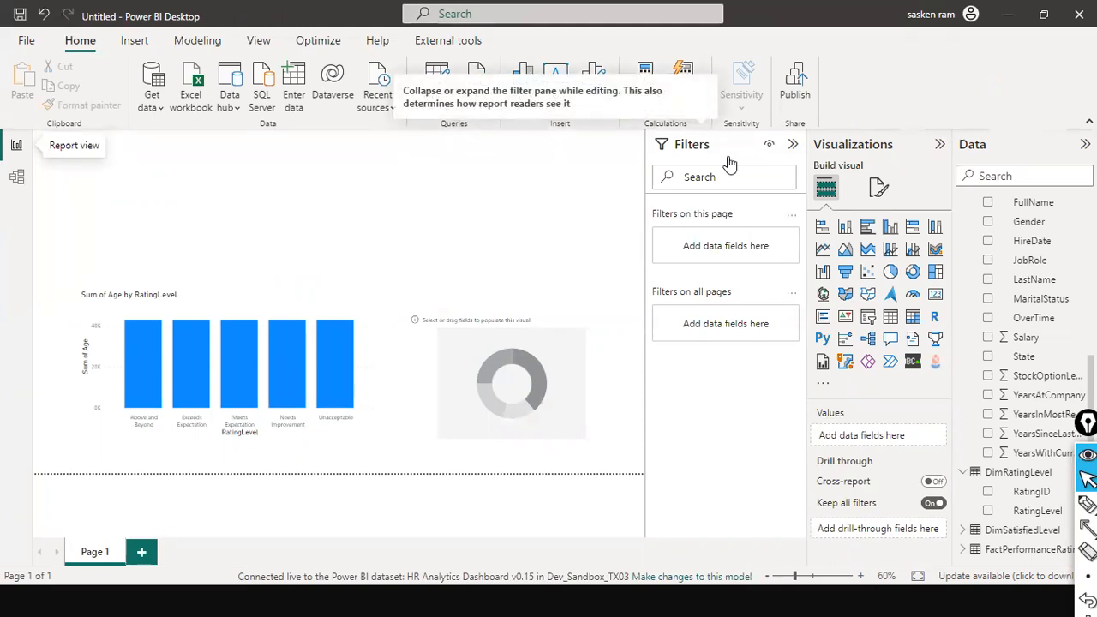
pyautogui.press('Tab')
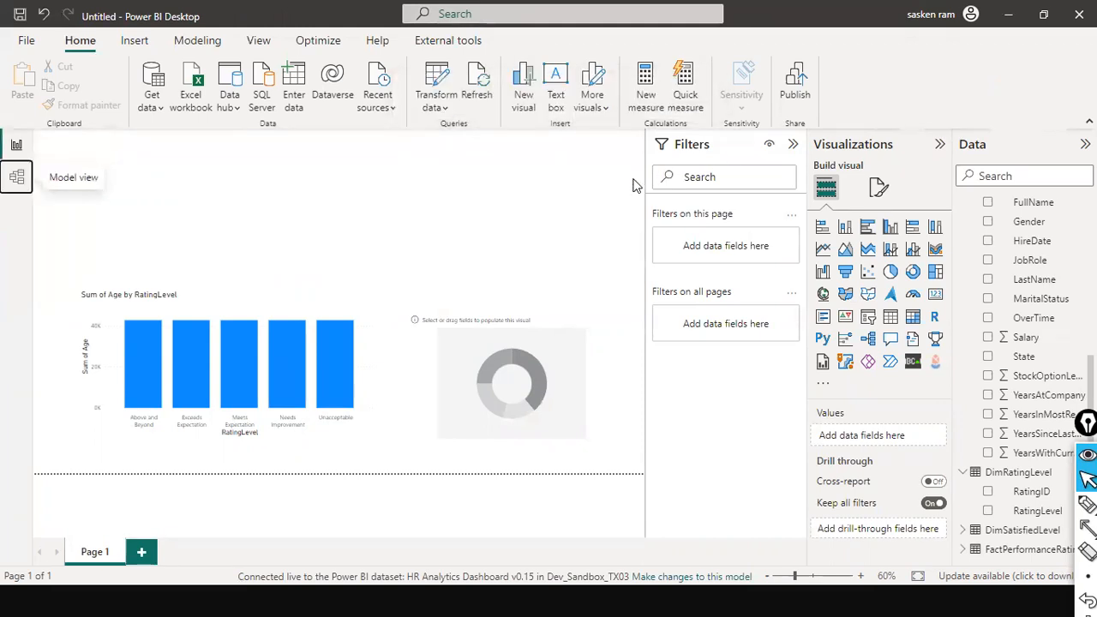
pyautogui.press('Return')
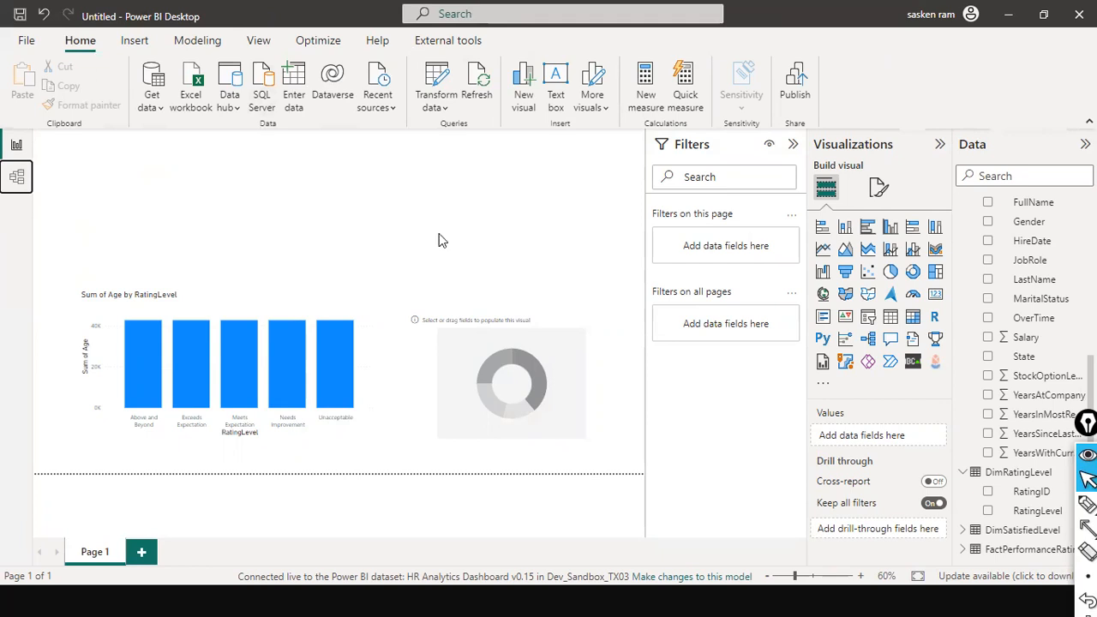
# Step: Try to open the Power Query editor to transform the data, and decline adding a local model
pyautogui.click(445, 110)
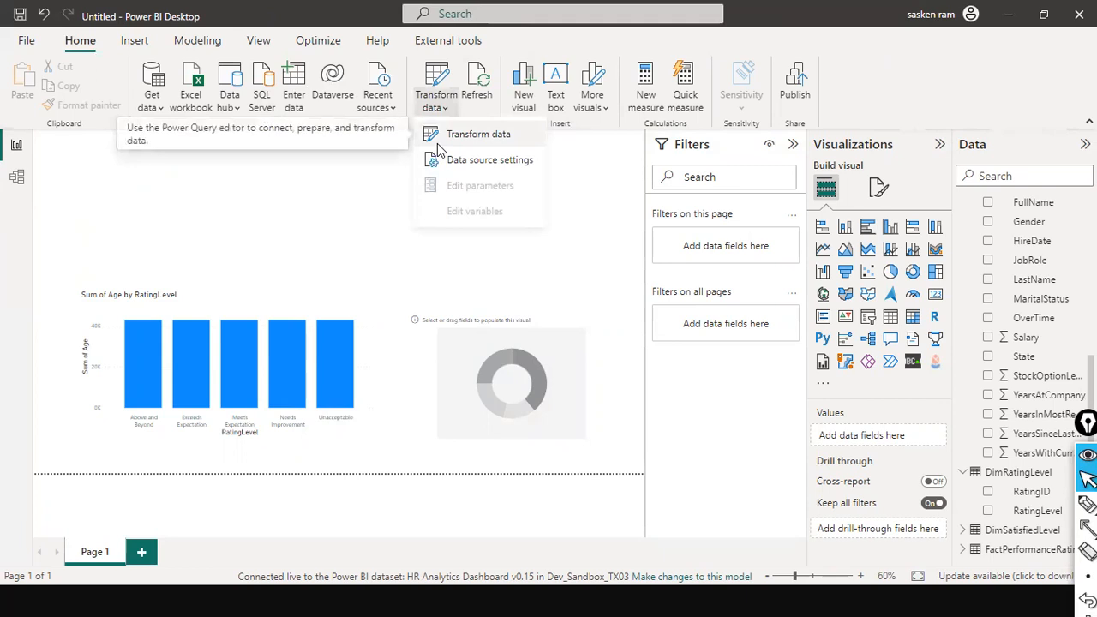
pyautogui.click(463, 141)
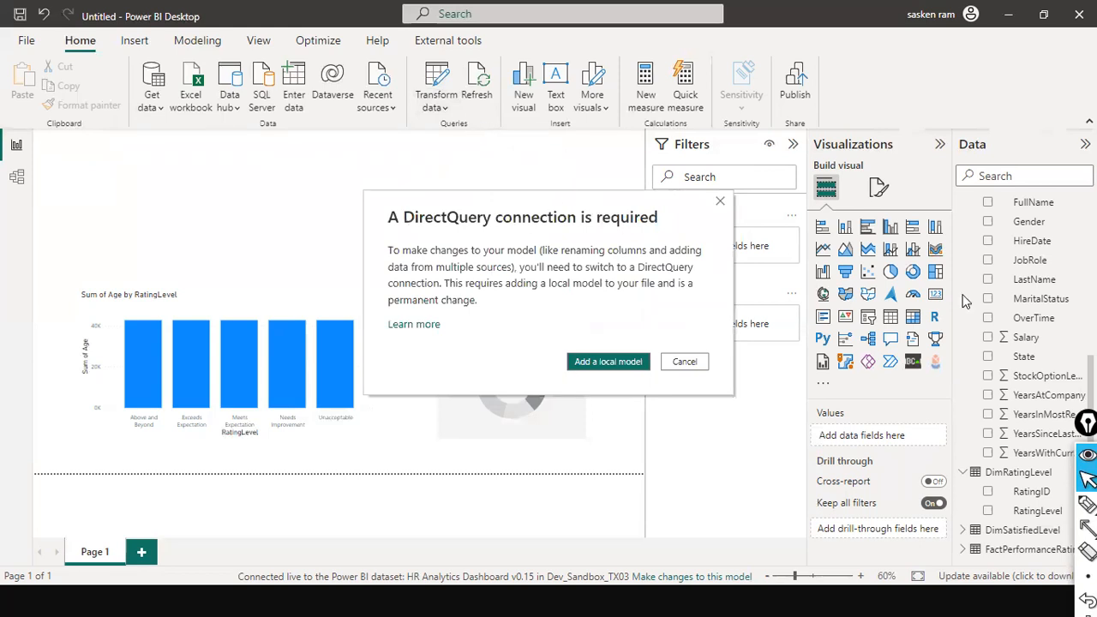
pyautogui.click(687, 362)
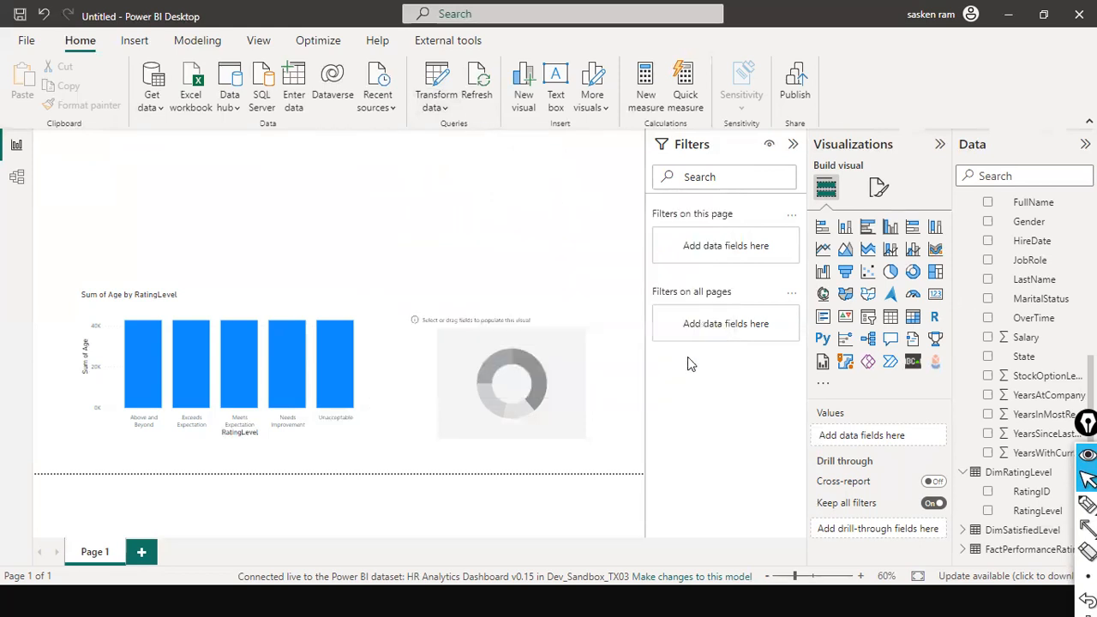
# Step: Look through the common data sources offered in the live-connected report, and check its model view
pyautogui.click(152, 108)
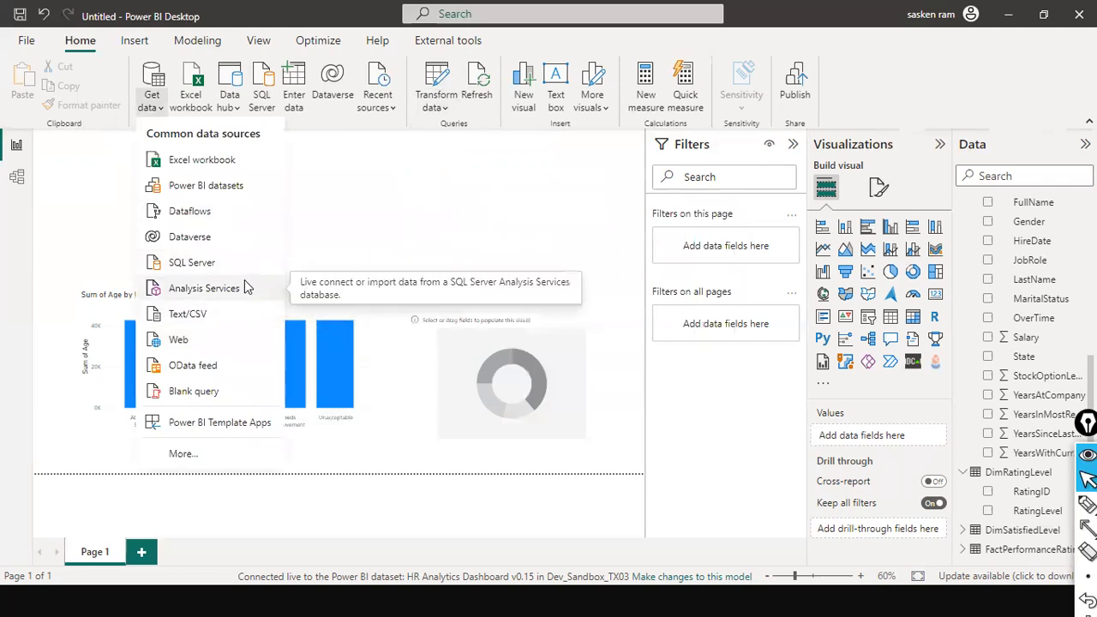
pyautogui.click(17, 176)
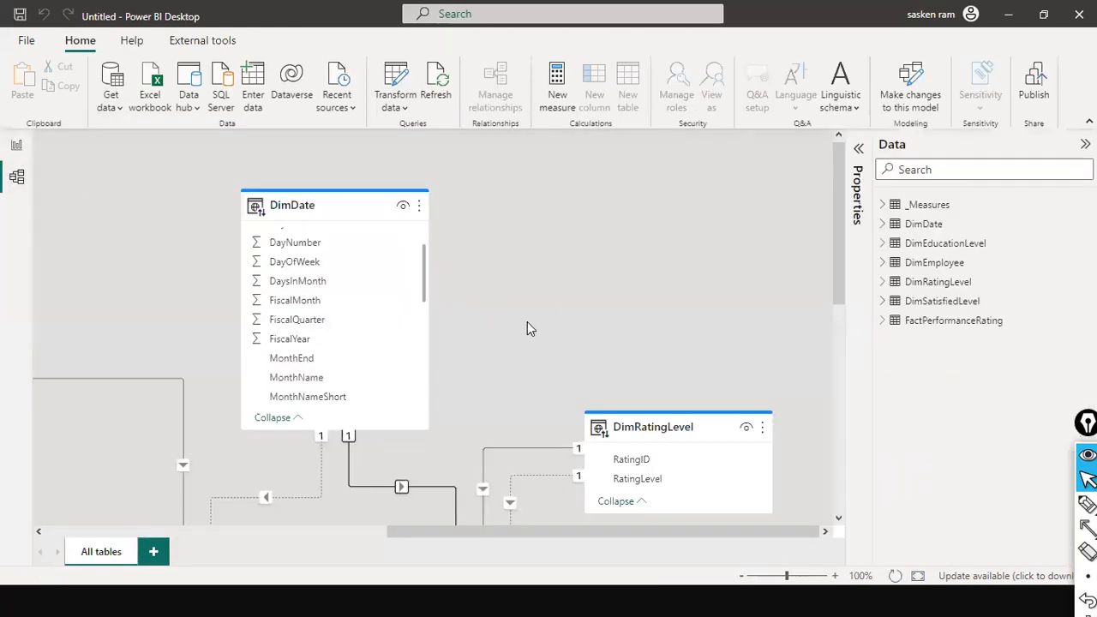
pyautogui.click(16, 144)
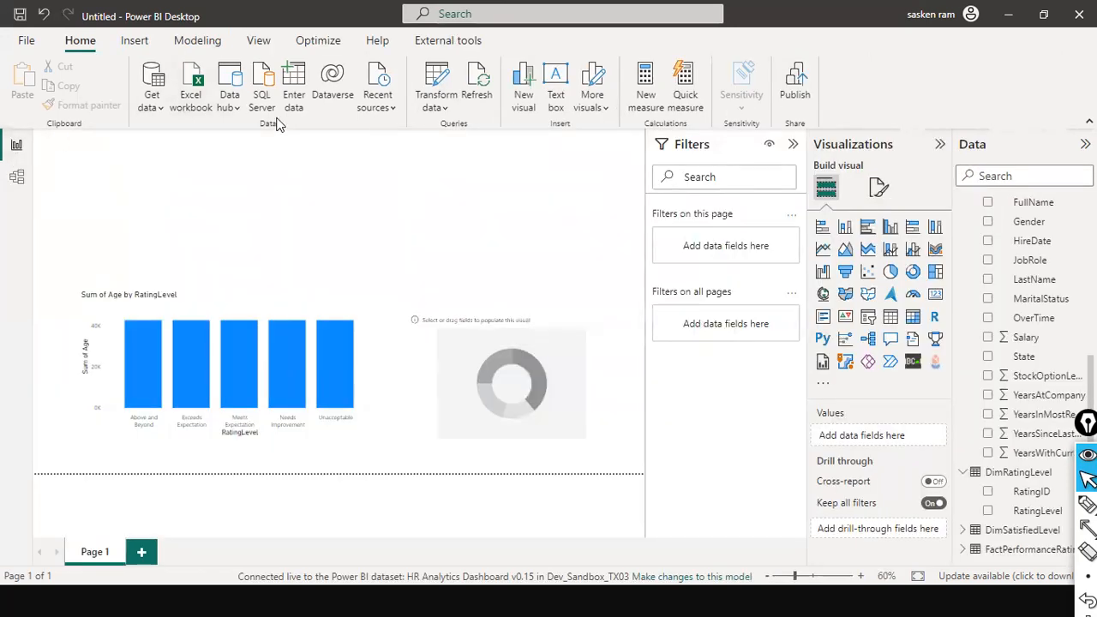
# Step: Try to add an Excel workbook as a data source, and decline adding a local model
pyautogui.click(155, 108)
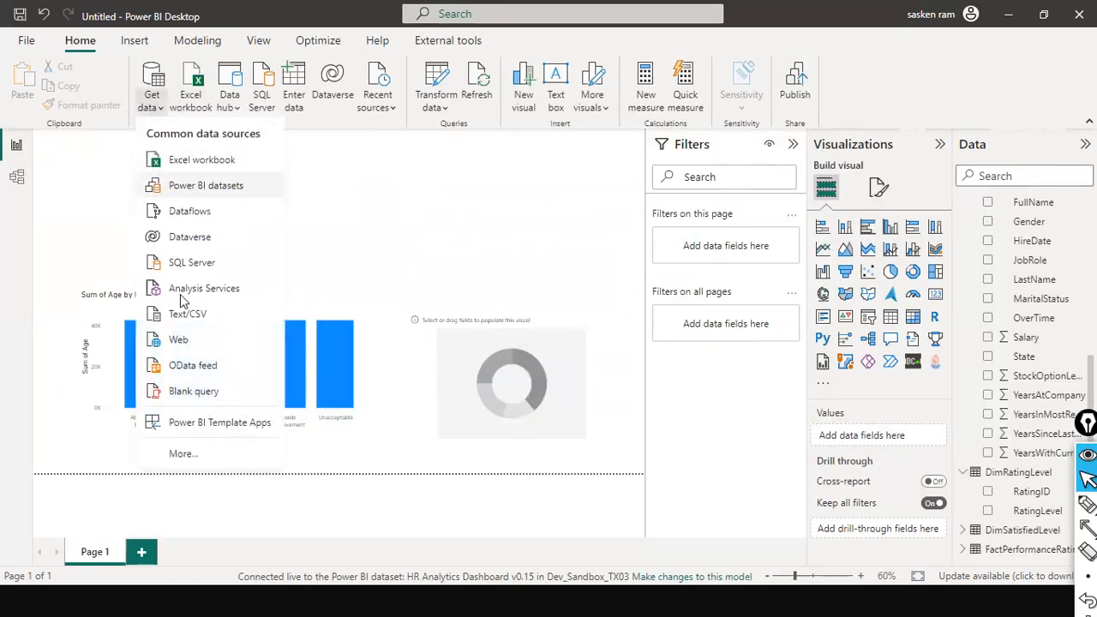
pyautogui.click(224, 161)
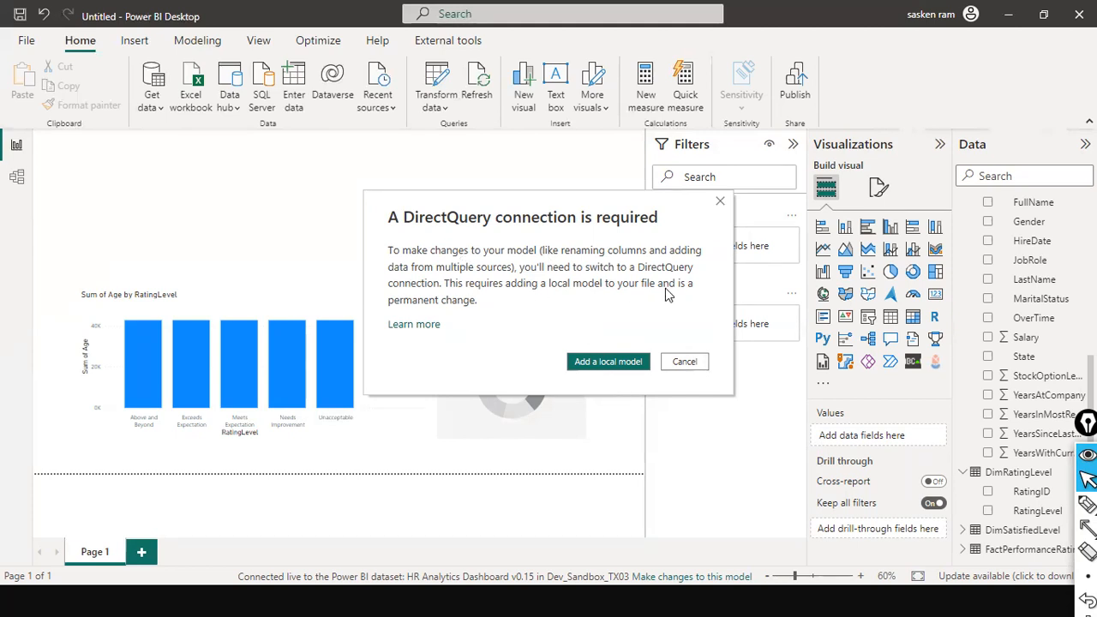
pyautogui.click(682, 361)
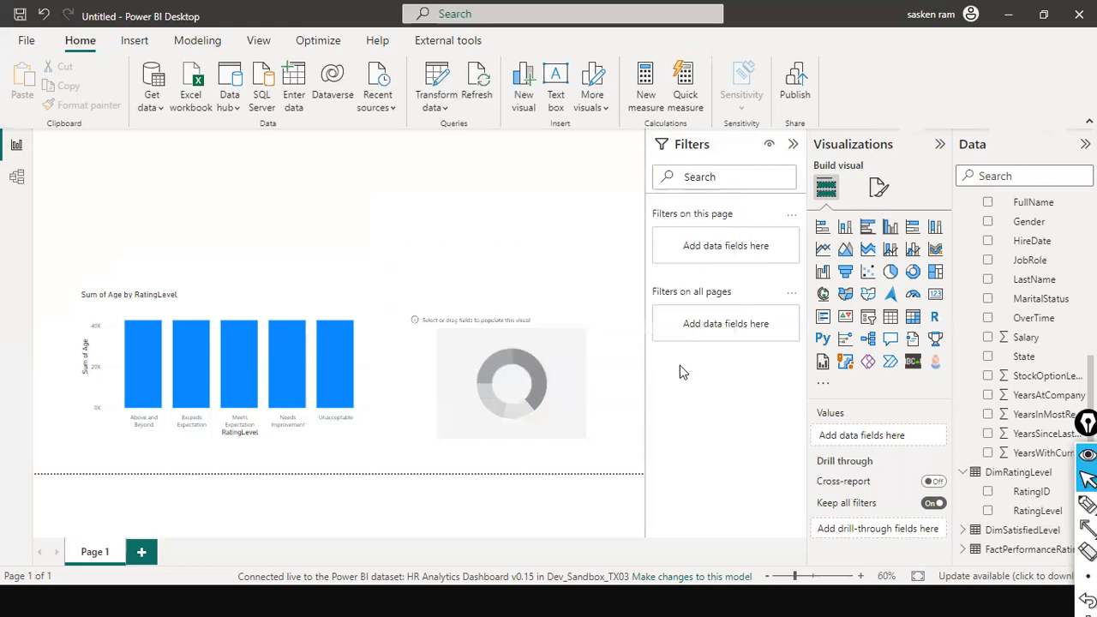
# Step: Recheck the untitled report's model view, return to the report page and open the list of common data sources
pyautogui.click(15, 180)
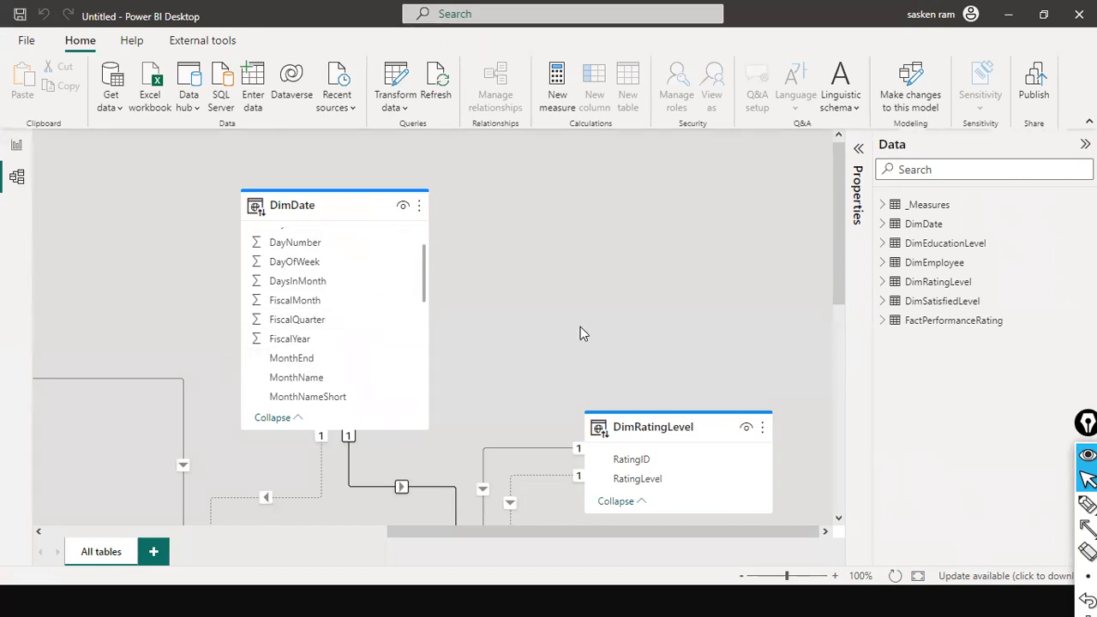
pyautogui.click(16, 149)
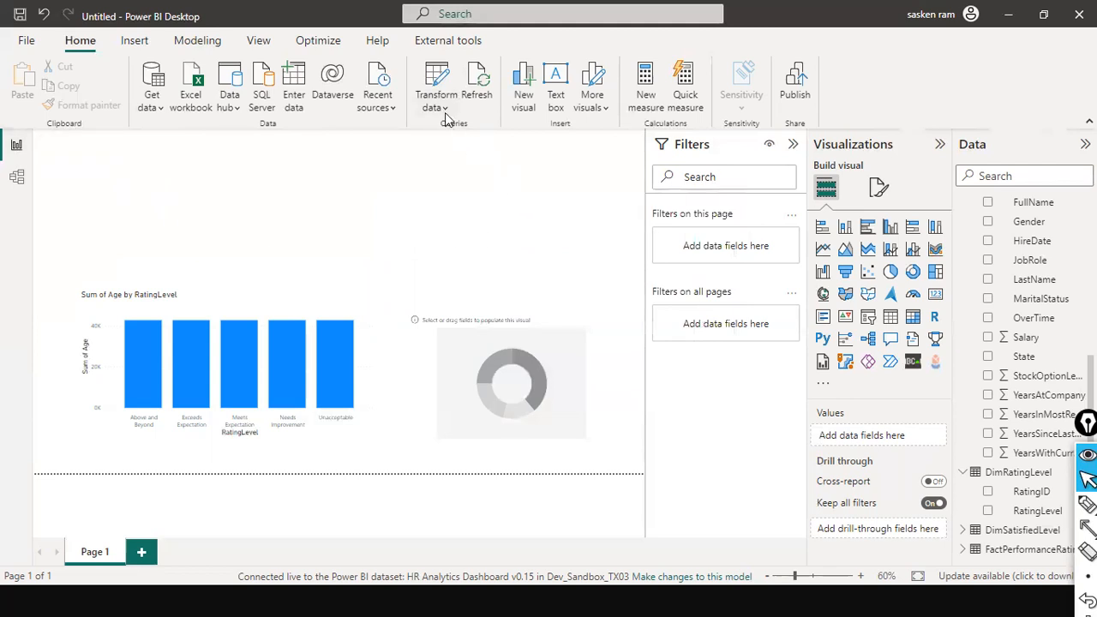
pyautogui.click(155, 105)
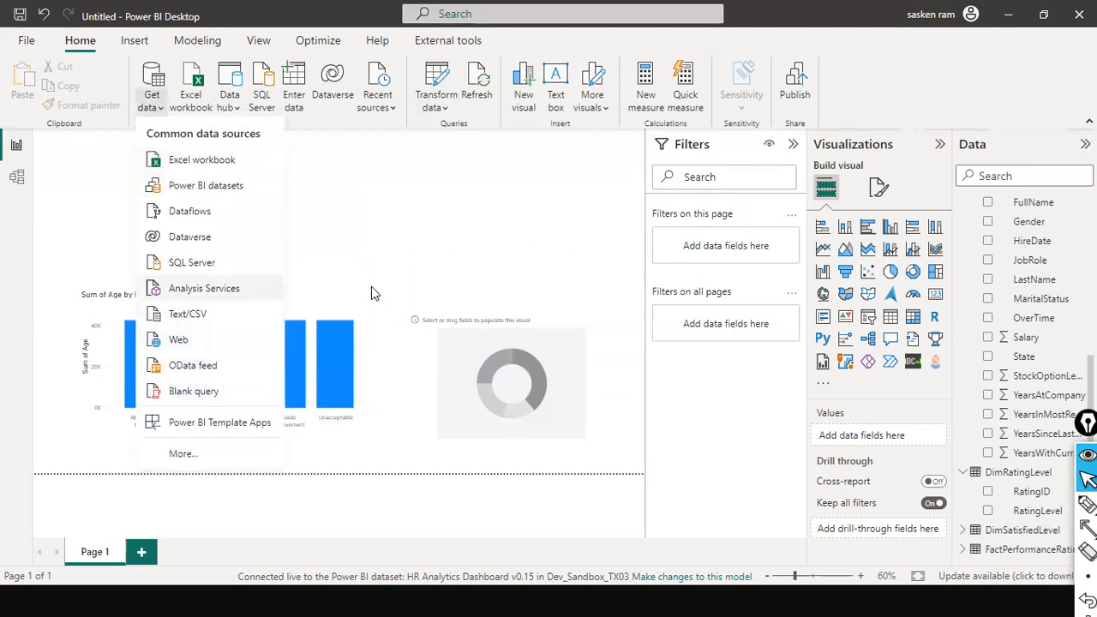
# Step: Dismiss the data source list, try again to transform the live-connected data, and decline adding a local model
pyautogui.click(461, 250)
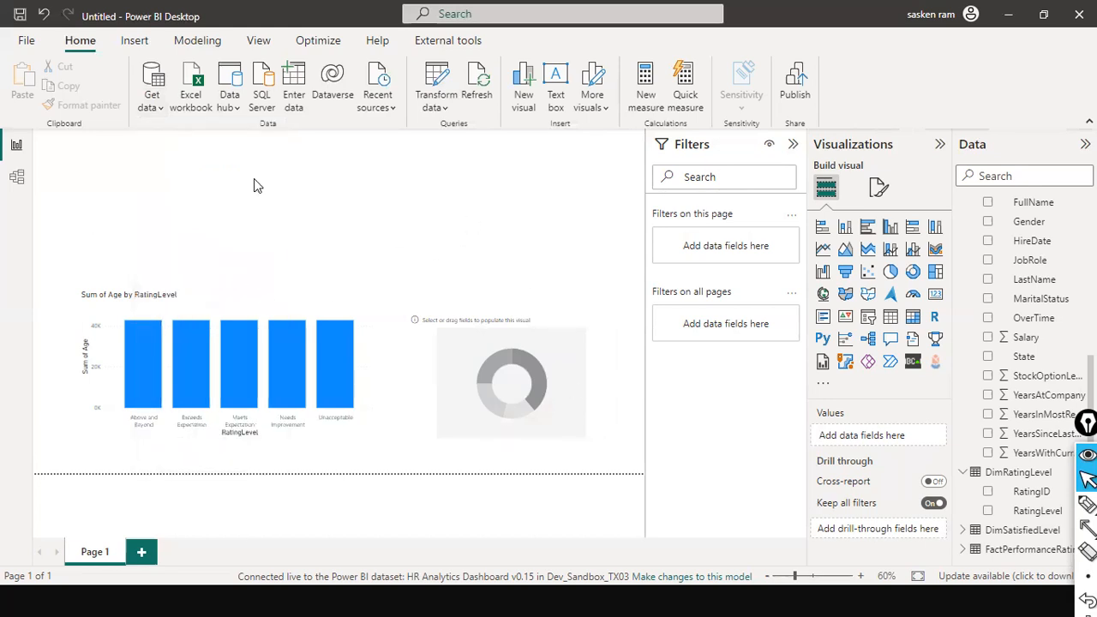
pyautogui.click(445, 107)
pyautogui.click(459, 140)
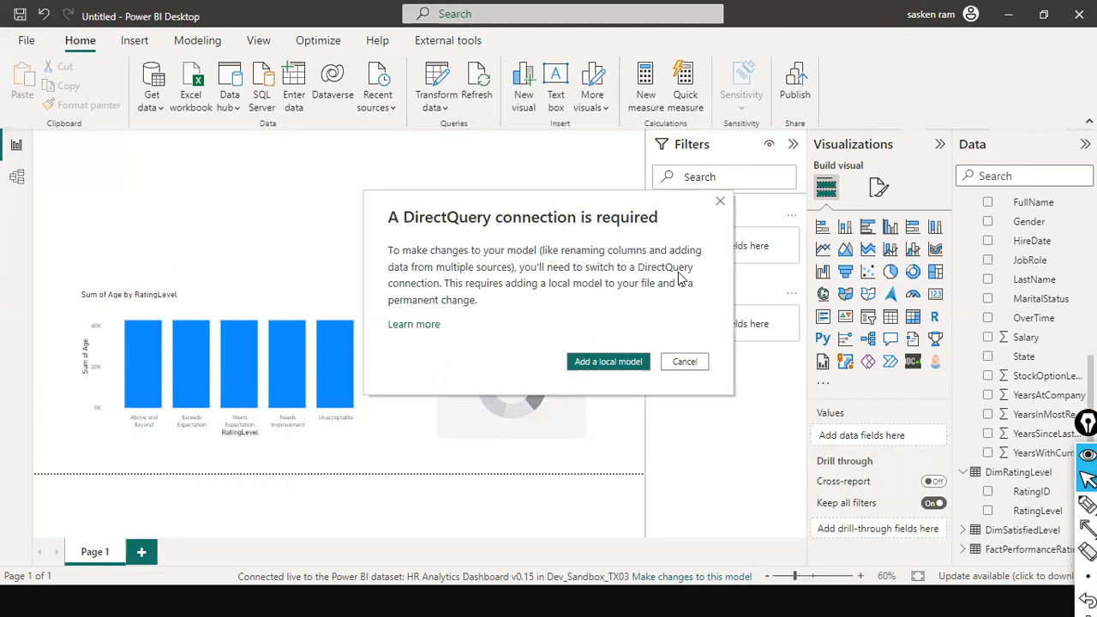
pyautogui.click(675, 361)
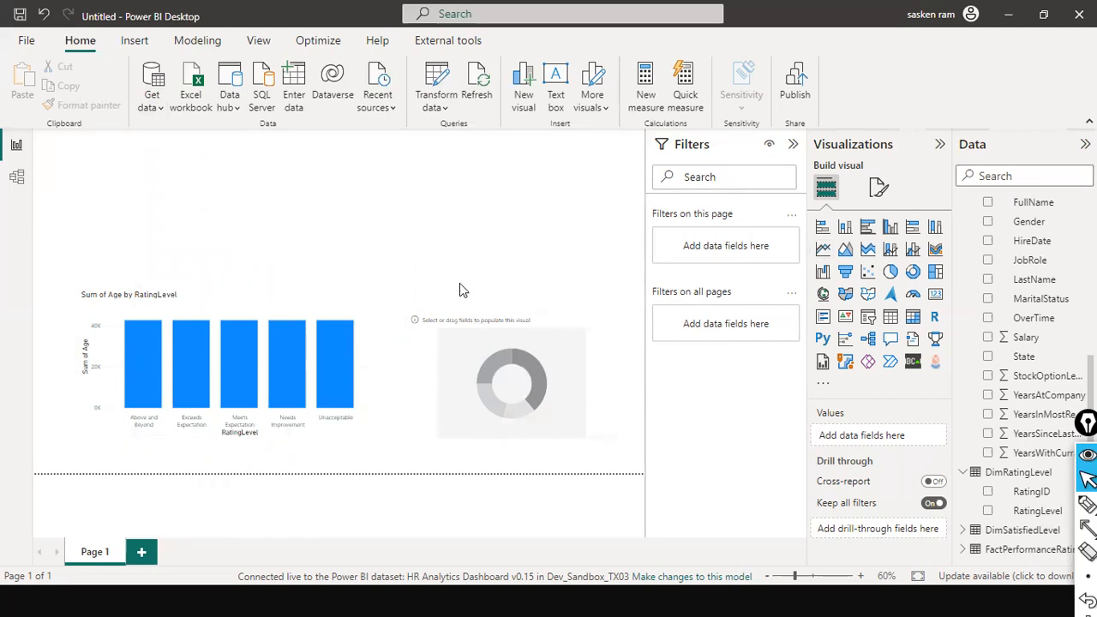
# Step: Switch to the Power BI service in the browser and view the contents of the Dev_Sandbox_TX03 workspace
pyautogui.hotkey('alt', 'Tab')
pyautogui.hotkey('alt', 'Tab')
pyautogui.hotkey('alt', 'Tab')
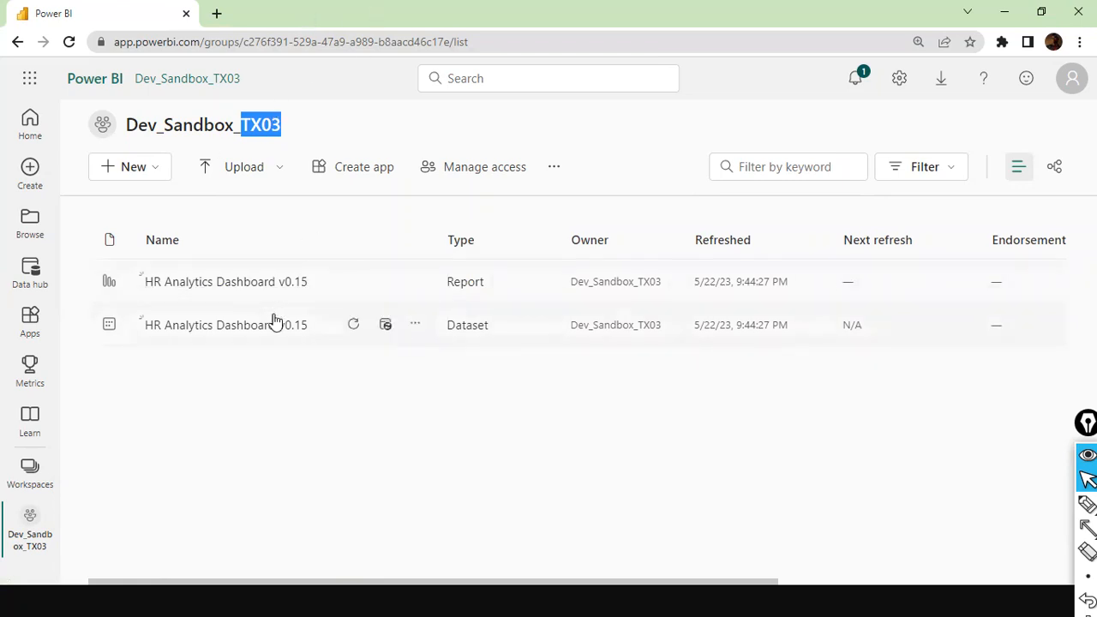
pyautogui.hotkey('alt', 'Tab')
pyautogui.hotkey('alt', 'Tab')
pyautogui.hotkey('alt', 'Tab')
pyautogui.hotkey('alt', 'Tab')
pyautogui.hotkey('alt', 'Tab')
pyautogui.hotkey('alt', 'Tab')
pyautogui.click(605, 399)
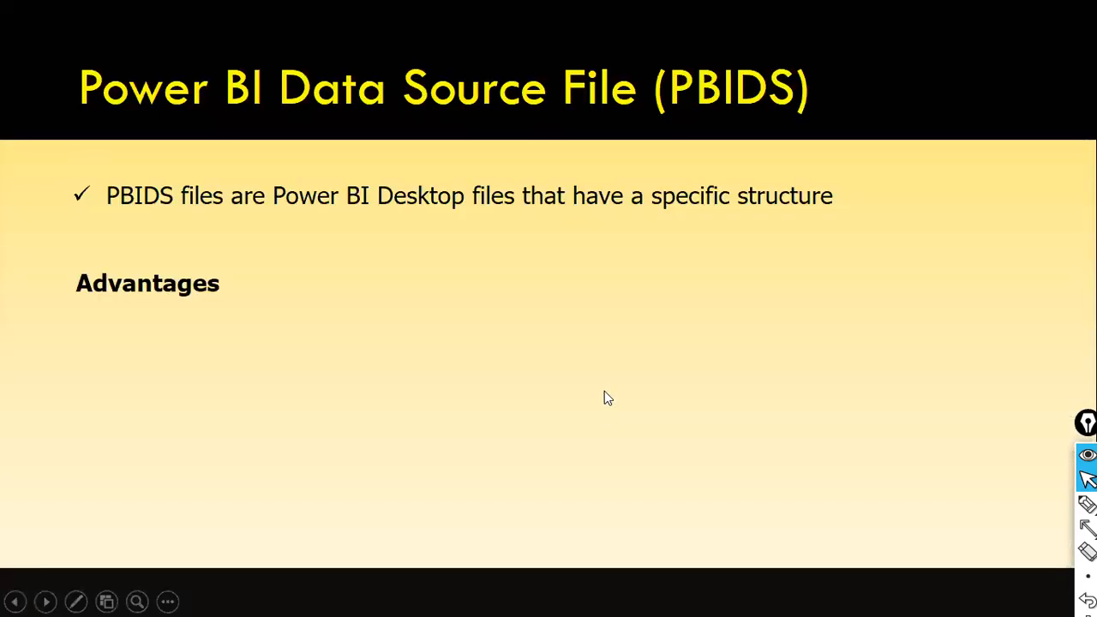
pyautogui.click(604, 392)
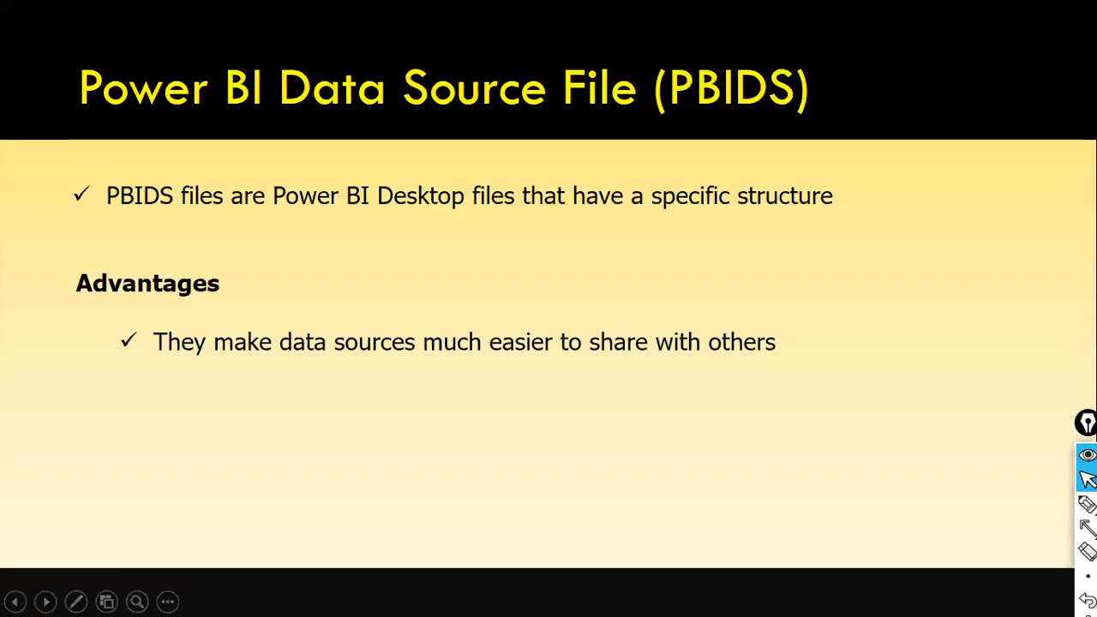
pyautogui.press('Right')
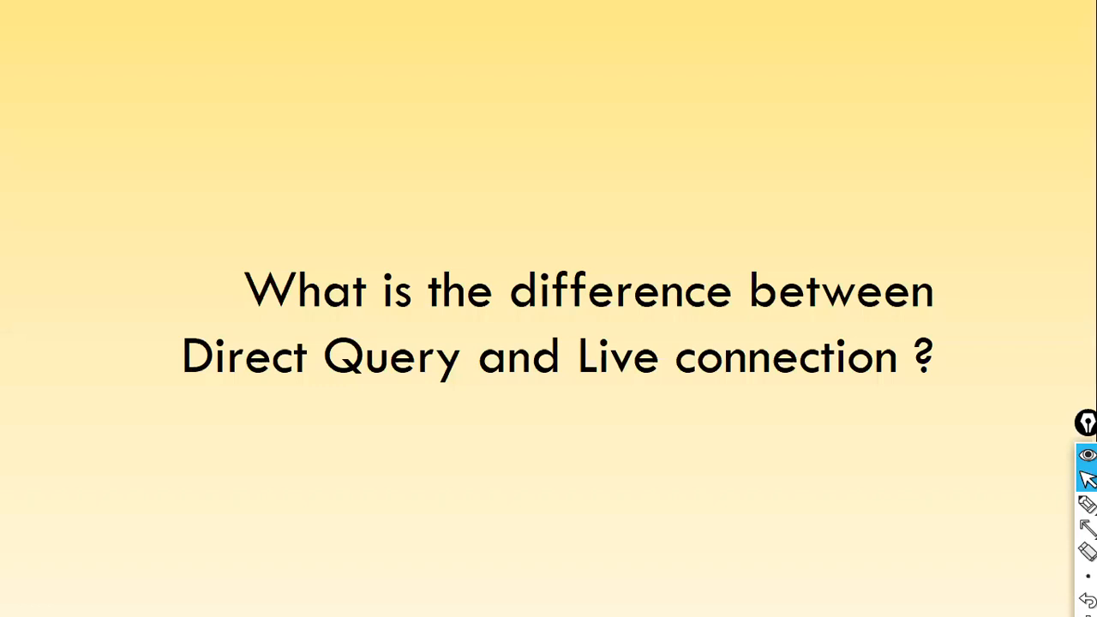